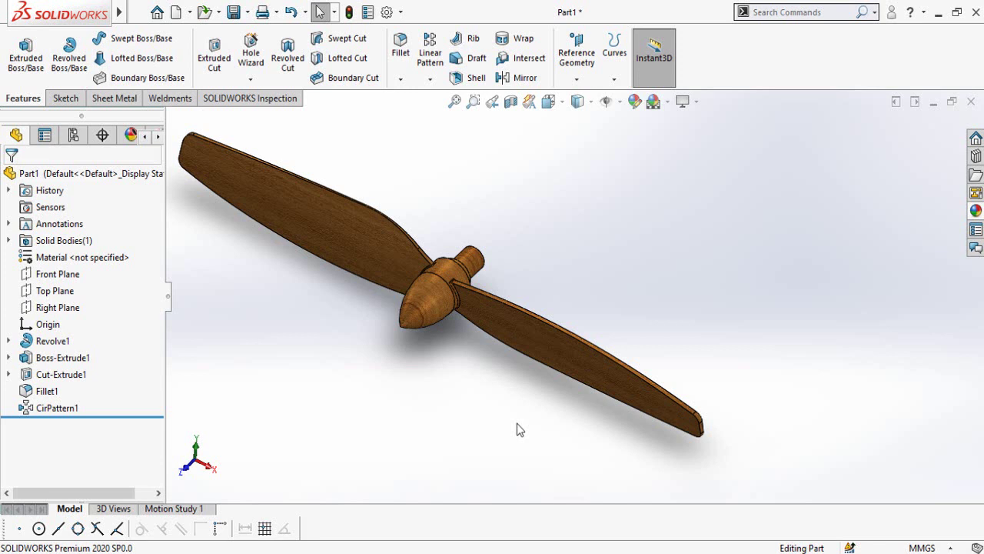
middle_click_drag(459, 384, 458, 353)
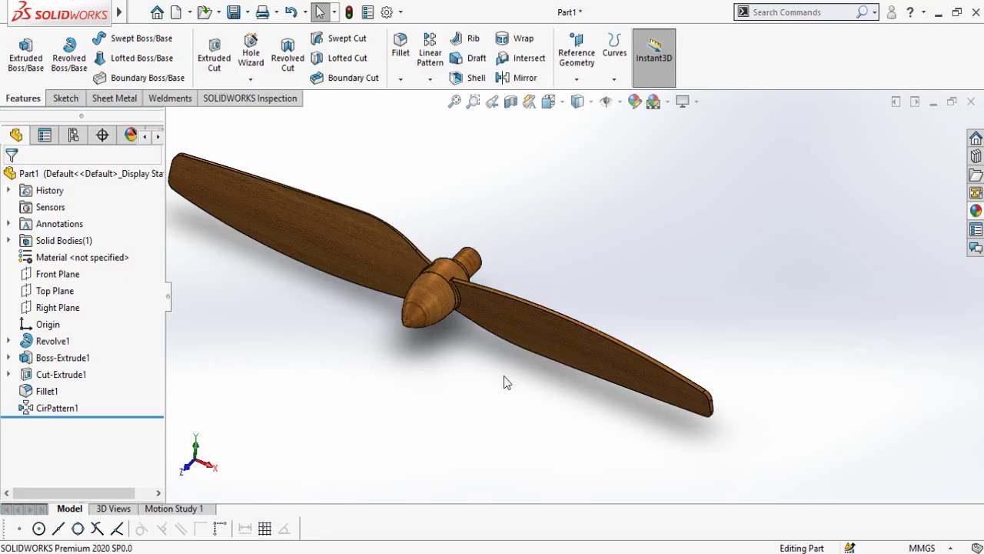
middle_click_drag(430, 337, 426, 316)
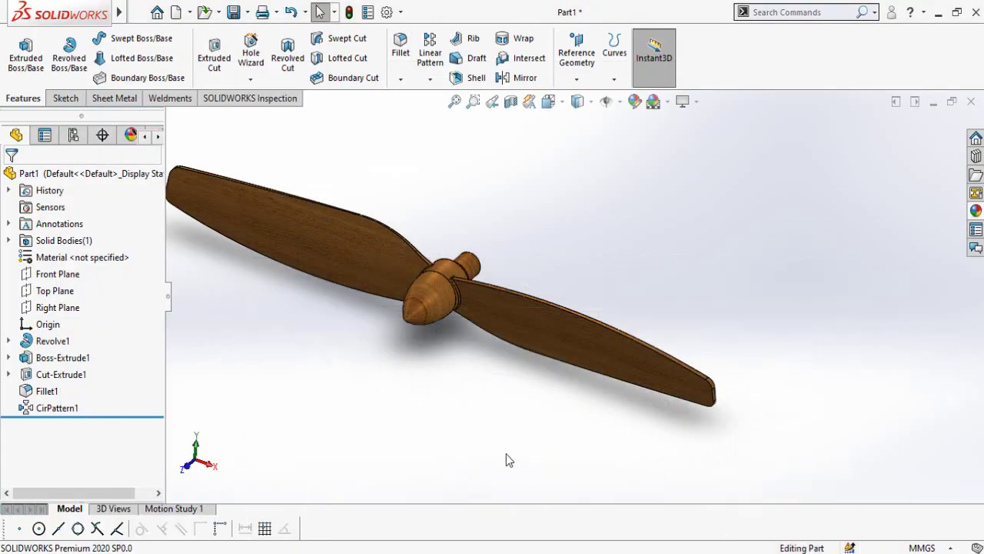
scroll(501, 435, "down", 3)
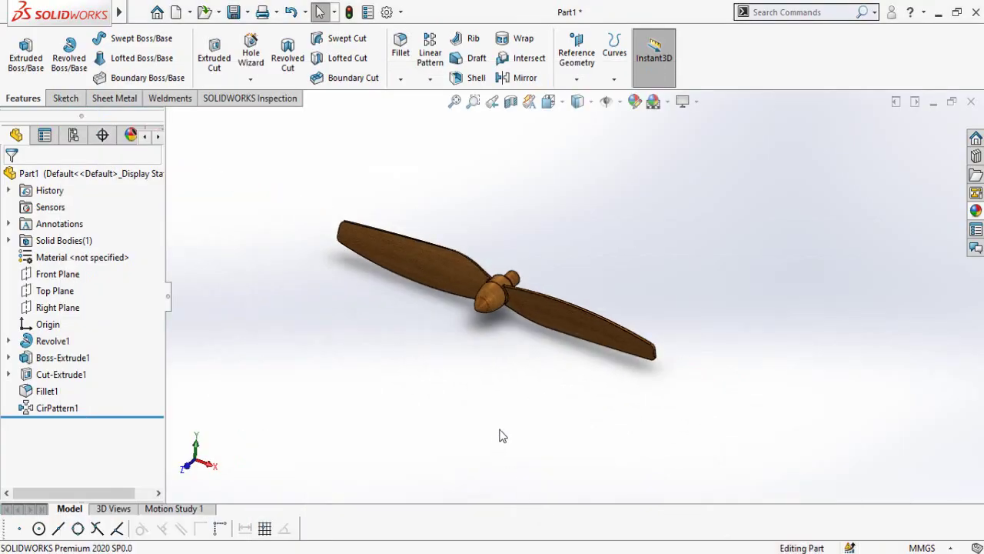
scroll(506, 219, "up", 5)
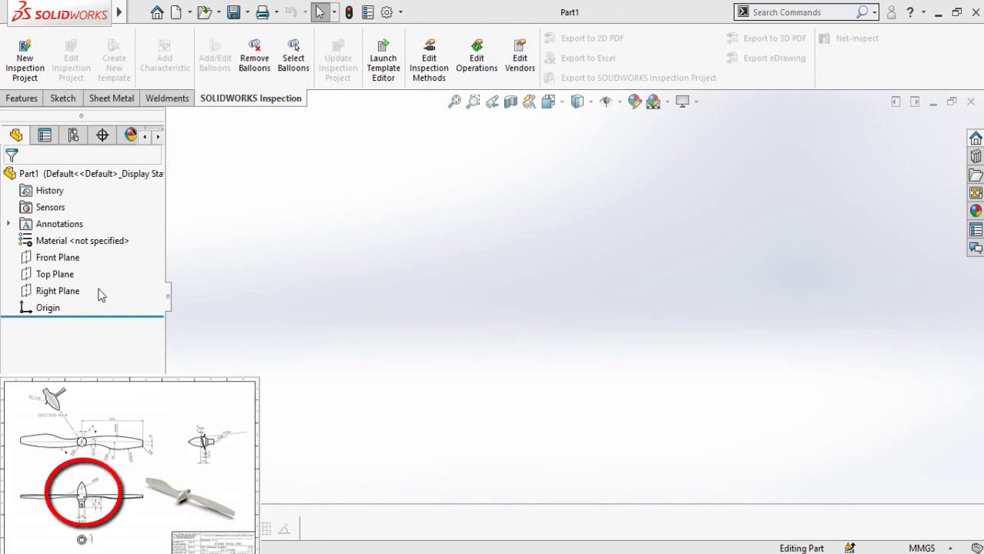
Start a sketch on the Right Plane and draw a horizontal base line from the origin for the hub's half-profile
left_click(48, 295)
left_click(54, 266)
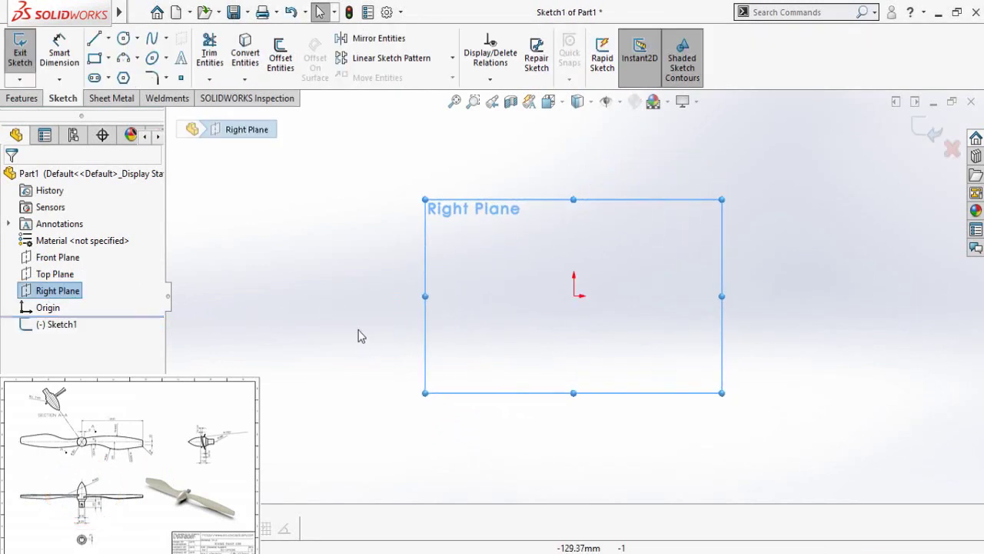
left_click(96, 40)
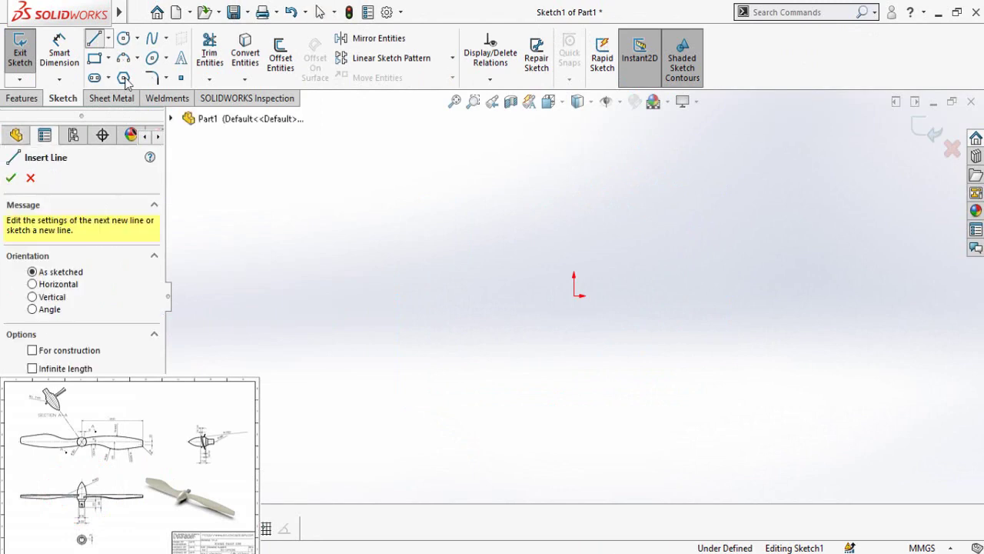
left_click(575, 296)
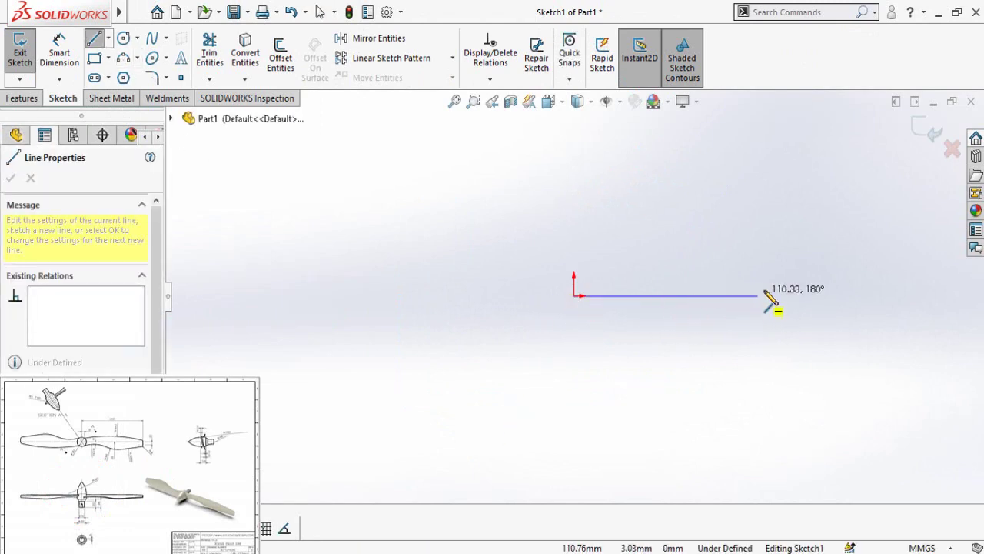
left_click(787, 296)
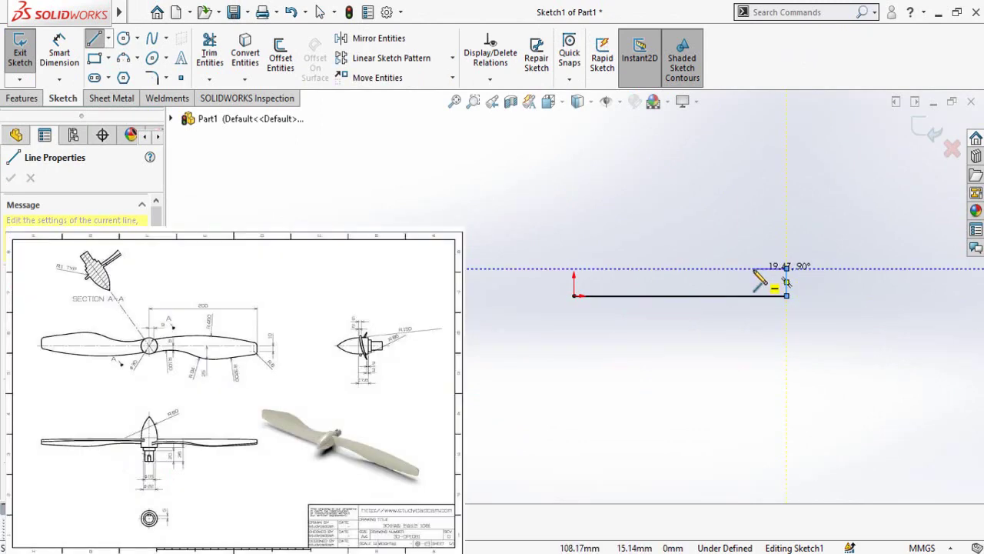
Draw the hub's stepped outline from the base line's free end: three rises with two steps and a horizontal line at the outermost level
left_click(786, 269)
left_click(754, 268)
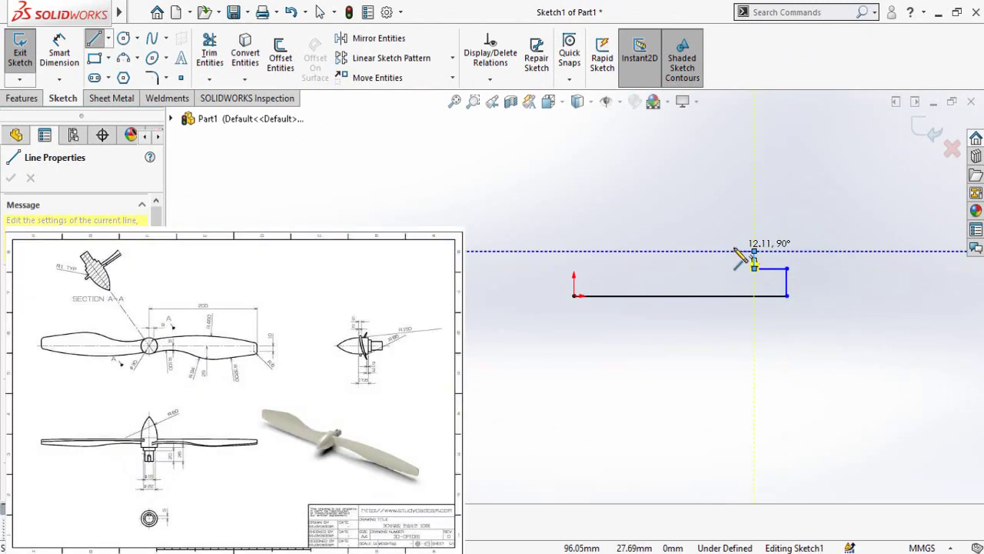
left_click(754, 251)
left_click(734, 225)
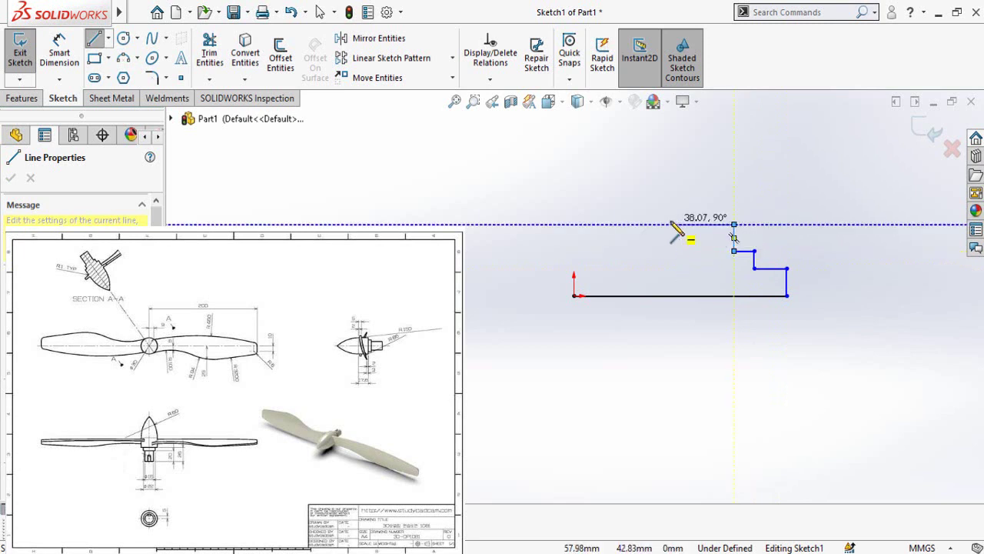
double_click(666, 224)
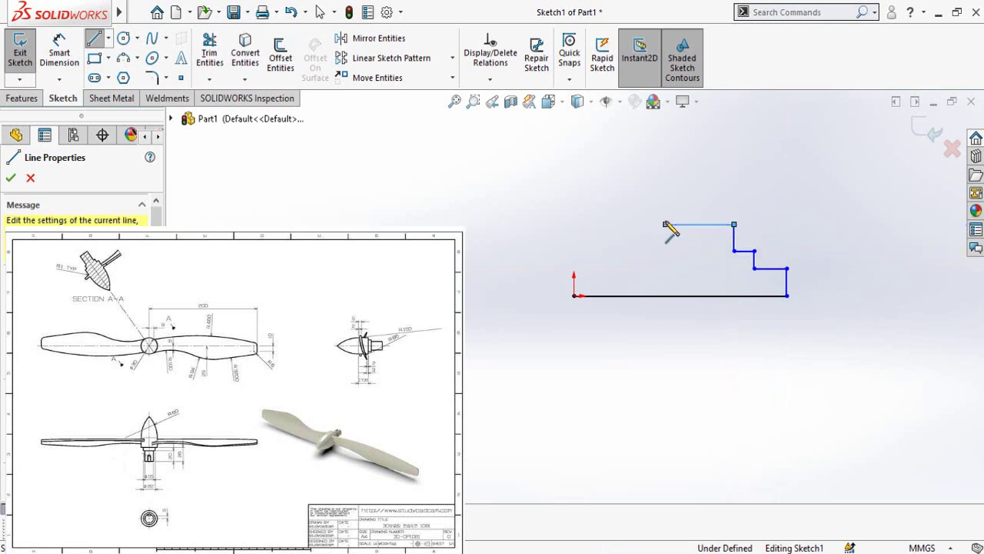
key("Escape")
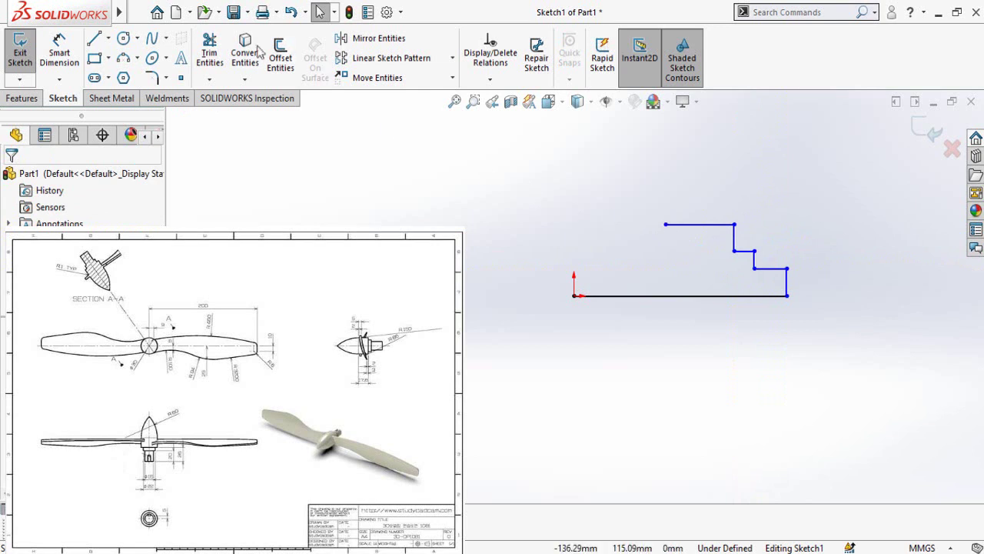
Close the hub profile with a three-point arc bulging outward from the origin to the free end of the outermost horizontal line
left_click(124, 61)
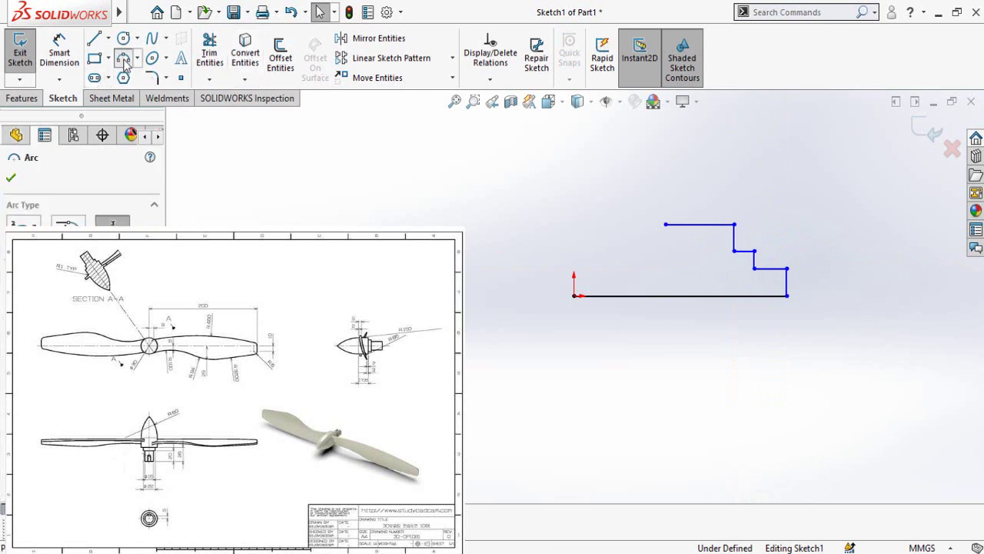
left_click(574, 296)
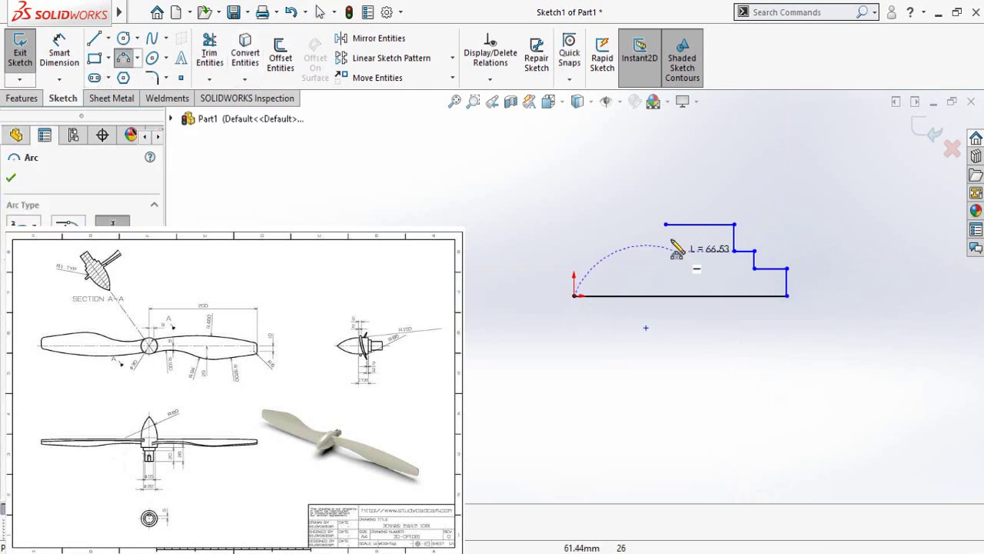
left_click(664, 225)
left_click(628, 247)
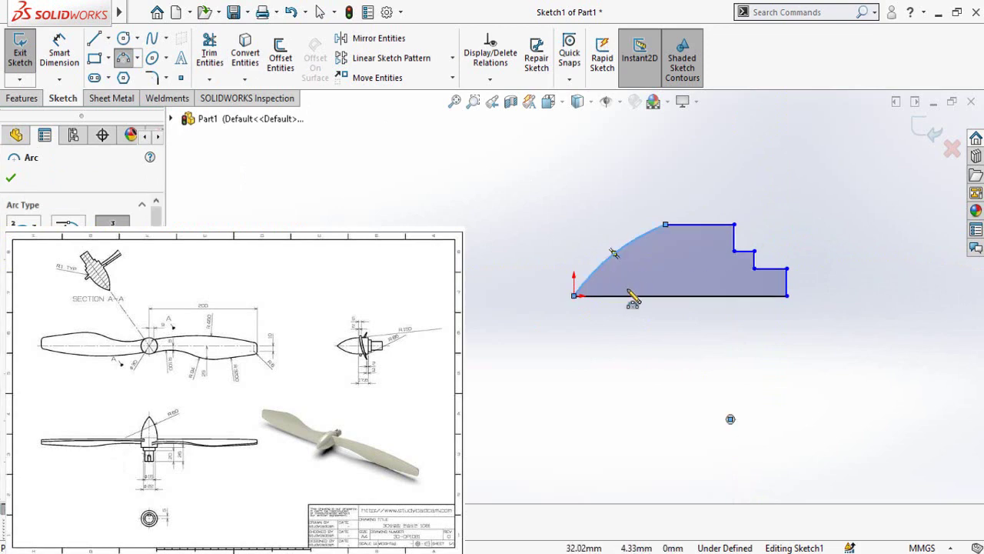
key("Escape")
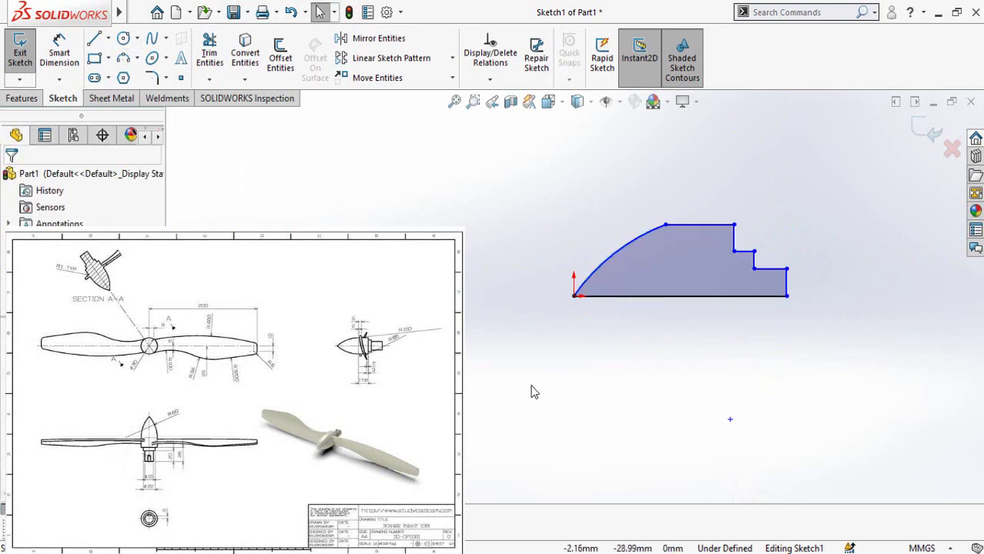
Dimension the short vertical end line of the hub profile as 8 mm with Smart Dimension
right_click_drag(532, 385, 534, 246)
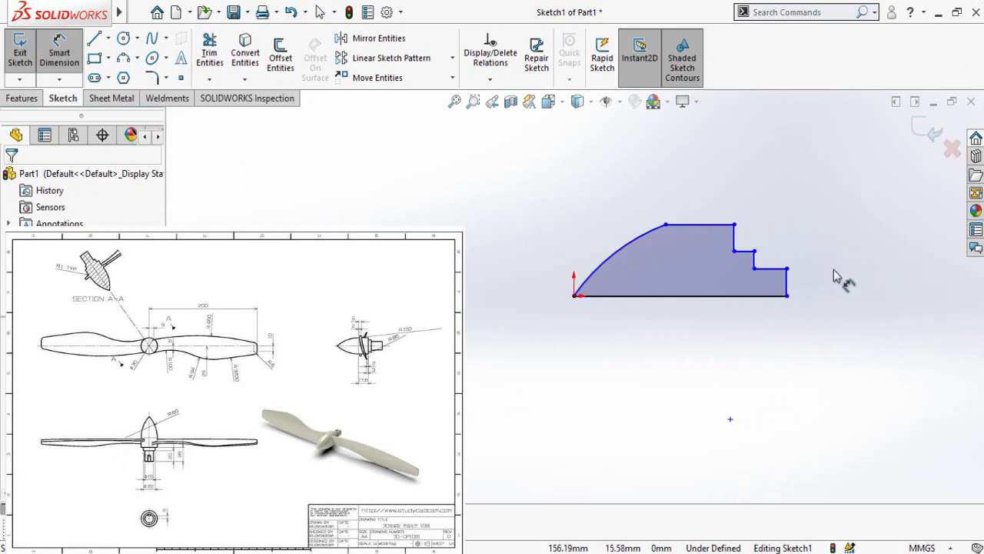
scroll(830, 277, "down", 2)
left_click(752, 296)
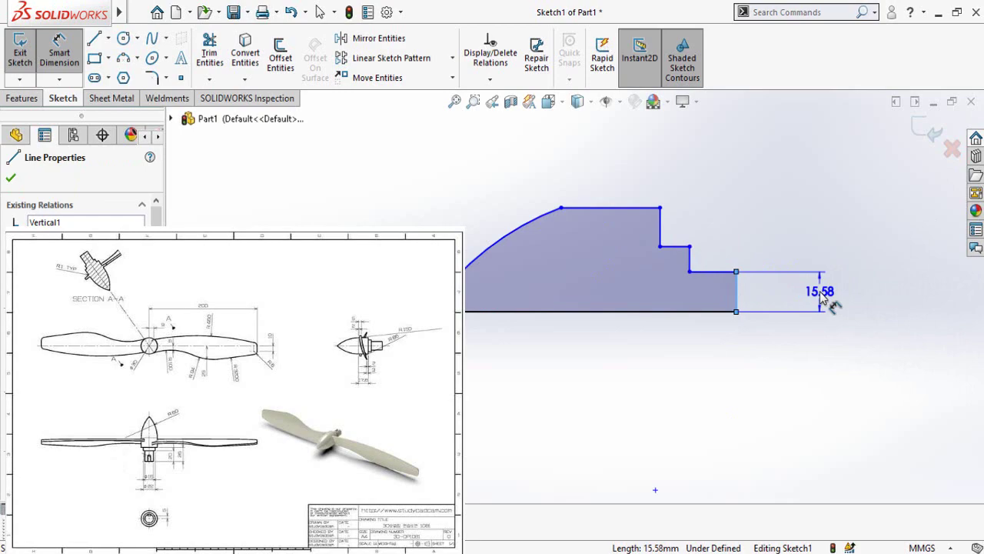
left_click(819, 291)
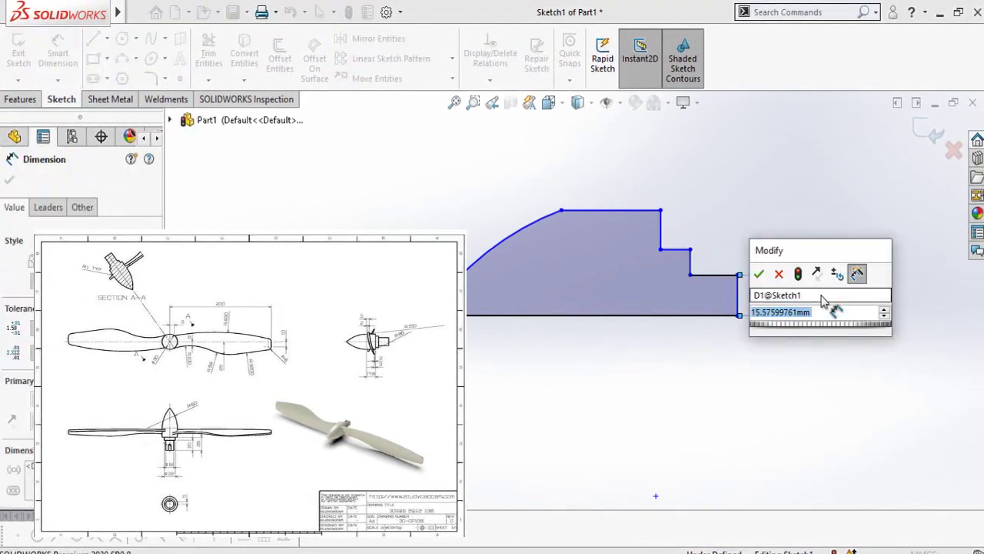
type("8")
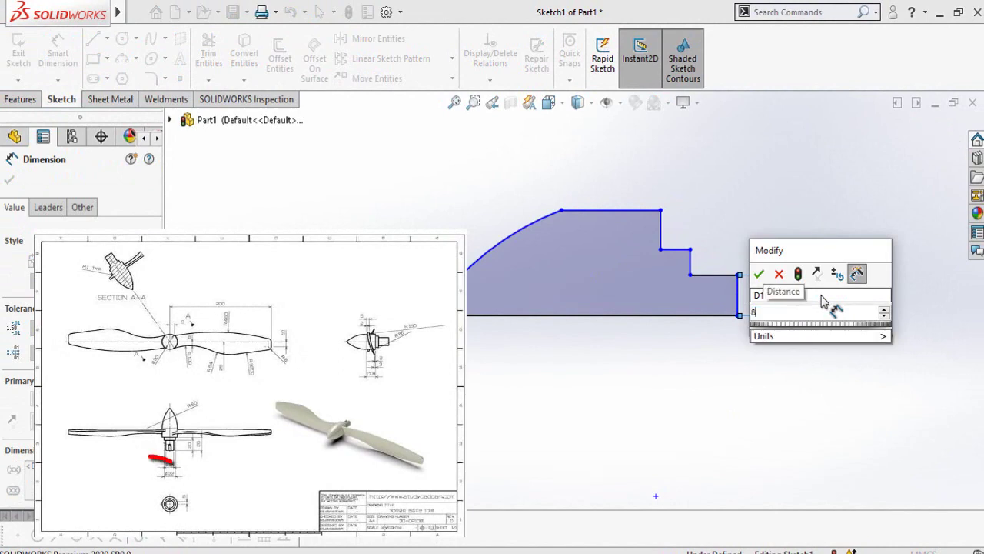
key("Return")
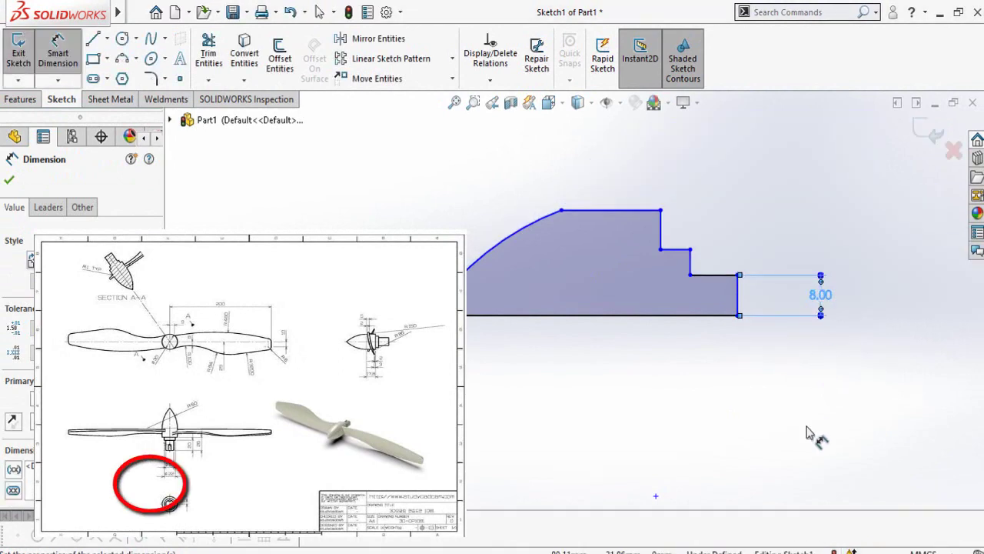
Dimension the distance from the middle step line to the base line as 11 mm
left_click(677, 249)
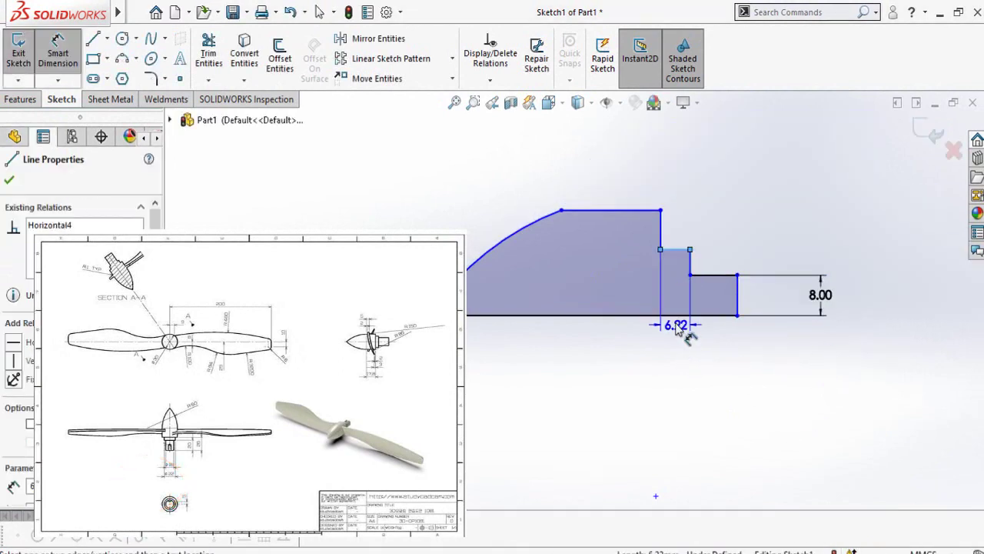
left_click(670, 315)
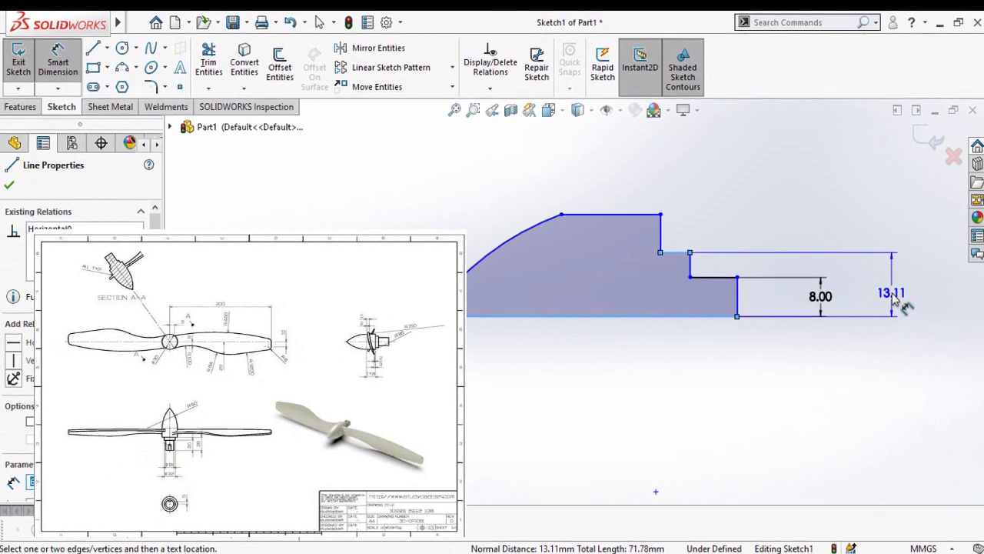
left_click(894, 300)
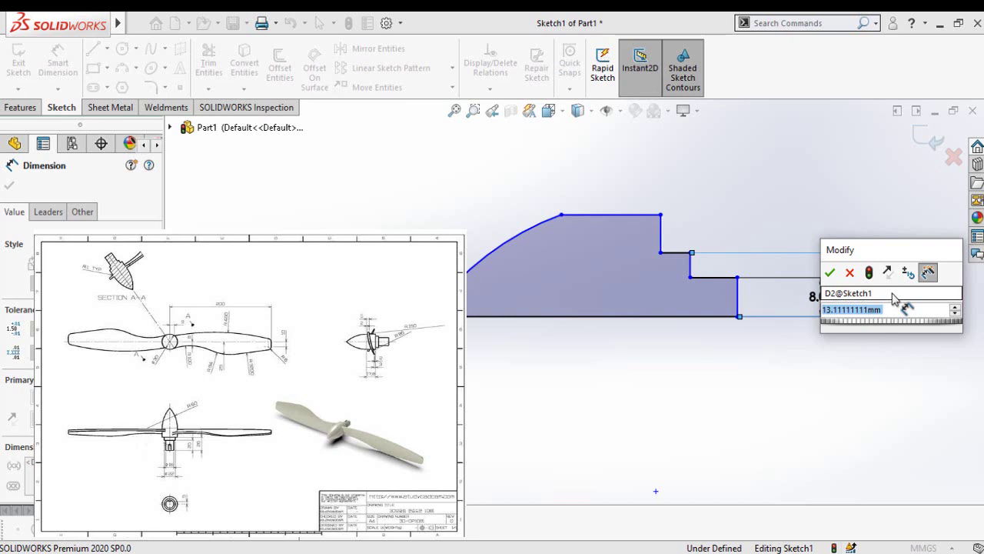
type("11")
key("Return")
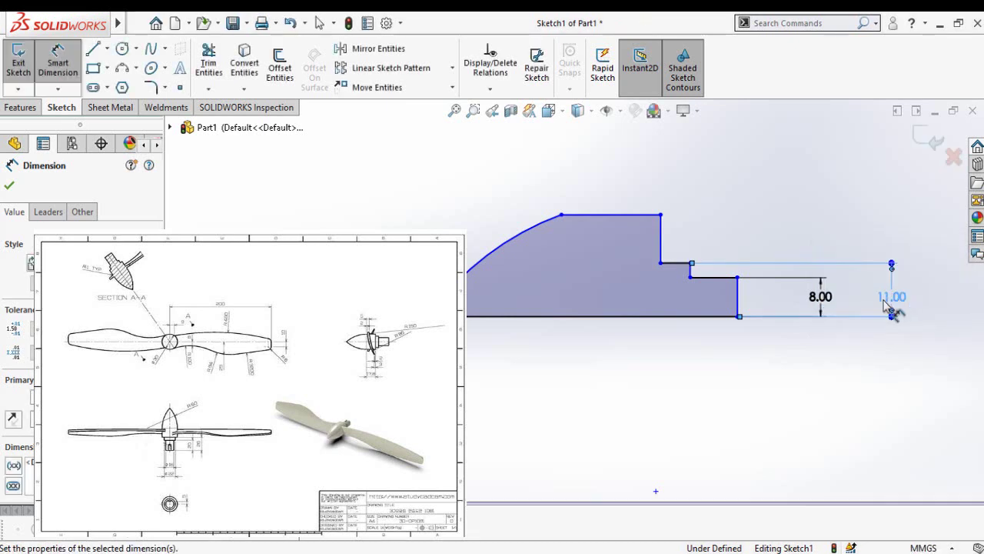
left_click(777, 411)
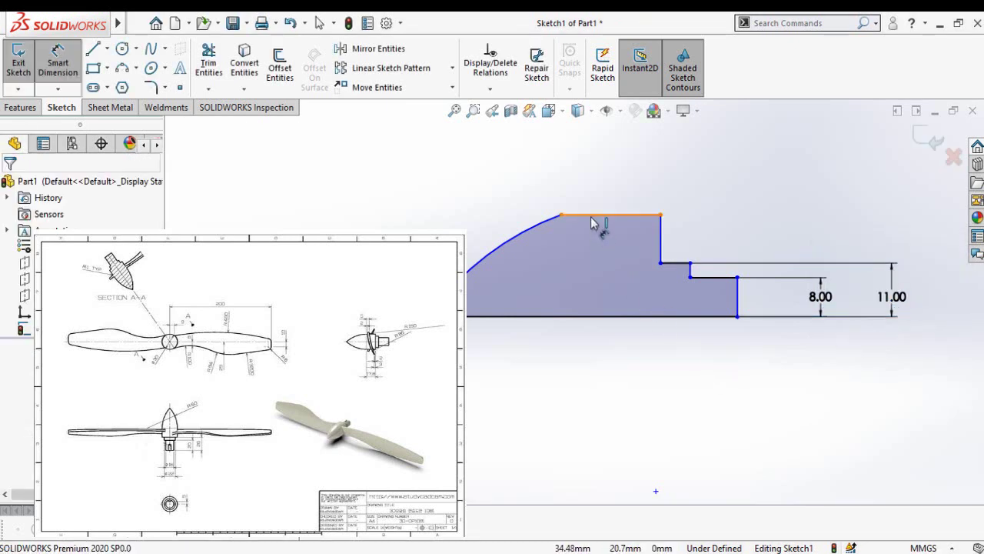
Dimension the distance from the outermost horizontal line to the base line as 15 mm
left_click(592, 223)
left_click(589, 316)
scroll(937, 283, "up", 2)
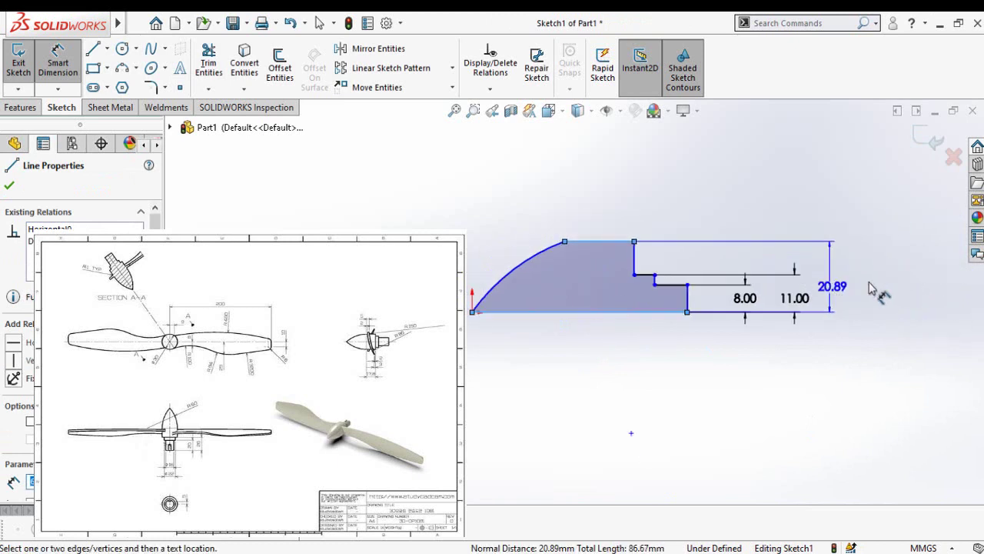
left_click(863, 285)
left_click(863, 286)
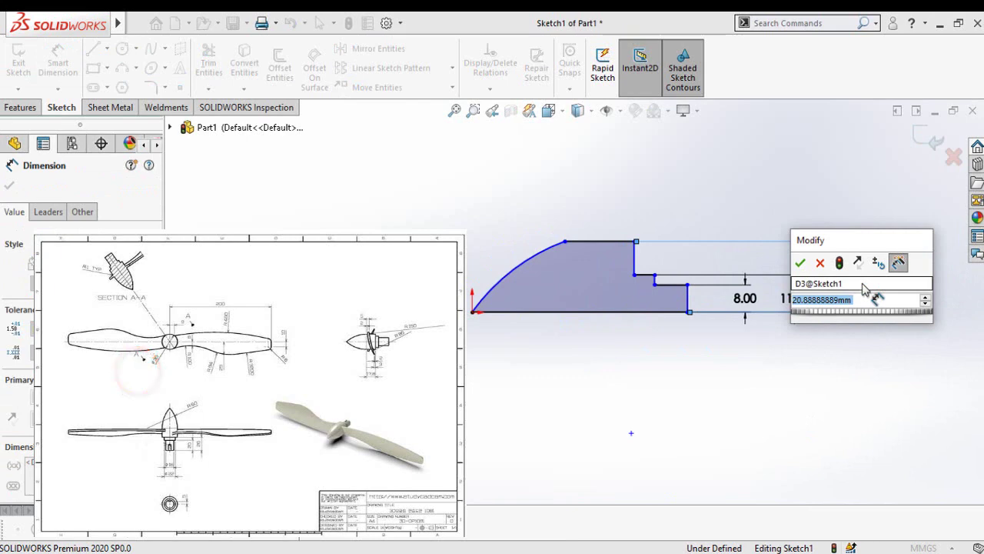
type("15")
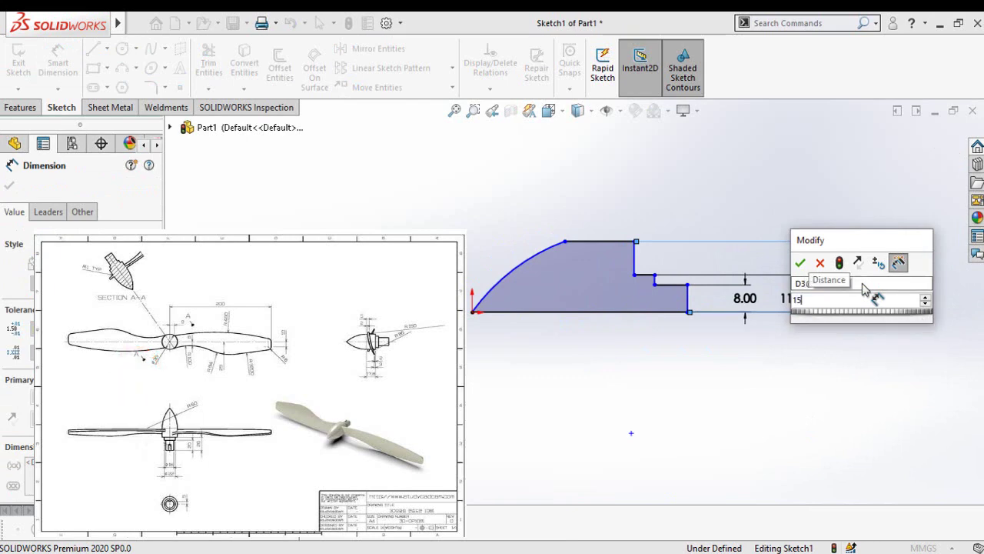
key("Return")
left_click(705, 396)
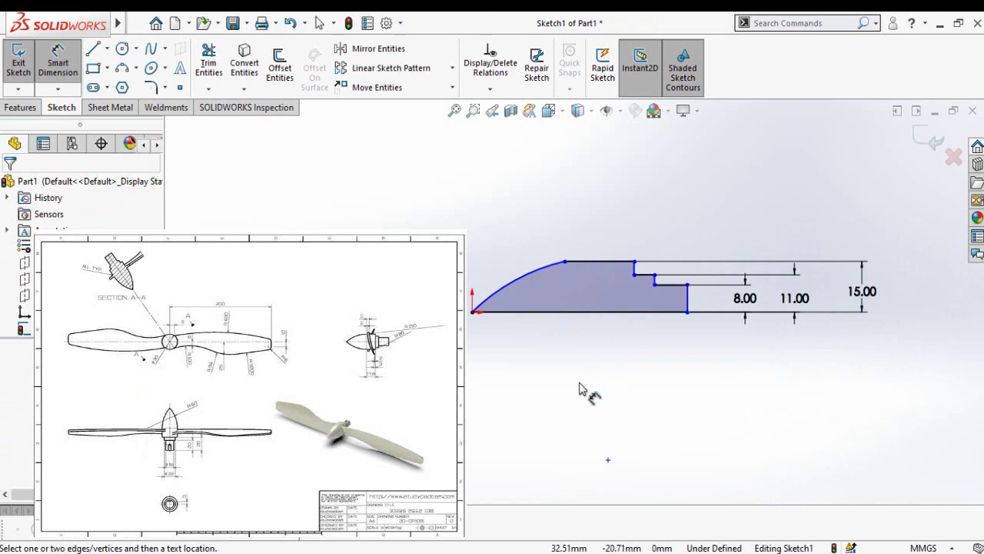
Dimension the horizontal length of the narrowest step at the shaft end as 20 mm
left_click(672, 285)
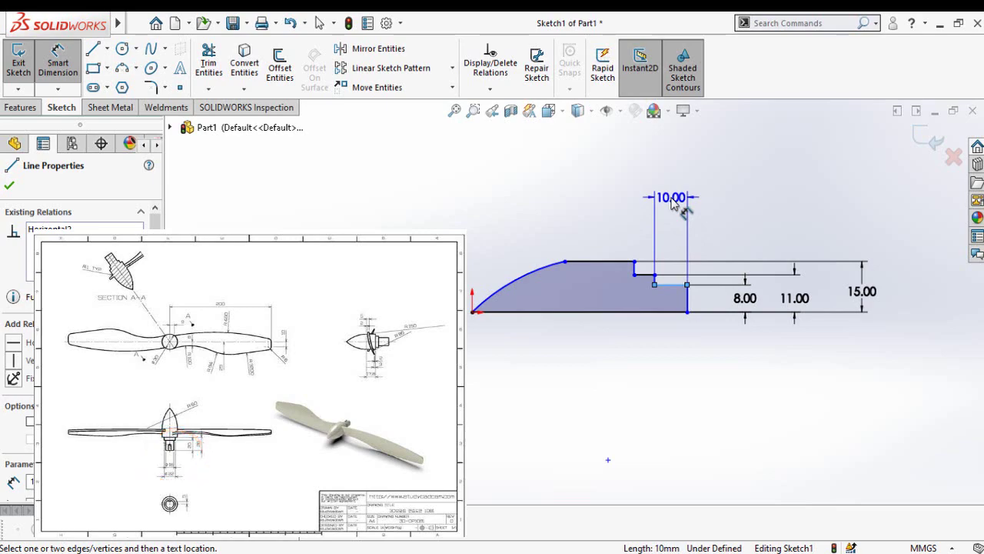
left_click(672, 202)
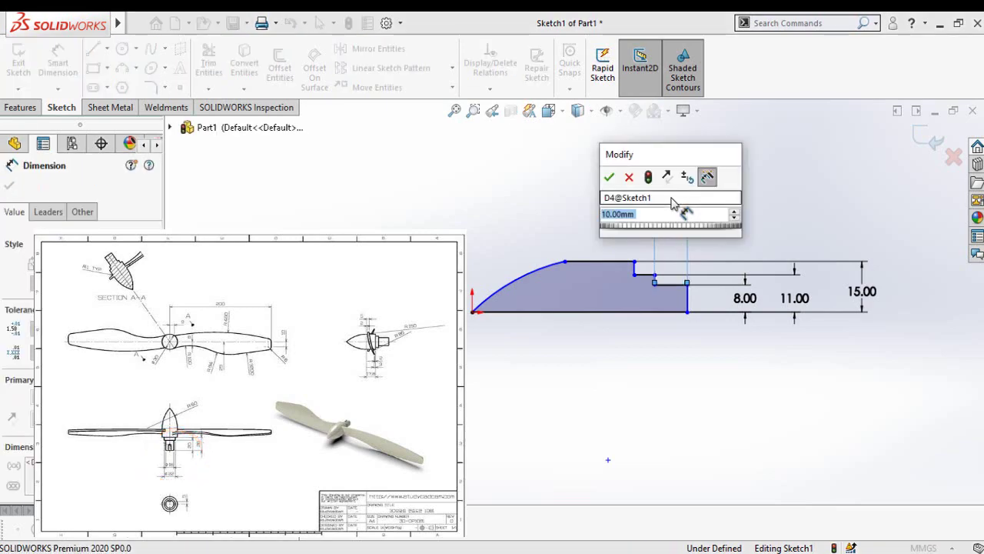
type("4")
key("Return")
Dimension the horizontal distance from the shaft's end line to the vertical edge of the outermost step as 26 mm
left_click(692, 312)
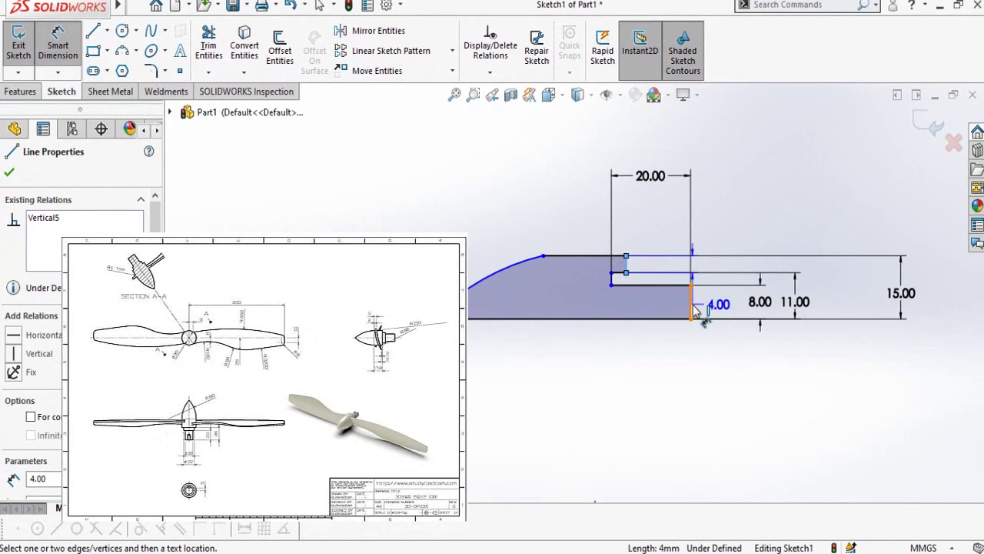
left_click(626, 264)
left_click(658, 152)
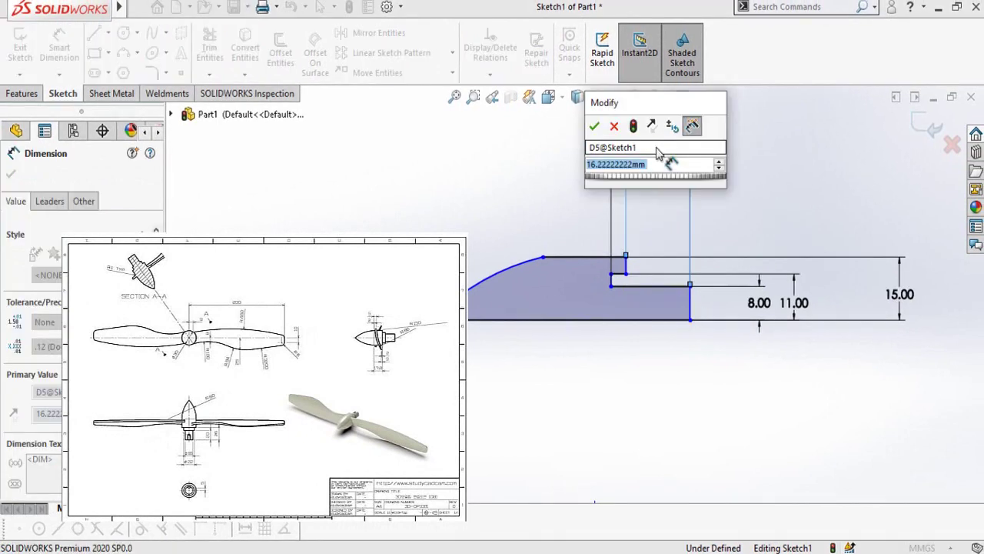
type("26")
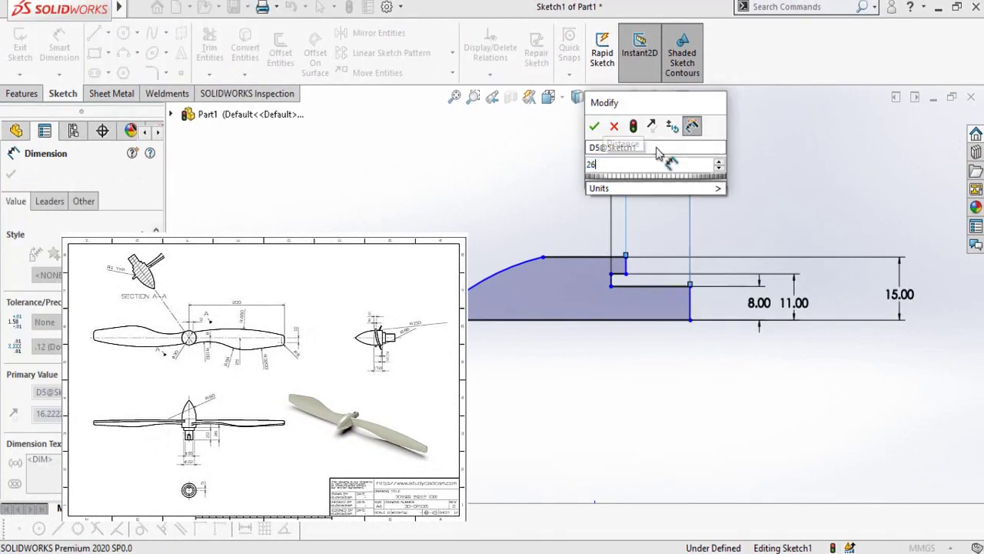
key("Return")
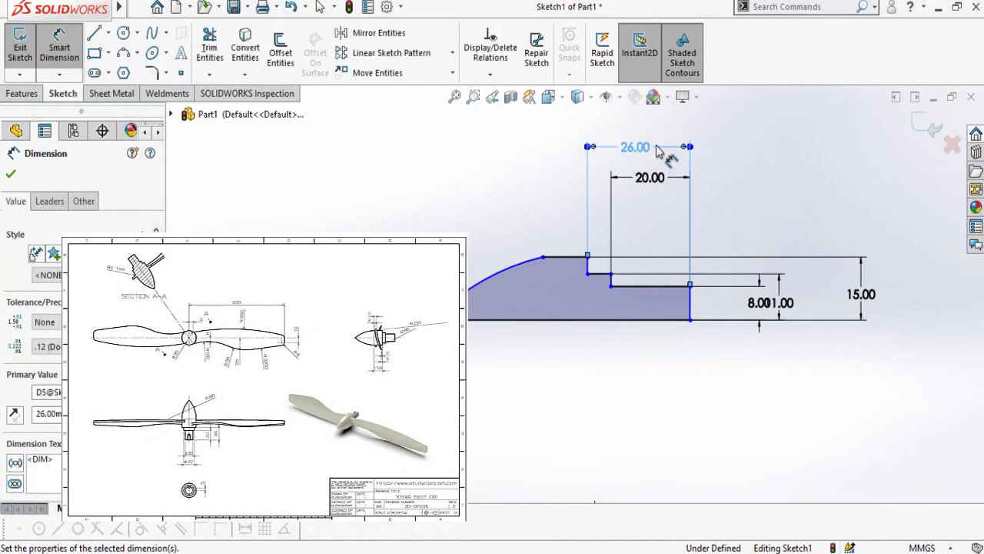
Dimension the length of the outermost horizontal line, from its step edge to the arc's endpoint, as 17.8 mm
left_click(588, 270)
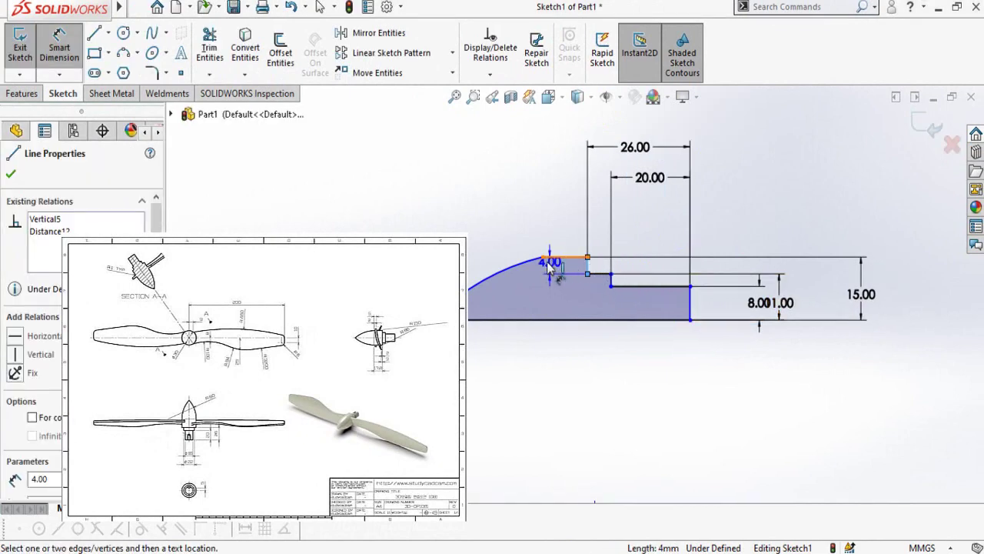
left_click(543, 258)
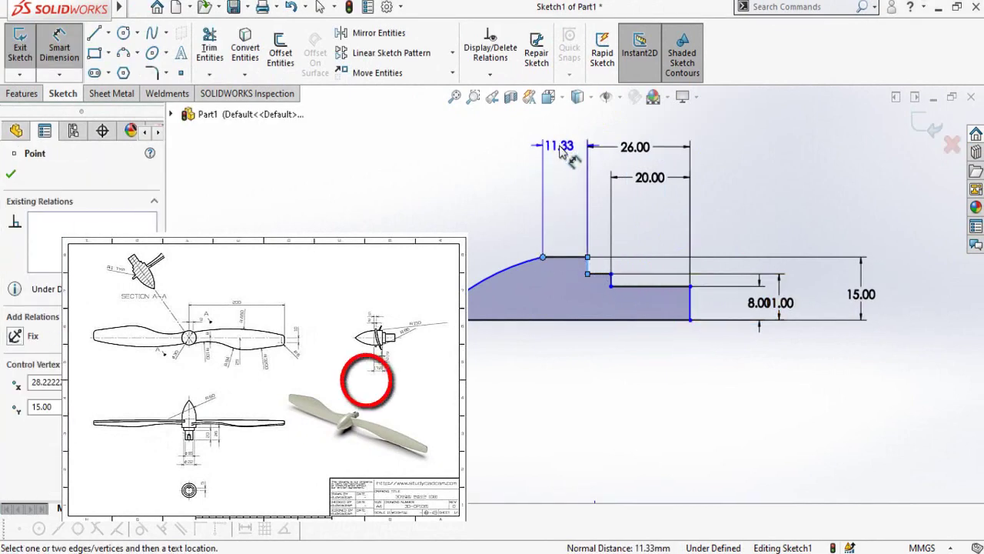
left_click(560, 151)
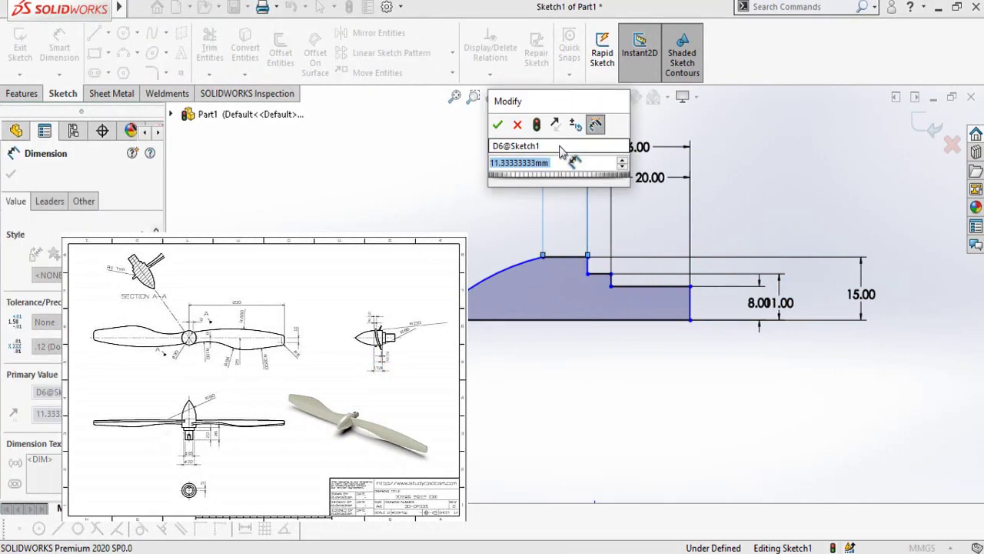
type("17.8")
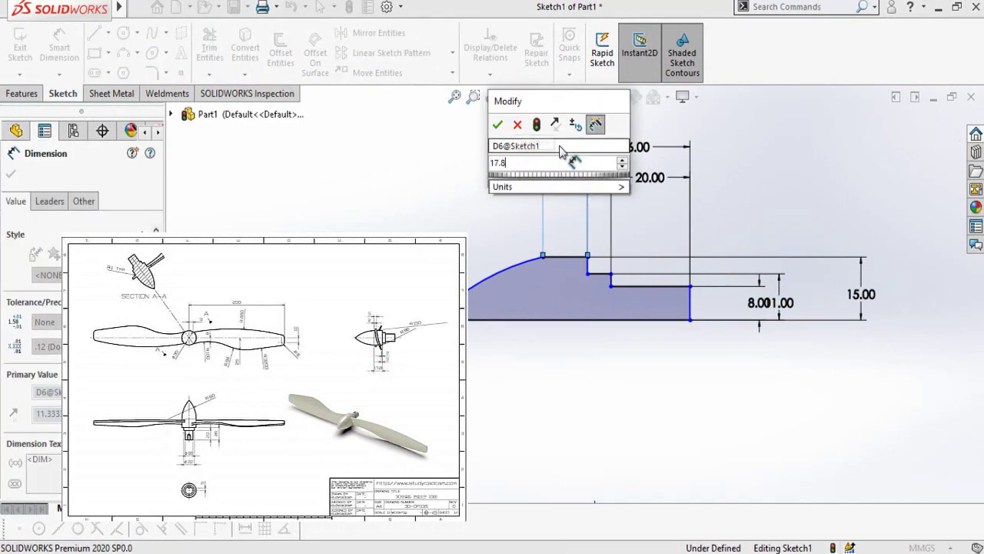
key("Return")
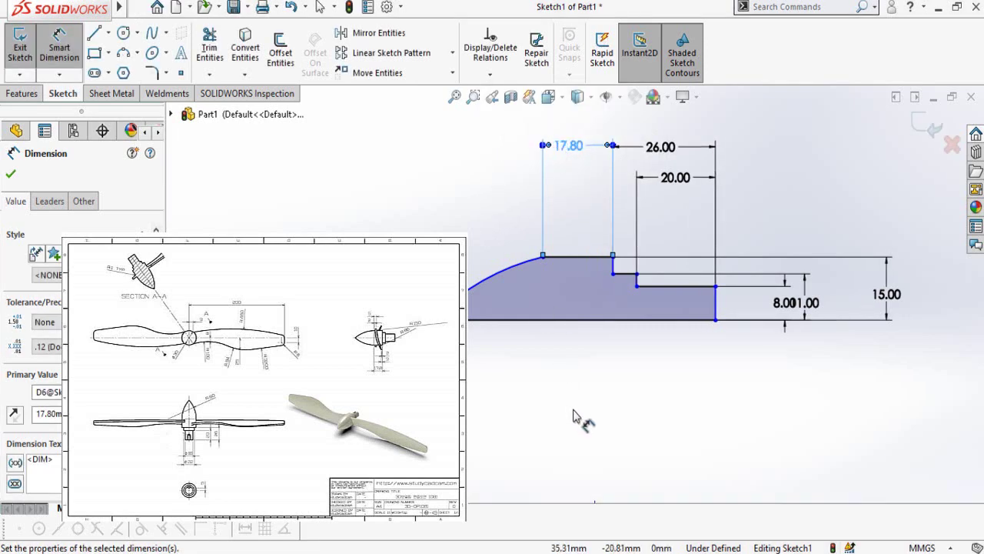
left_click(573, 416)
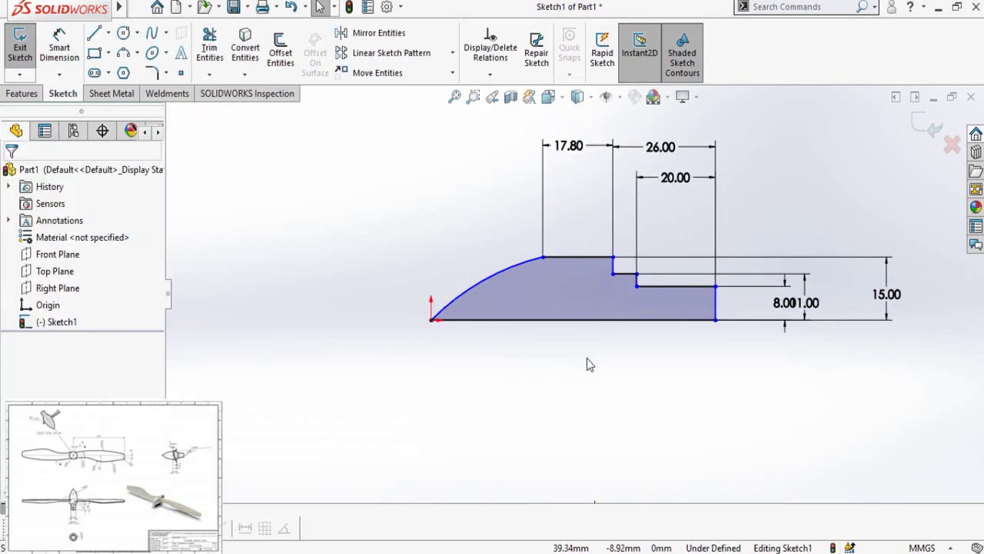
Make the nose arc tangent to the outermost horizontal line of the hub profile
left_click(557, 259)
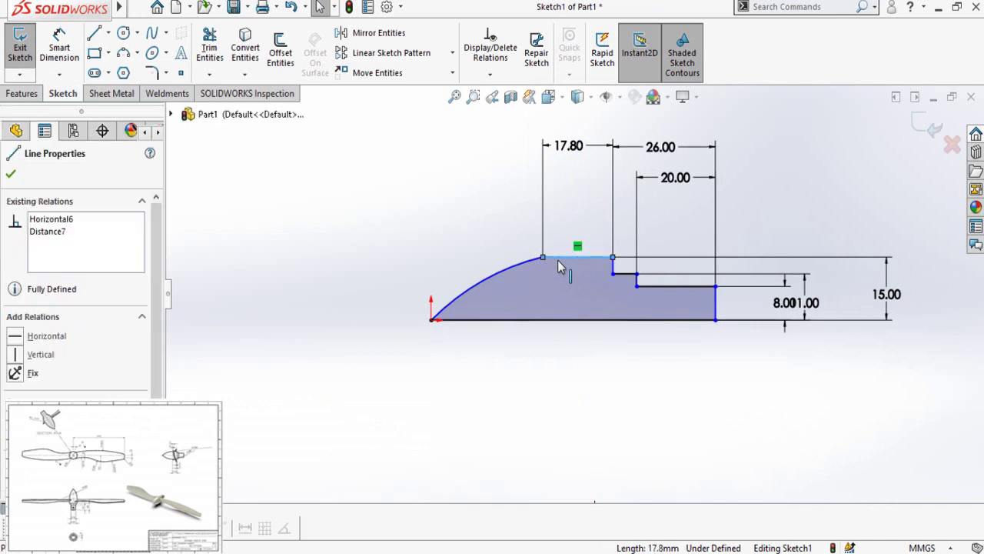
left_click(519, 265, "ctrl")
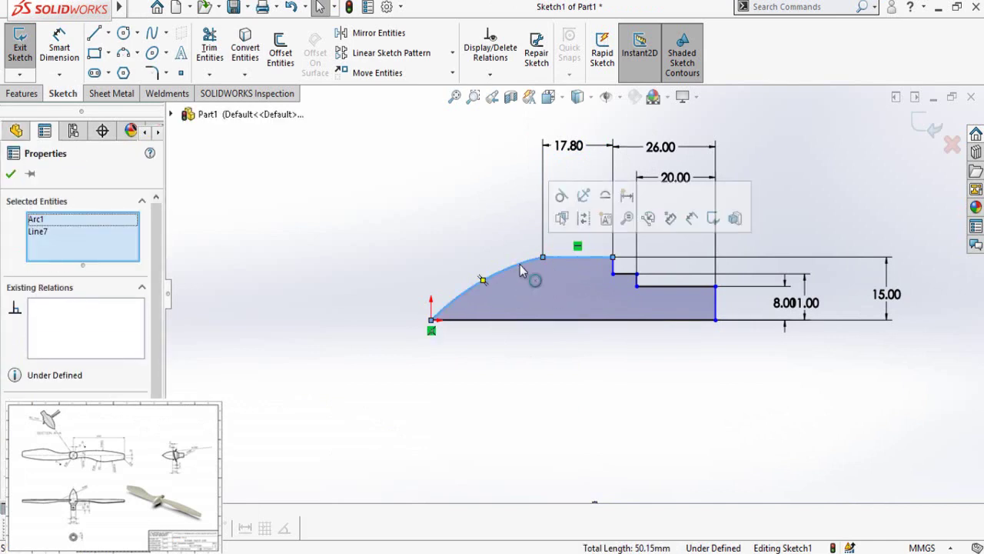
left_click(564, 198)
Dimension the radius of the nose arc as 60 mm with Smart Dimension
scroll(521, 234, "up", 2)
right_click_drag(520, 273, 521, 245)
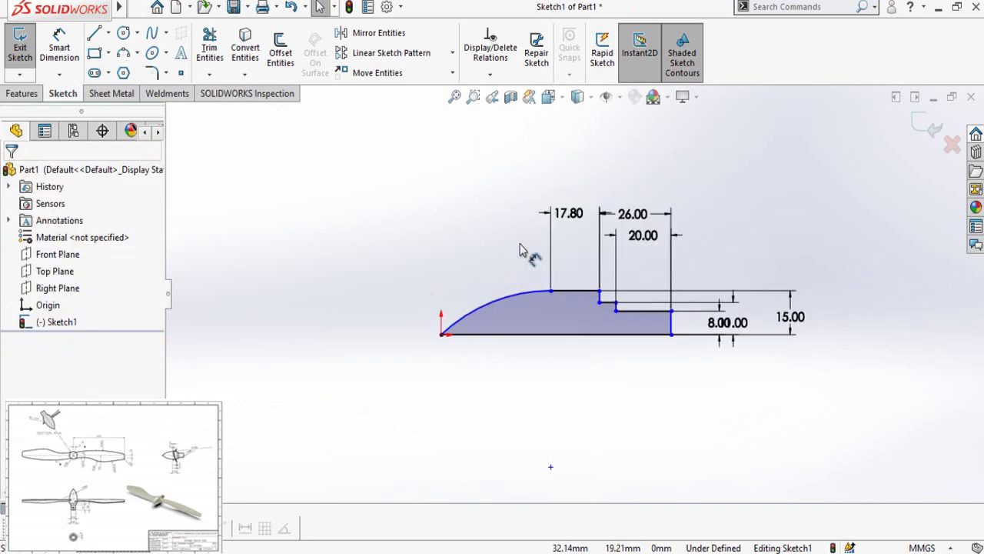
left_click(498, 304)
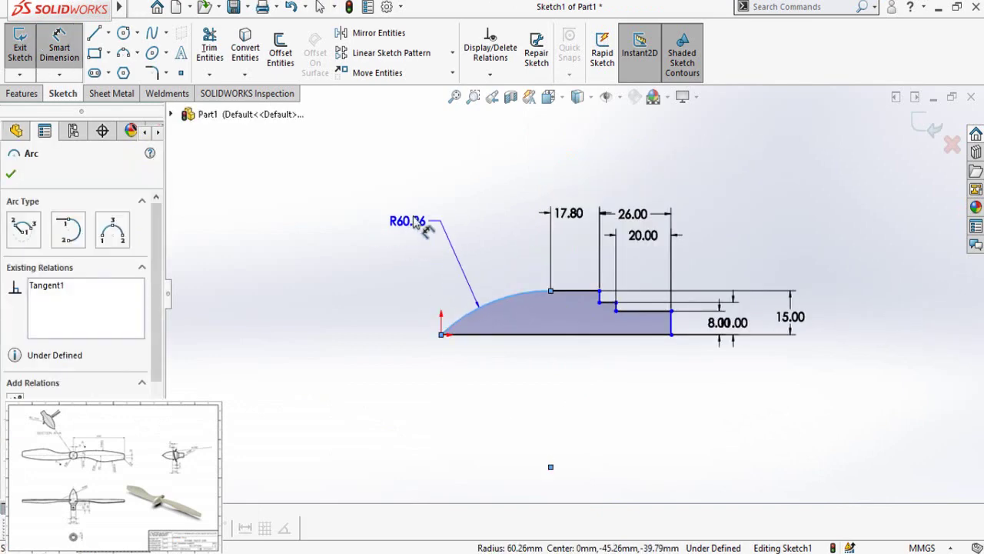
left_click(411, 224)
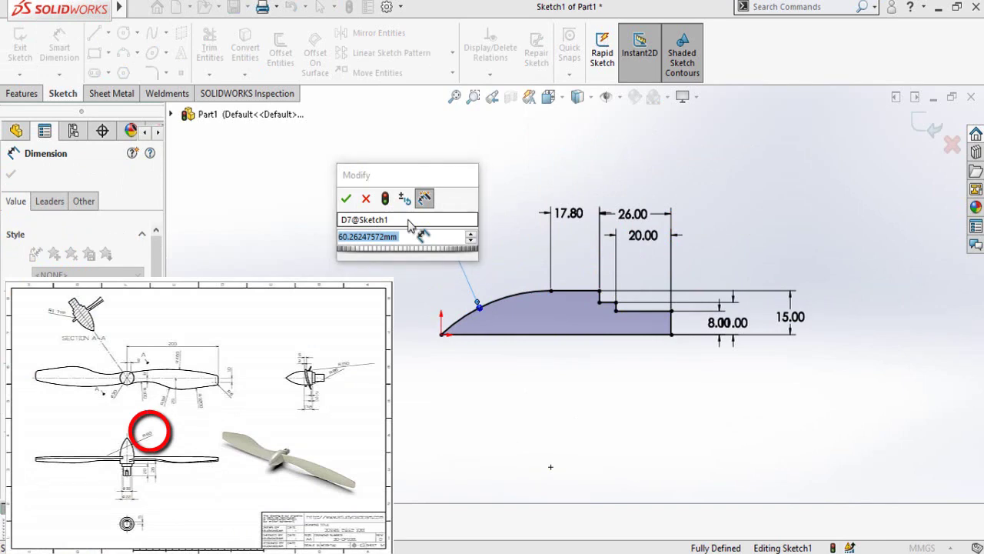
type("60")
key("Return")
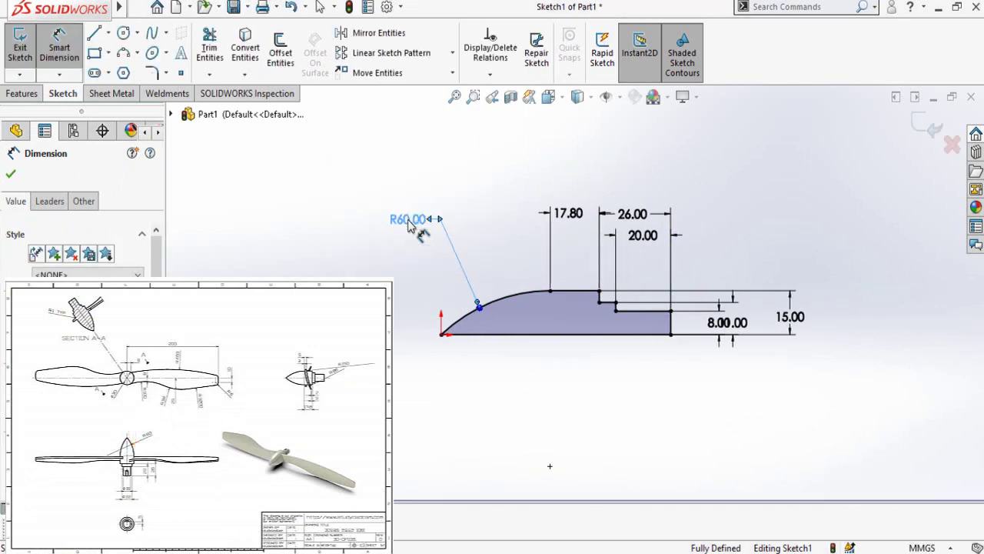
left_click(498, 420)
scroll(752, 302, "down", 2)
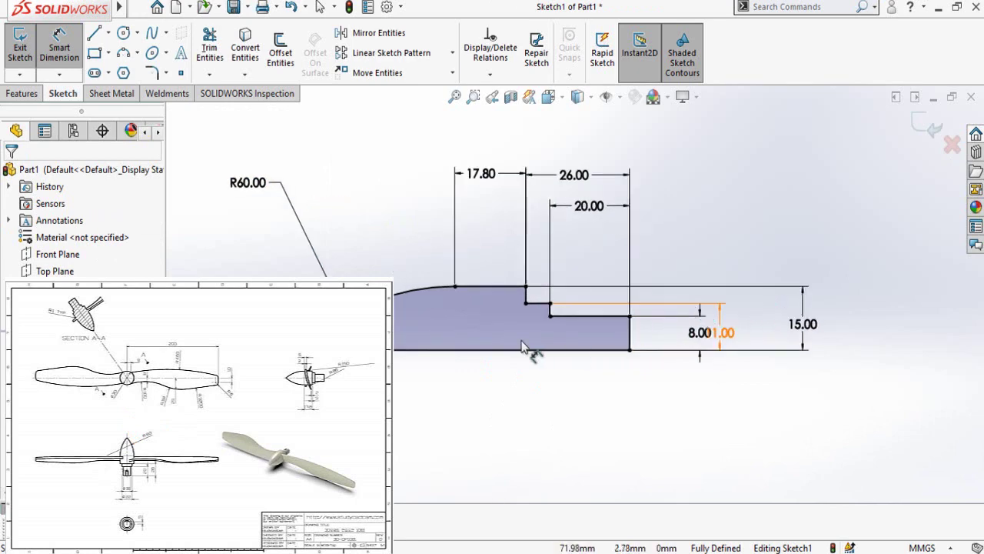
Revolve the hub profile 360 degrees about its base line as a Revolved Boss/Base
left_click(21, 93)
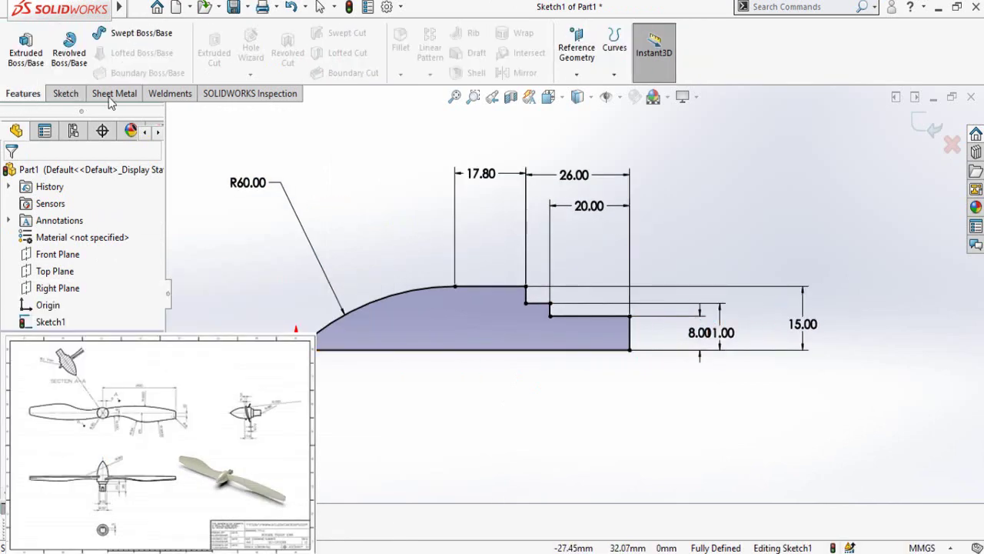
left_click(80, 63)
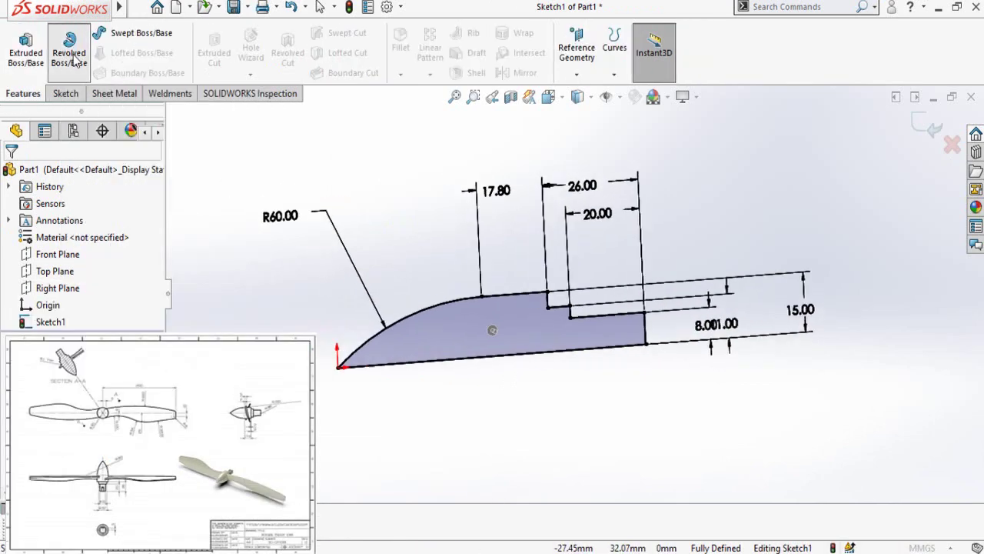
scroll(615, 412, "down", 3)
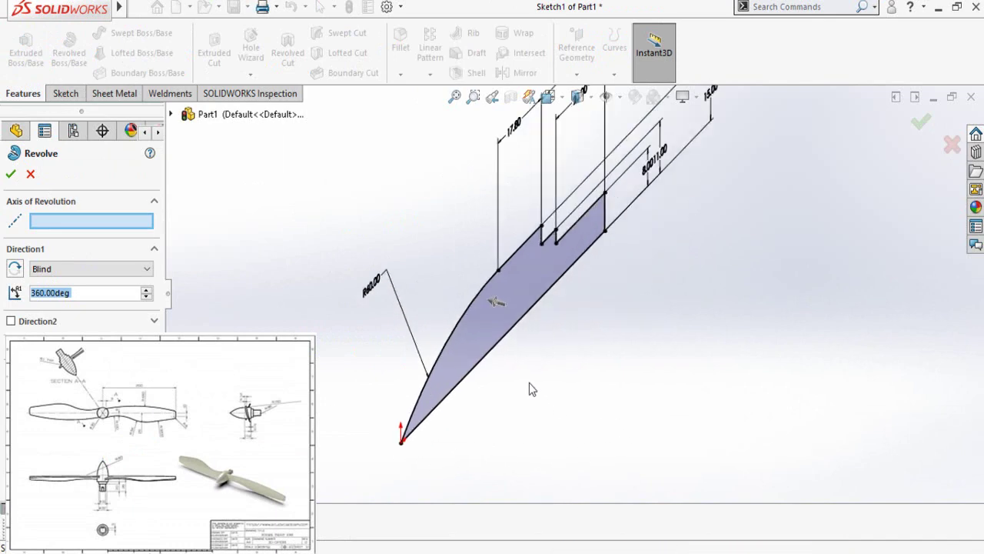
left_click(483, 367)
key("f")
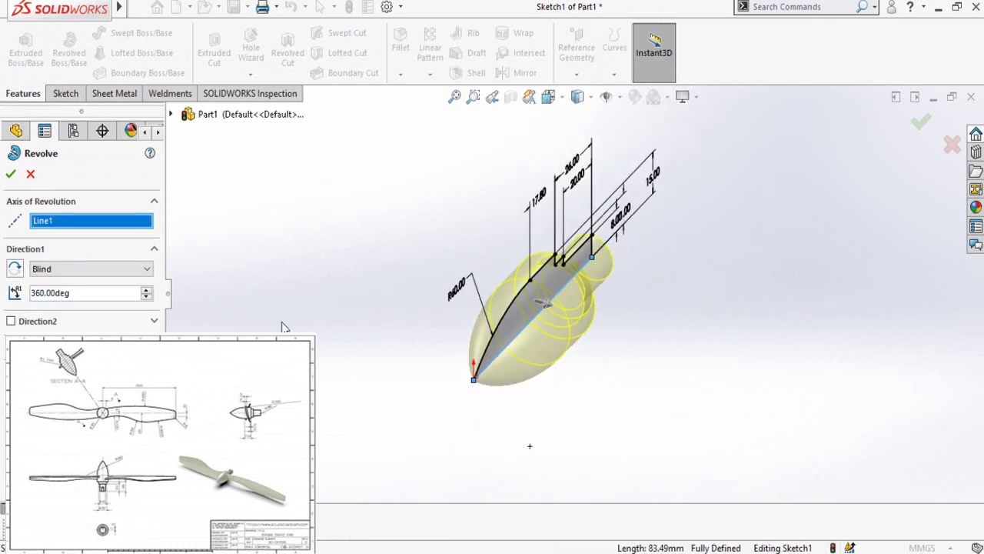
left_click(11, 174)
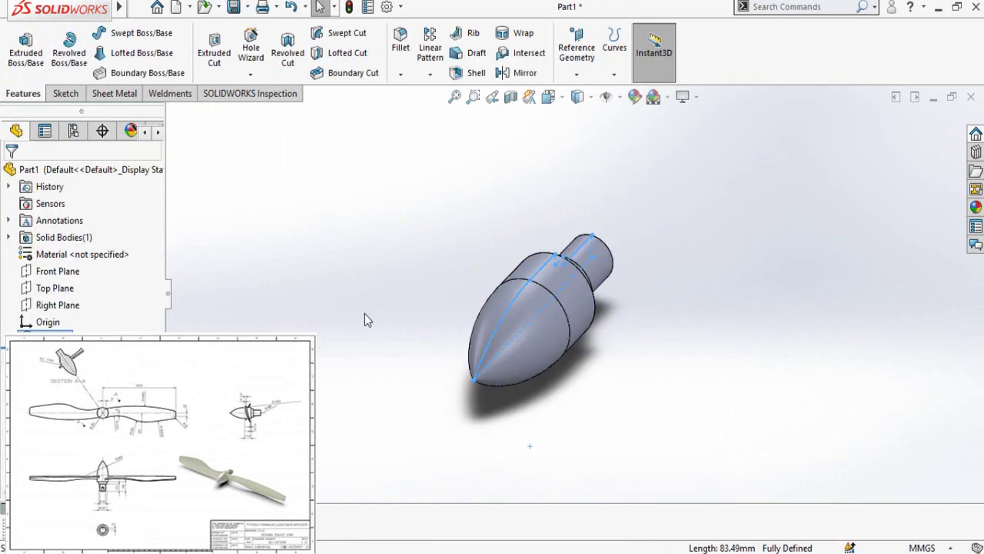
Start a new sketch on the Right Plane through the revolved hub
middle_click_drag(398, 358, 404, 295)
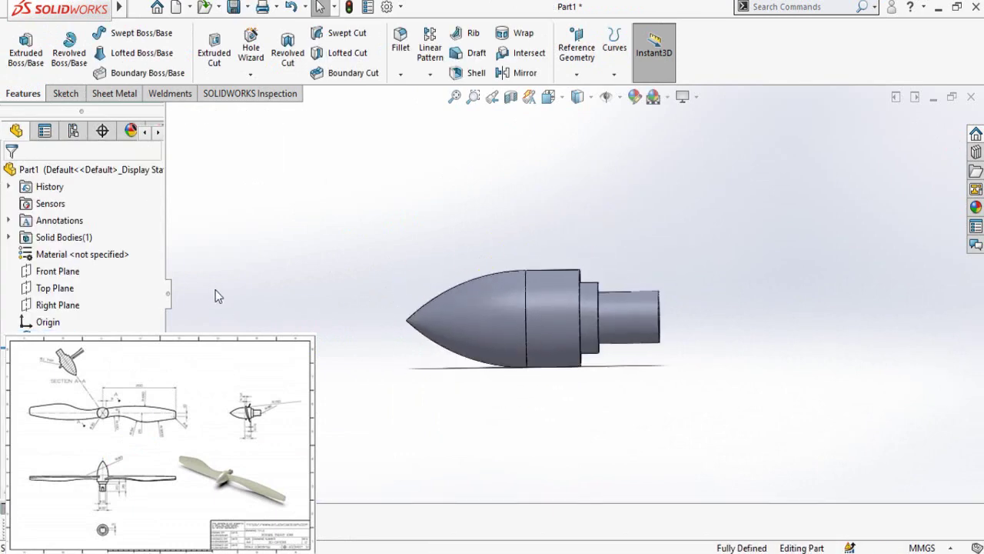
left_click(58, 305)
left_click(123, 284)
middle_click_drag(342, 320, 391, 357)
left_click(389, 356)
left_click(52, 306)
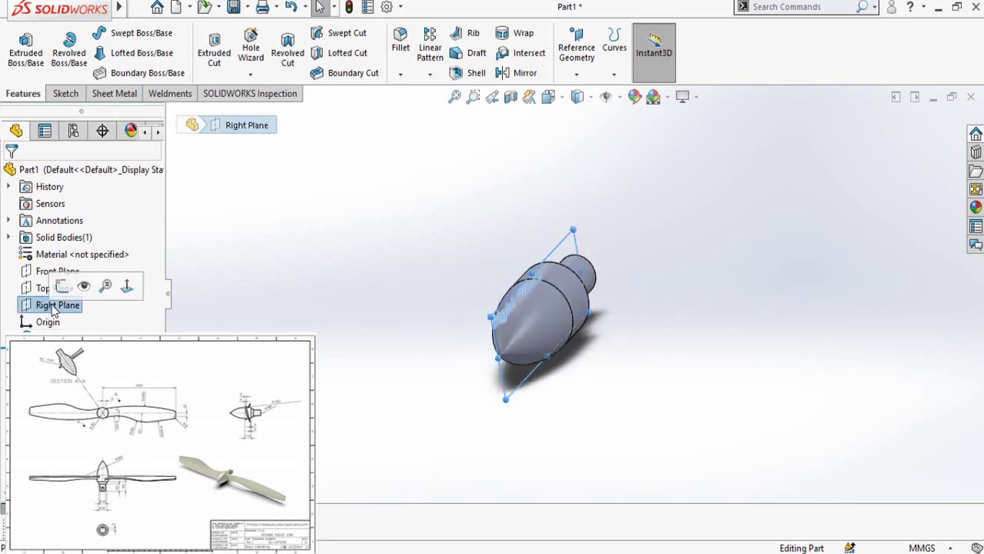
left_click(65, 285)
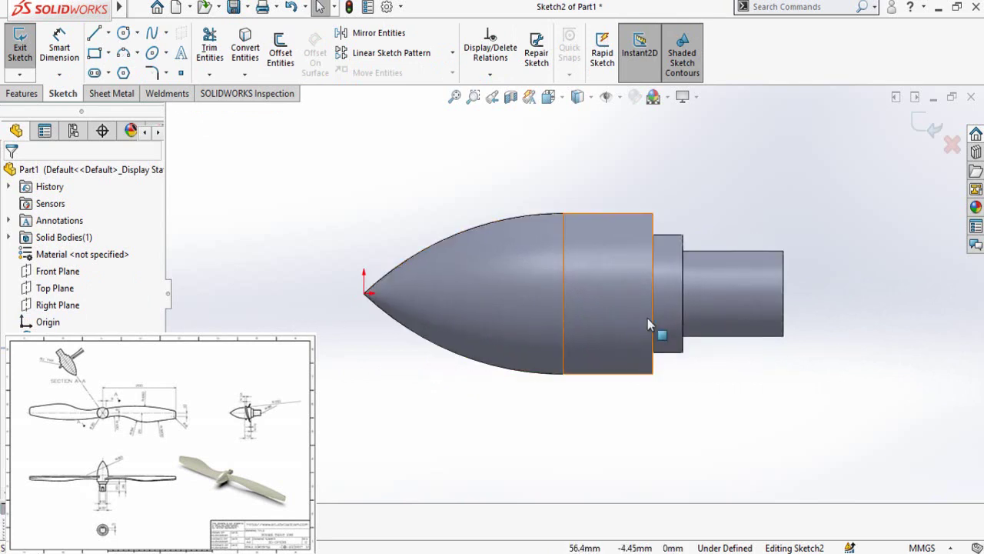
Sketch two short separate horizontal lines, one above and one below the hub's cylindrical section, the lower one offset toward the shaft
scroll(647, 322, "up", 5)
scroll(682, 294, "down", 4)
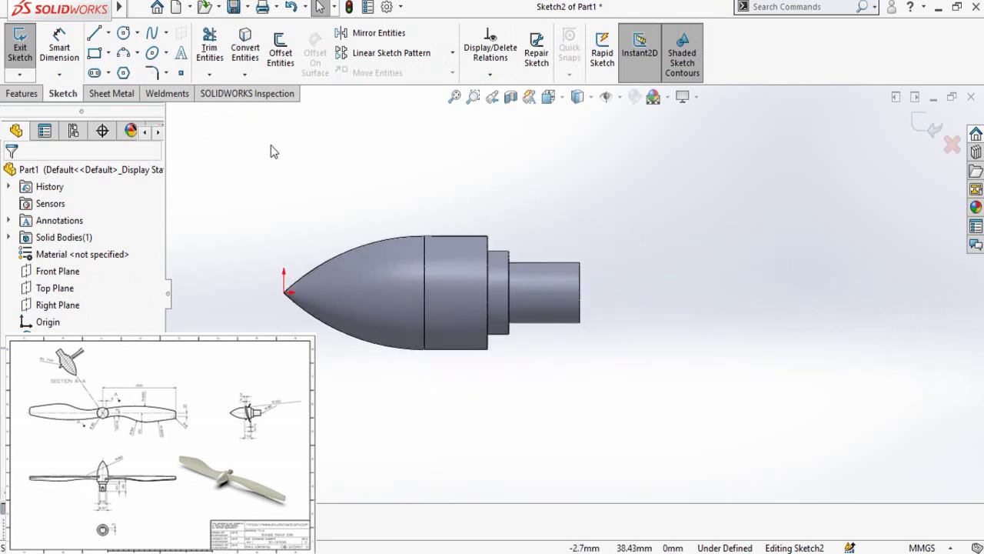
scroll(295, 188, "up", 2)
left_click(109, 34)
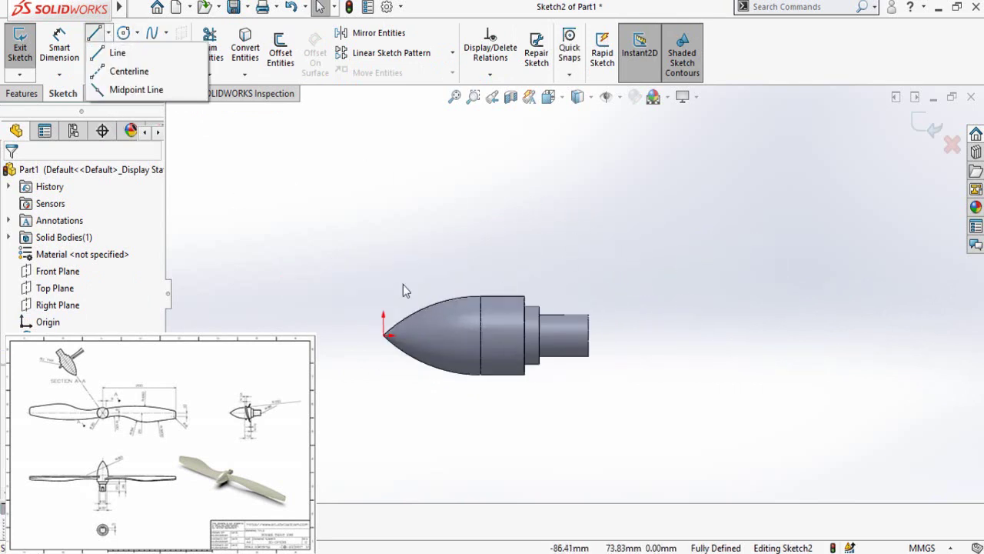
left_click(117, 52)
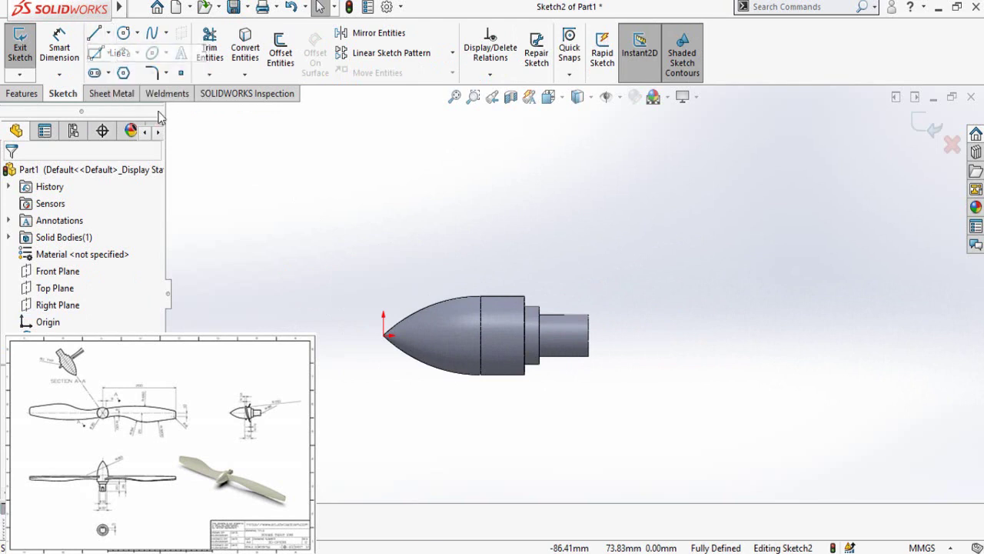
left_click(502, 261)
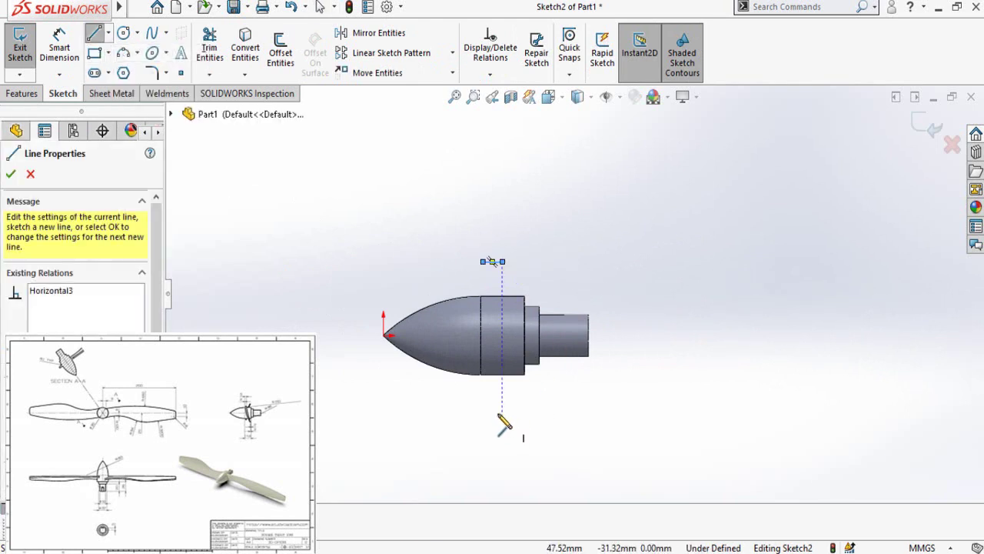
left_click_drag(501, 424, 525, 424)
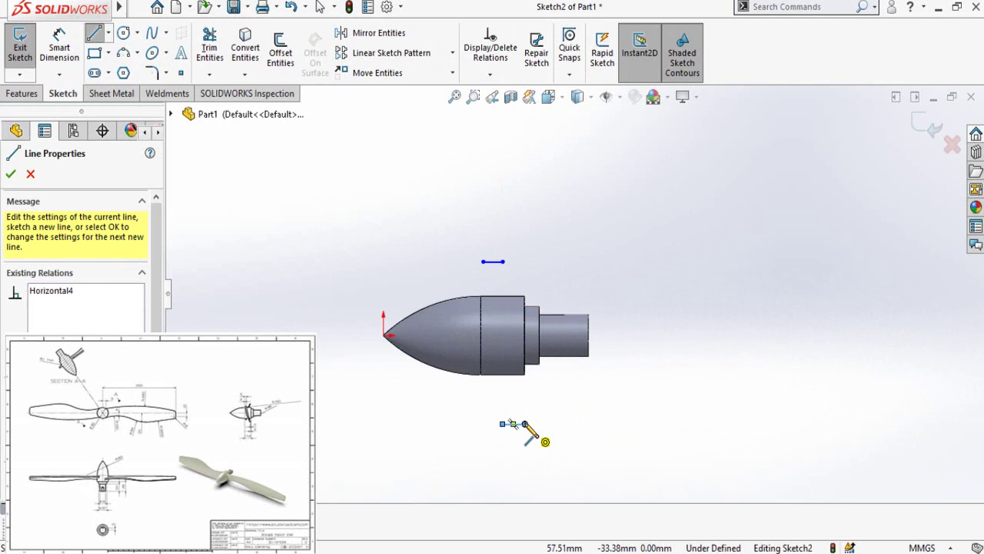
key("Escape")
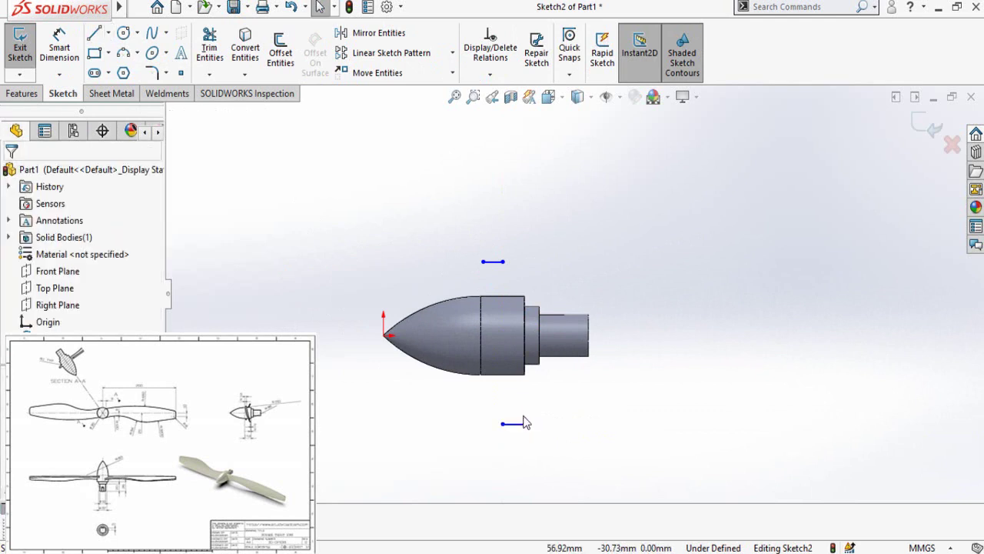
Draw a slightly curved three-point arc across the hub, joining the nose-side endpoints of the two short horizontal lines
left_click(123, 52)
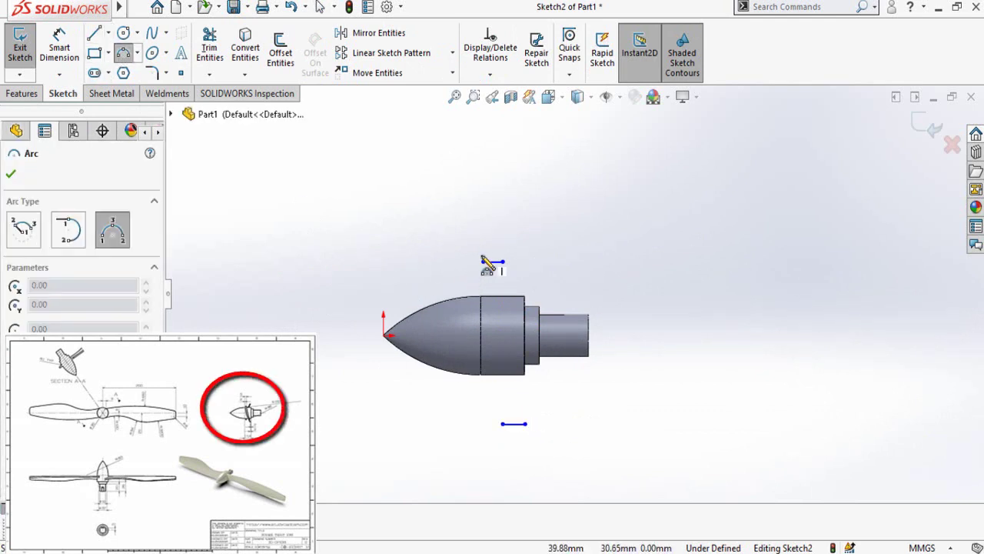
key("Escape")
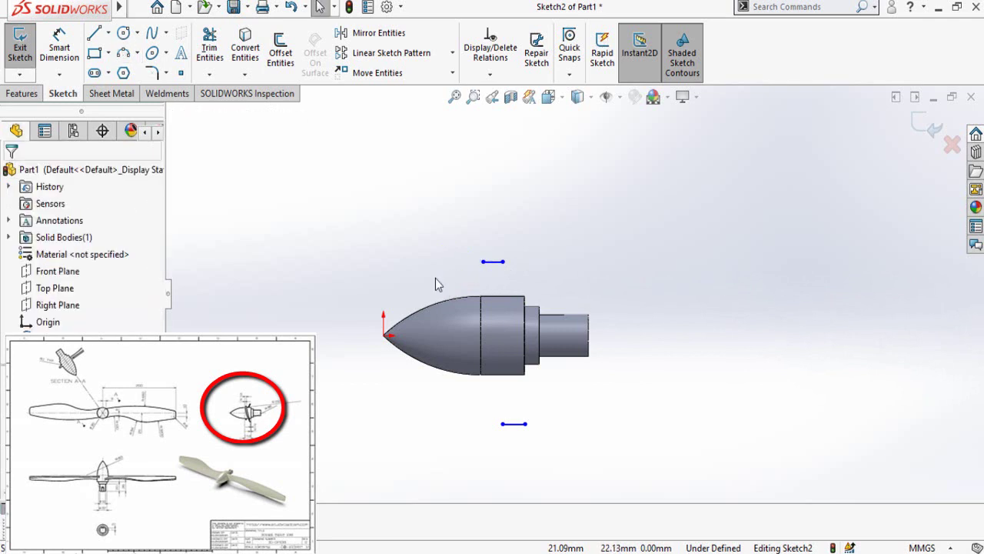
key("Return")
left_click(493, 262)
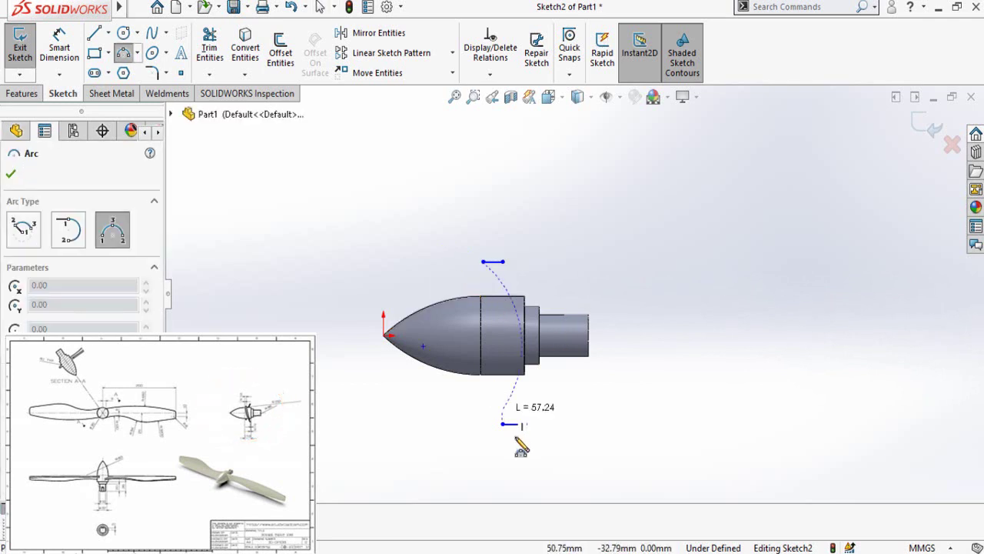
left_click(514, 424)
left_click(486, 344)
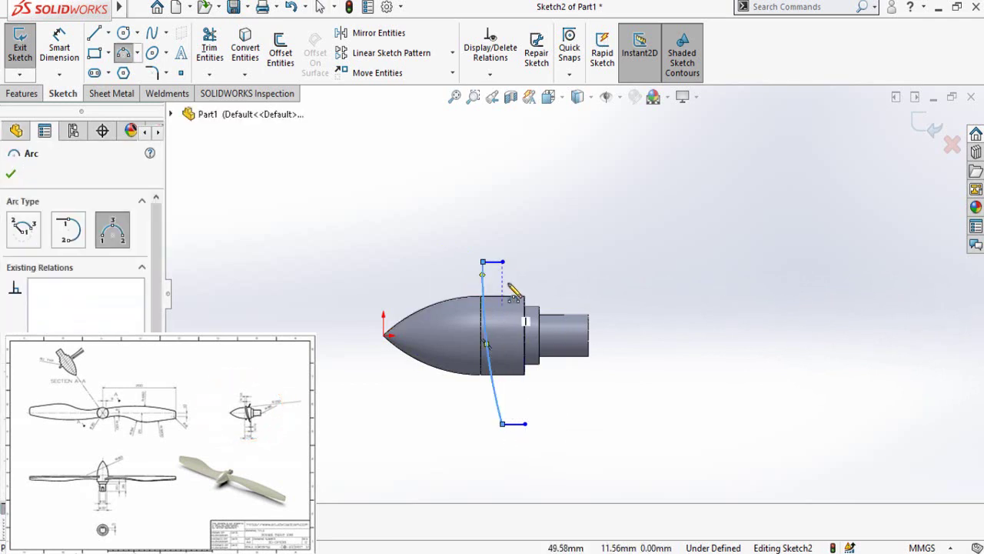
Draw a slightly curved three-point arc joining the shaft-side endpoints of the two short horizontal lines to close the blade profile
left_click(504, 263)
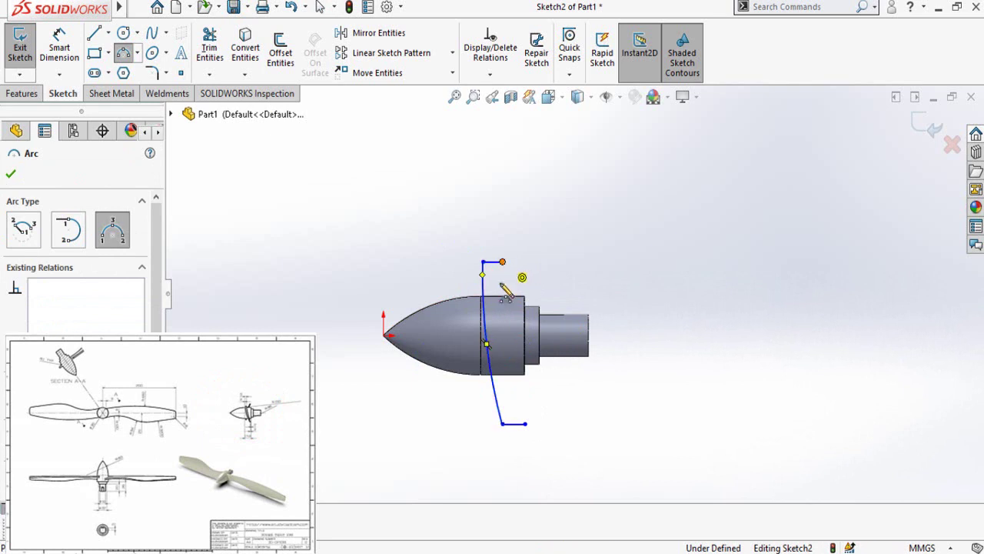
left_click(525, 424)
left_click(516, 372)
Dimension the blade profile's shaft-side arc to a 150 mm radius and its nose-side arc to an 86 mm radius
right_click_drag(588, 458, 587, 369)
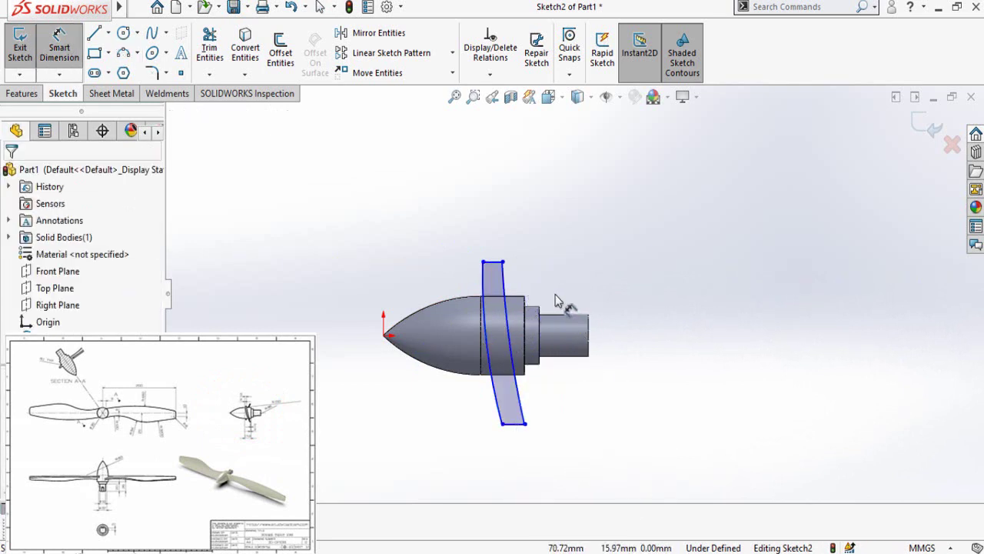
left_click(512, 342)
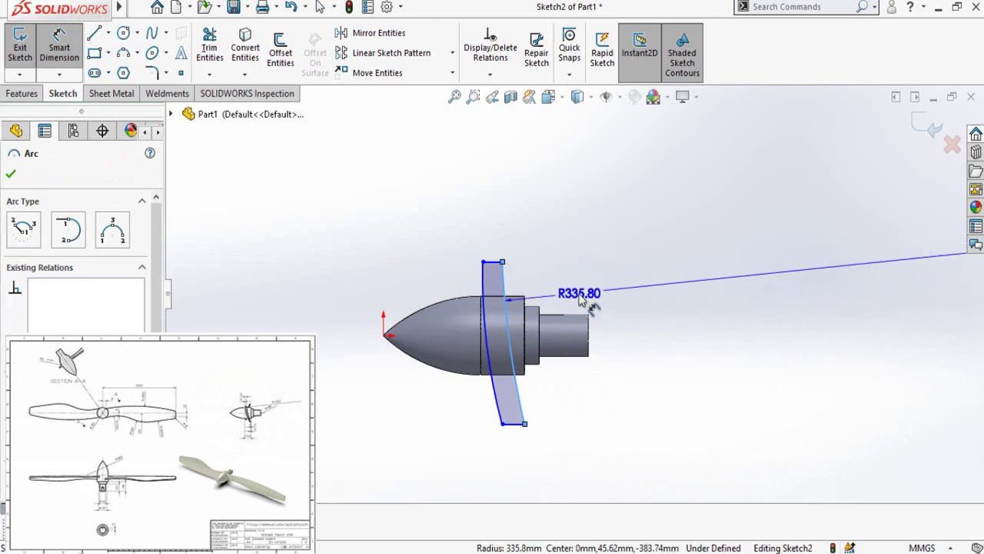
left_click(592, 293)
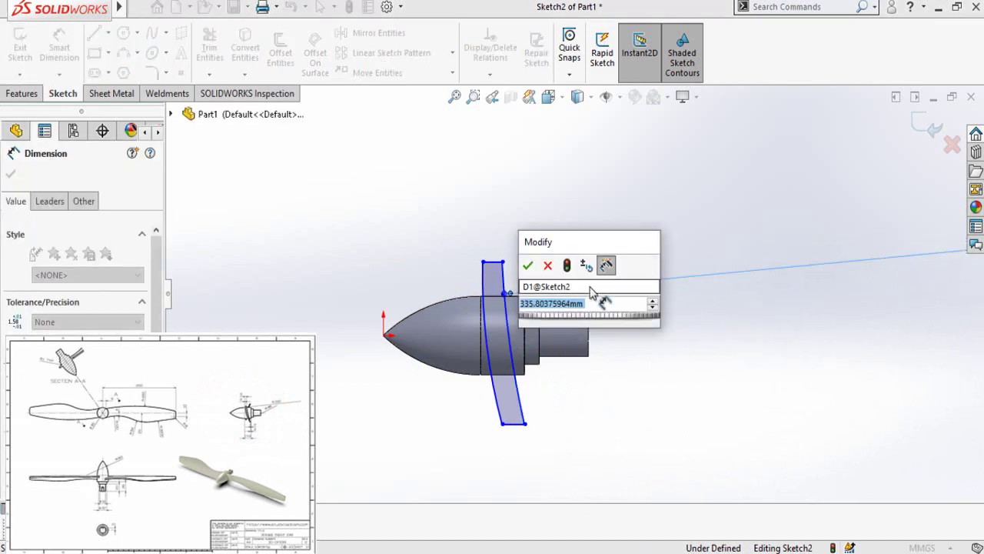
type("150")
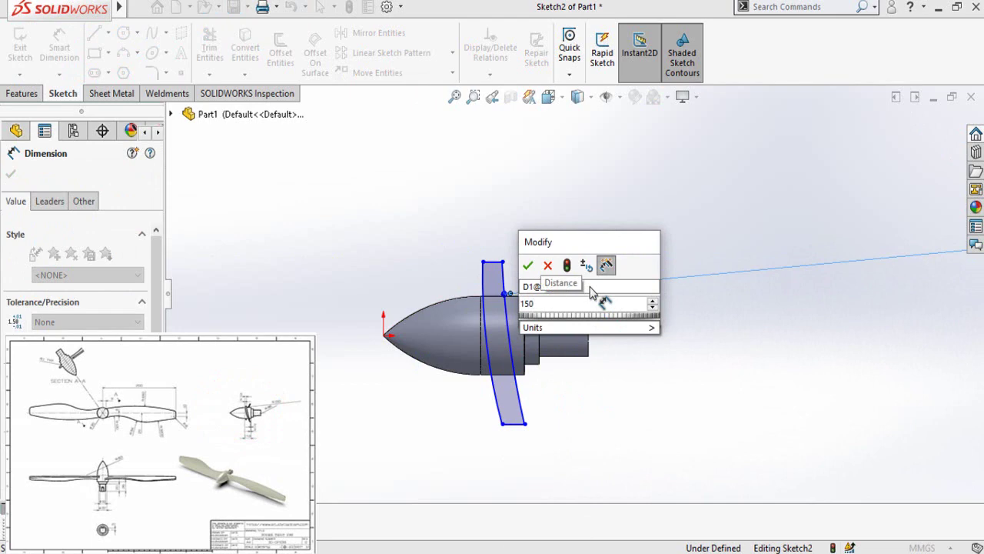
key("Return")
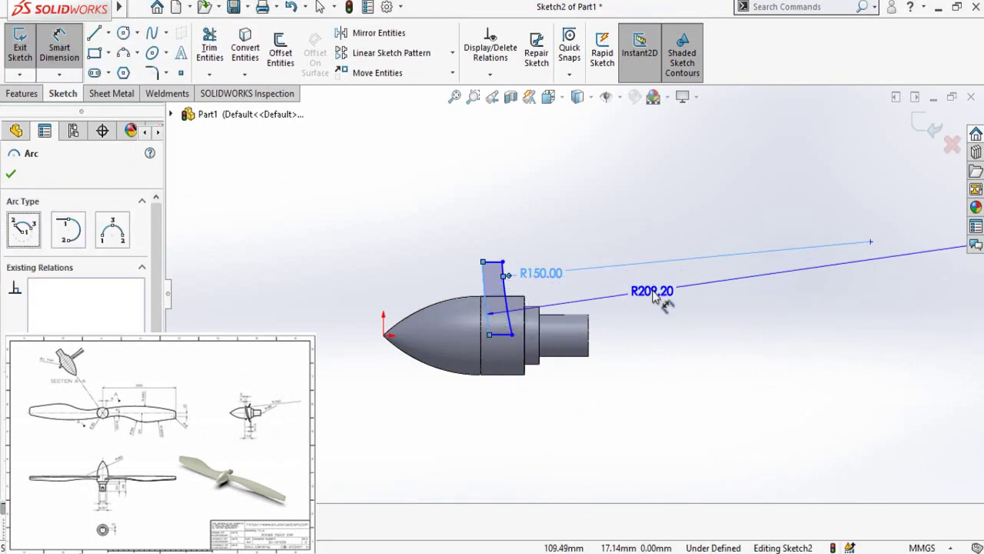
left_click(652, 290)
type("86")
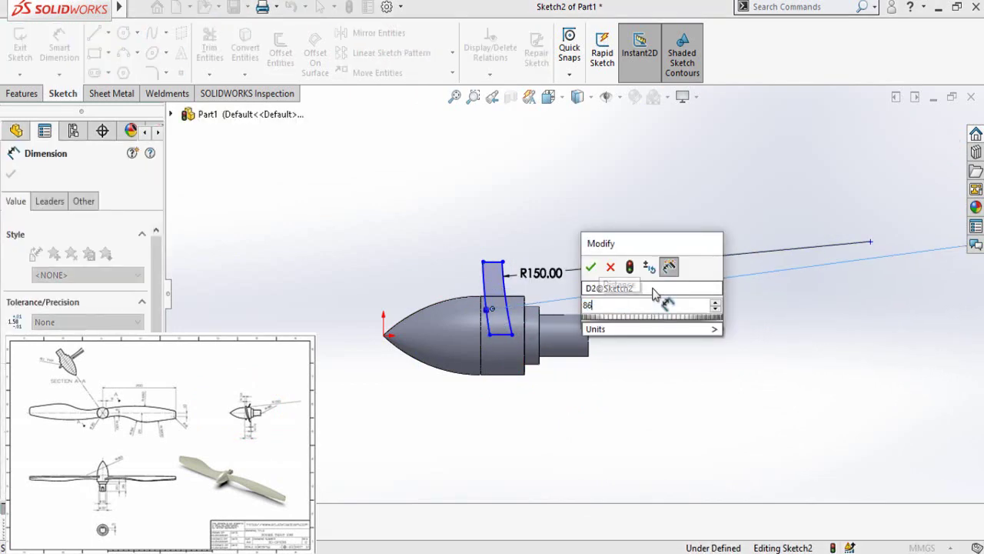
key("Return")
left_click(598, 463)
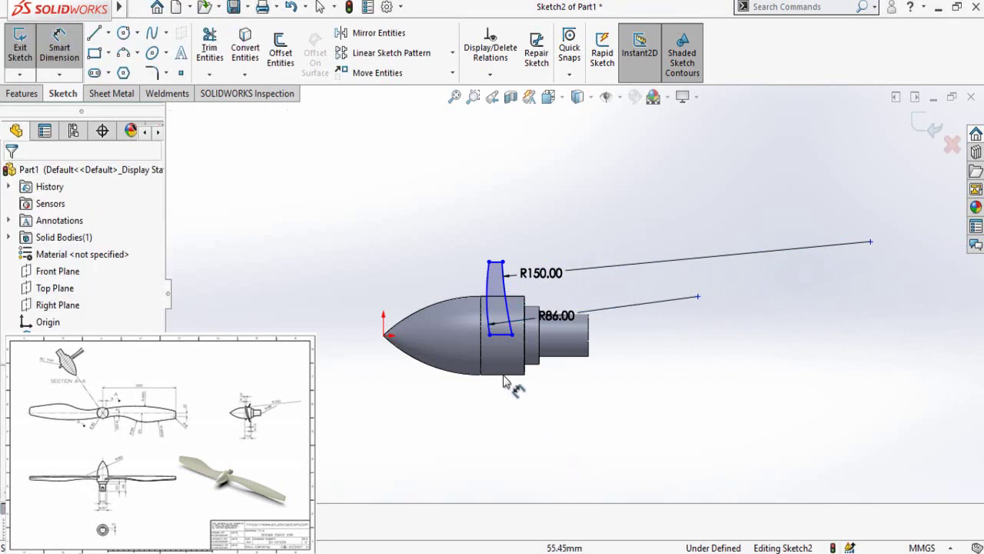
Dimension the lower line's shaft-side endpoint 2 mm from the shaft-side edge of the hub's cylindrical section
scroll(523, 369, "down", 1)
left_click(536, 391)
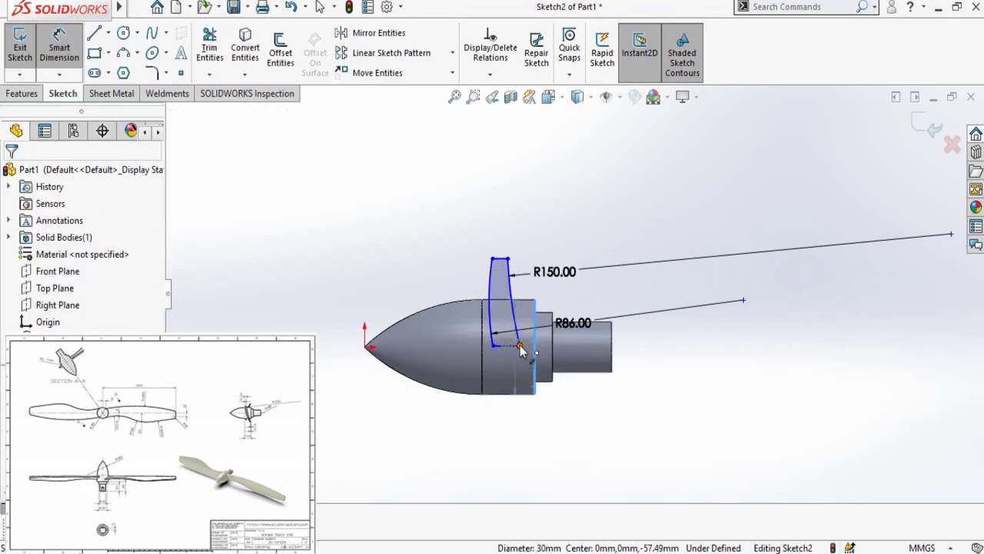
left_click(520, 346)
left_click(542, 448)
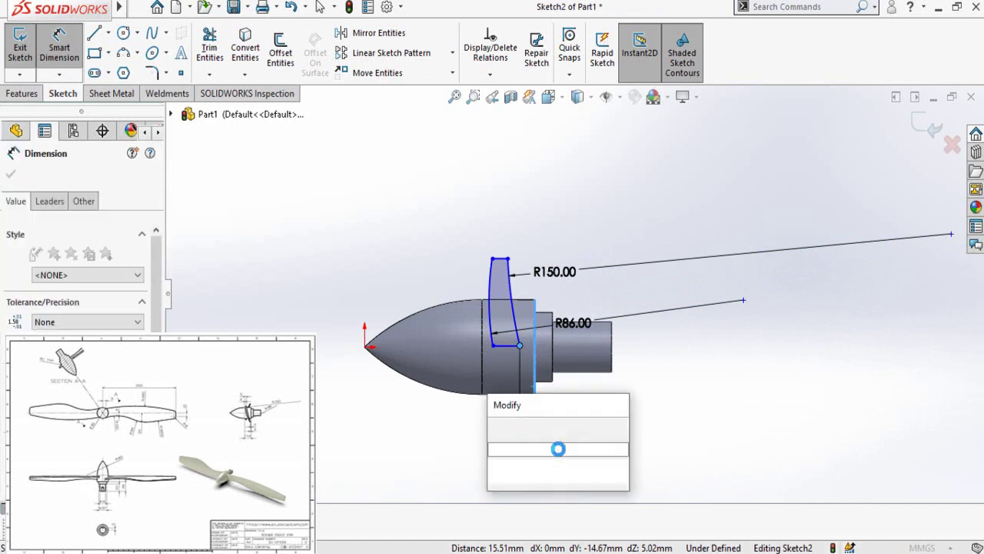
type("2")
key("Return")
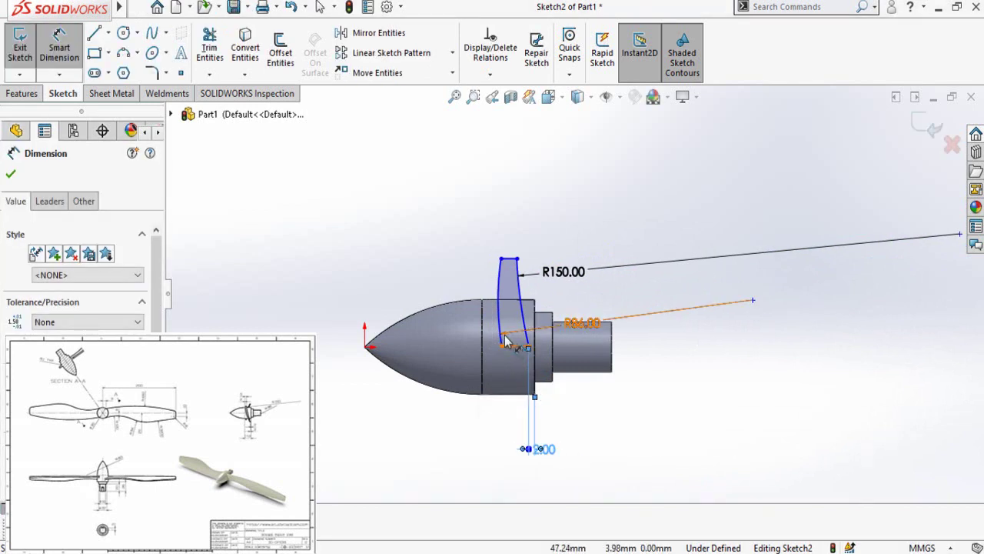
Dimension the lower line's nose-side endpoint 3 mm from the same shaft-side edge of the hub's cylindrical section
left_click(535, 393)
left_click(535, 378)
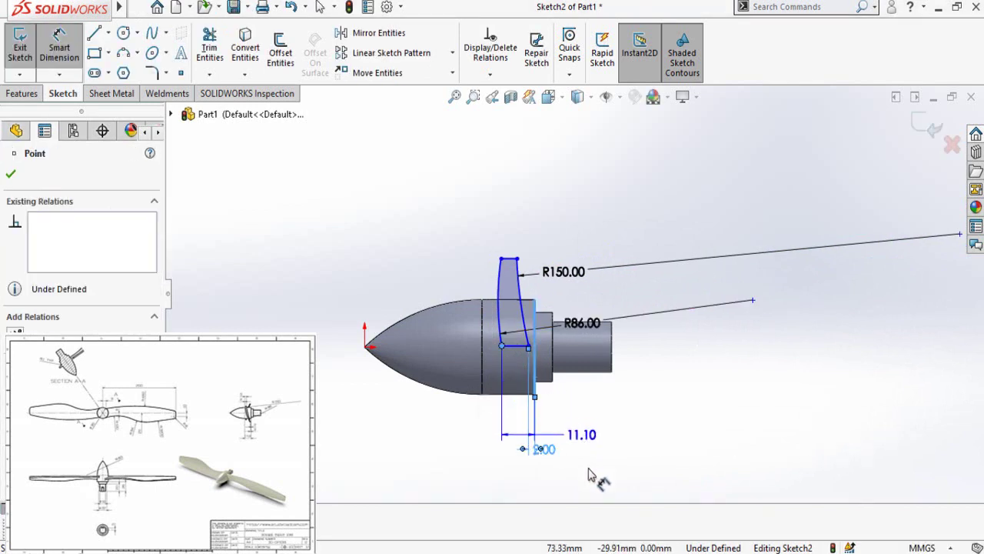
left_click(594, 472)
type("3")
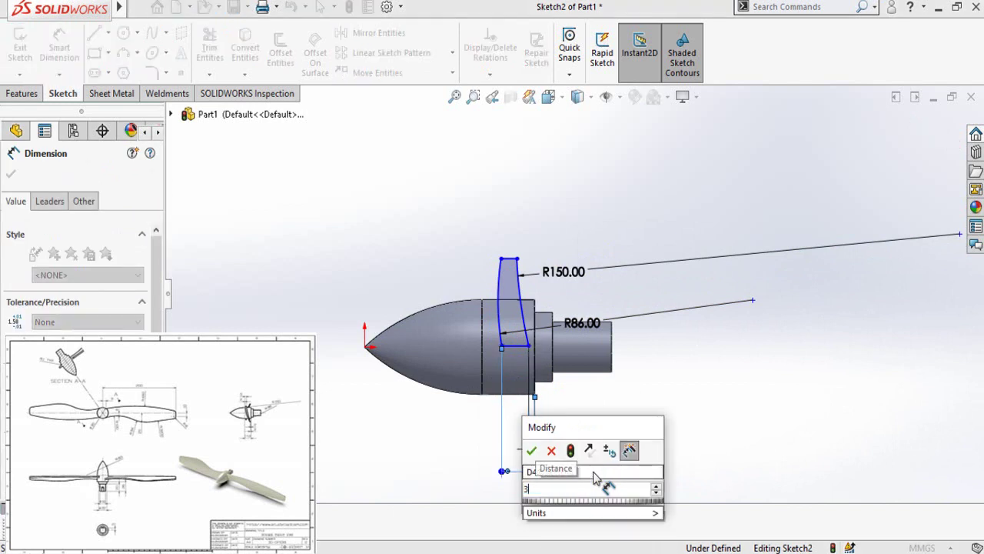
key("Return")
key("Escape")
Move the upper end of the 86 mm arc to the nose side of the 150 mm arc so the arcs no longer cross
scroll(559, 278, "down", 3)
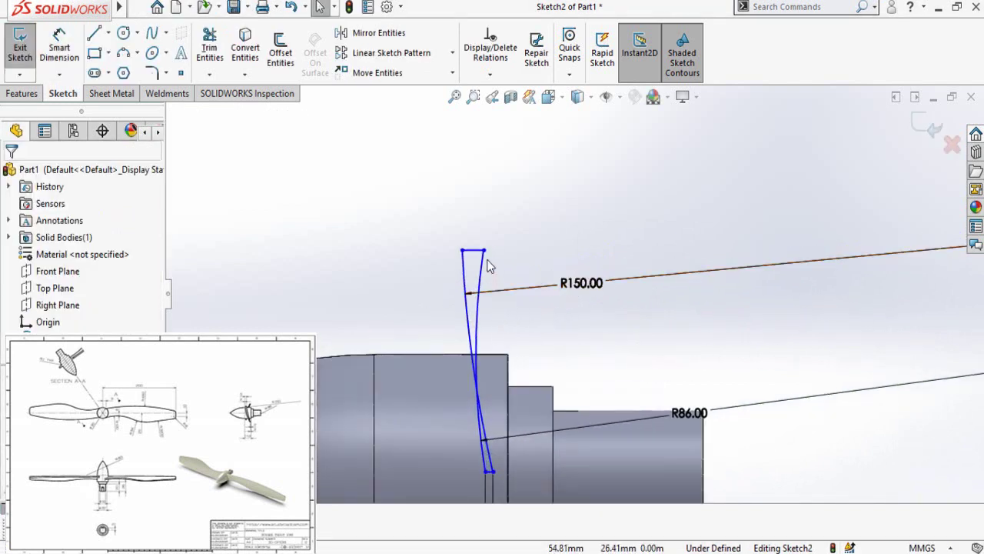
left_click_drag(463, 251, 443, 252)
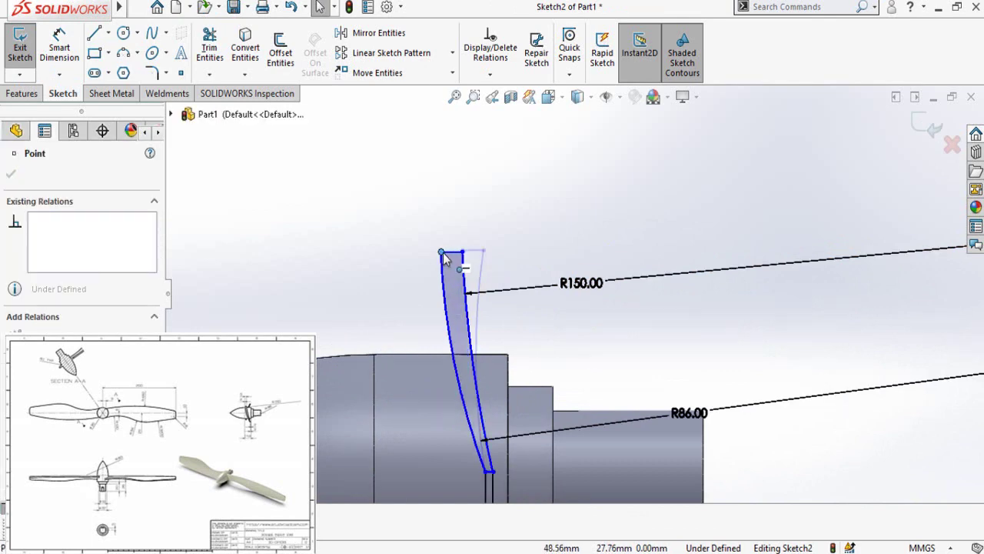
left_click(353, 326)
Dimension the upper line's nose-side endpoint 2 mm from the edge where the nose meets the cylindrical section
right_click_drag(352, 330, 352, 248)
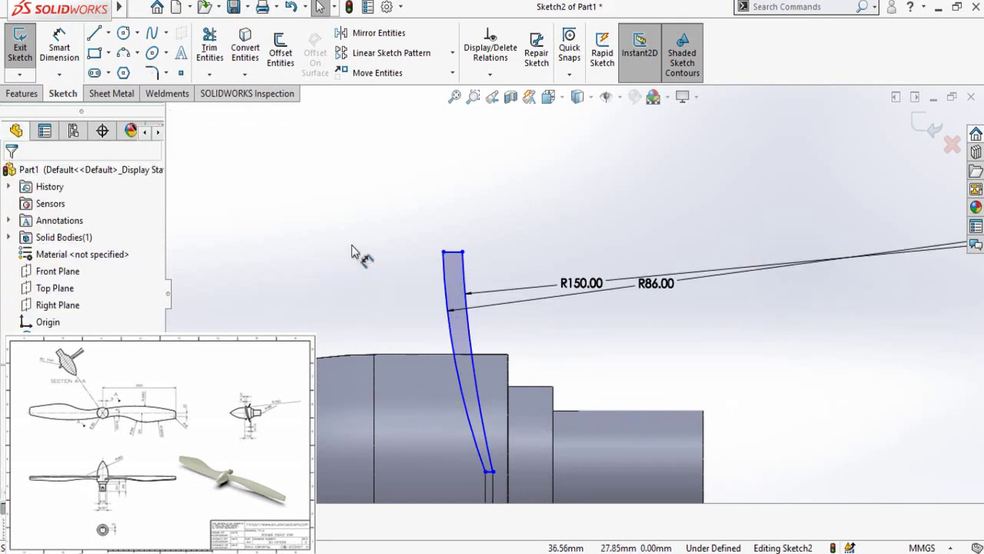
left_click(444, 252)
left_click(375, 405)
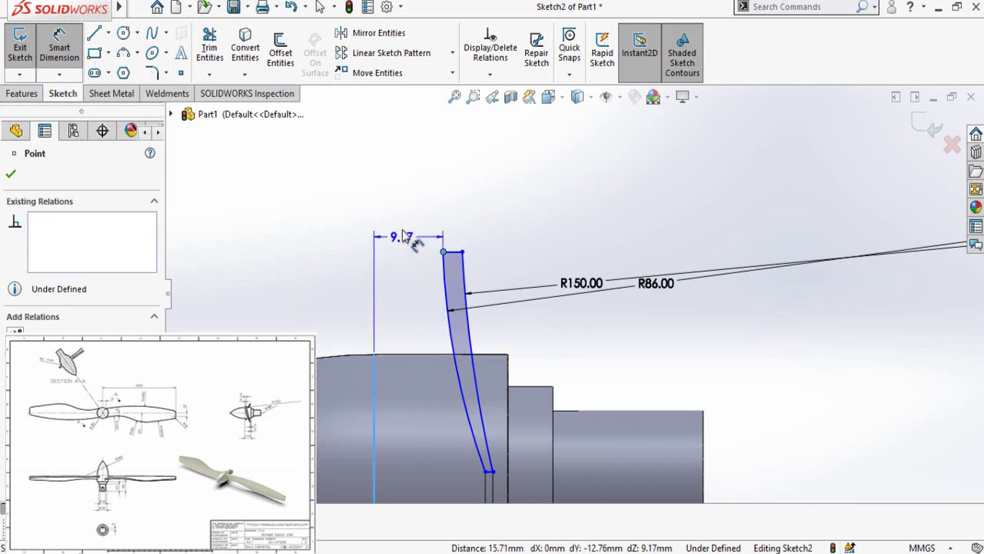
left_click(402, 213)
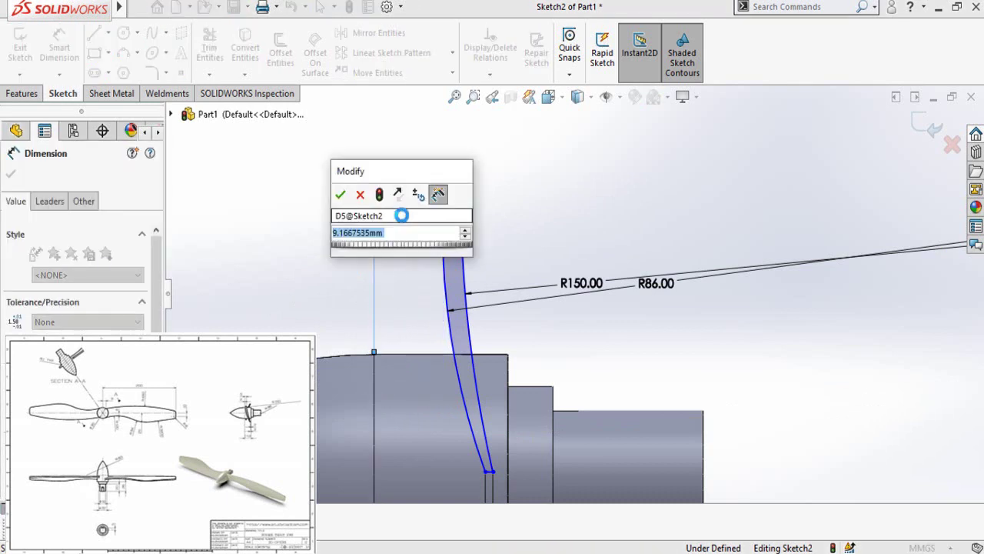
type("2")
key("Return")
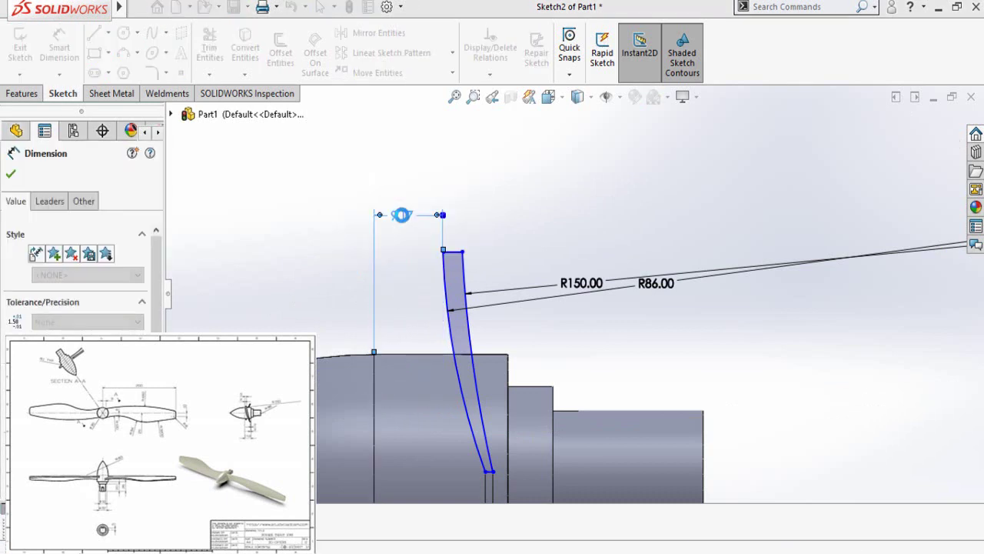
Dimension the upper line's shaft-side endpoint 5 mm from the edge where the nose meets the cylindrical section
left_click(375, 391)
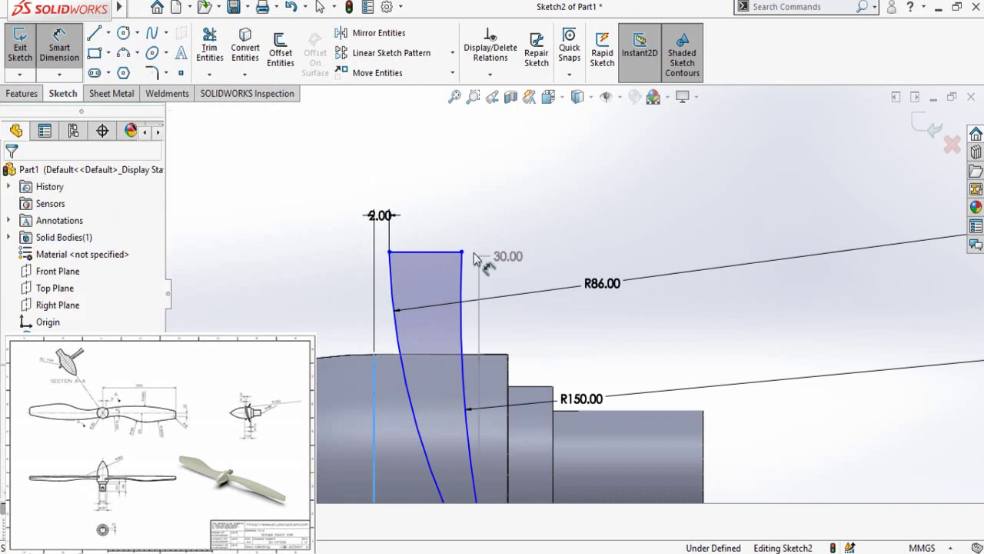
left_click(462, 251)
left_click(387, 173)
type("5")
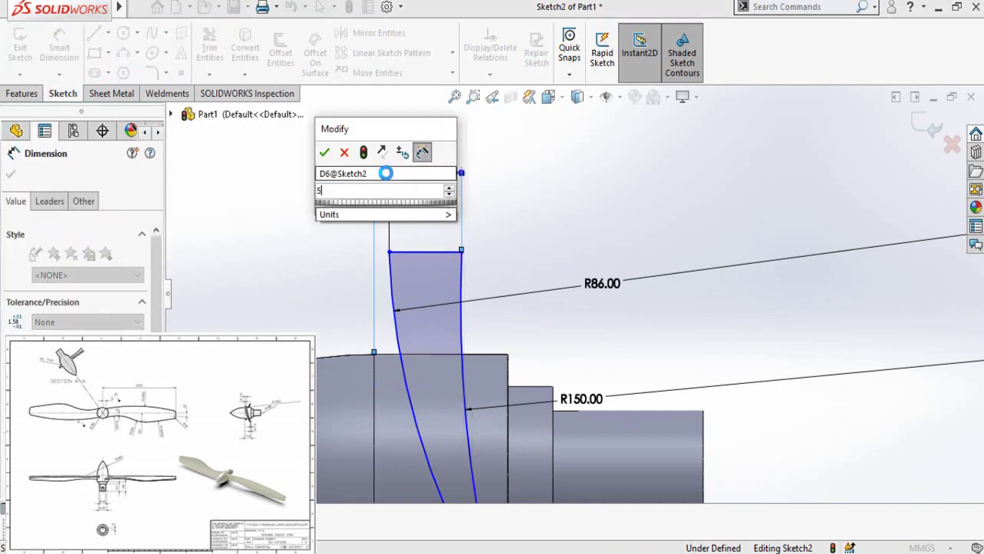
key("Return")
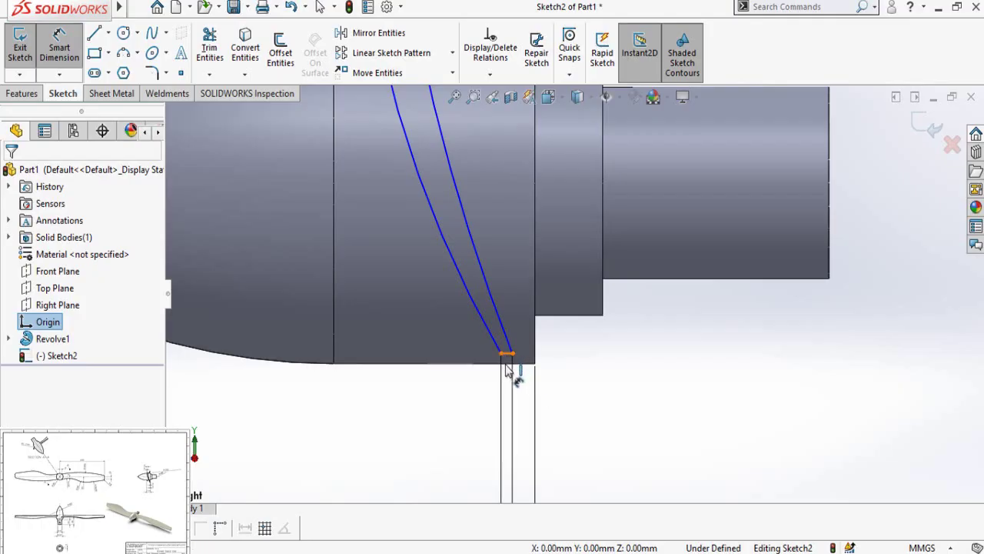
Dimension the blade profile's lower horizontal line 25 mm below the origin at the nose tip
left_click(505, 362)
scroll(377, 346, "up", 5)
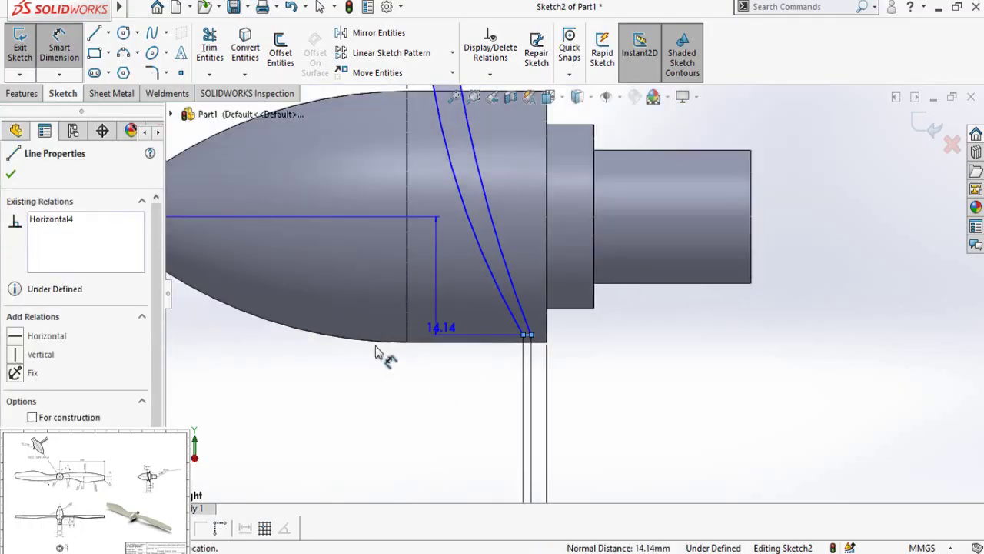
left_click(241, 281)
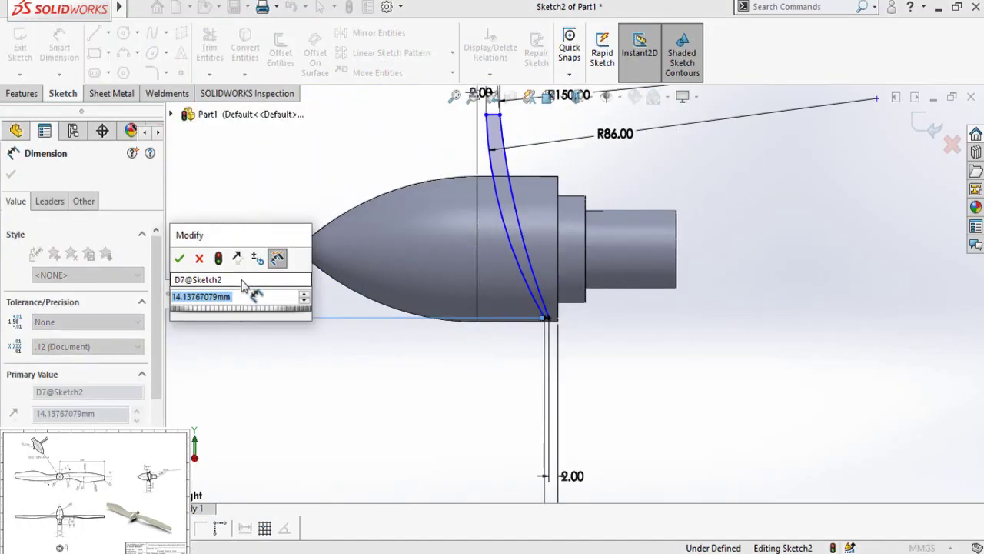
type("25")
key("Return")
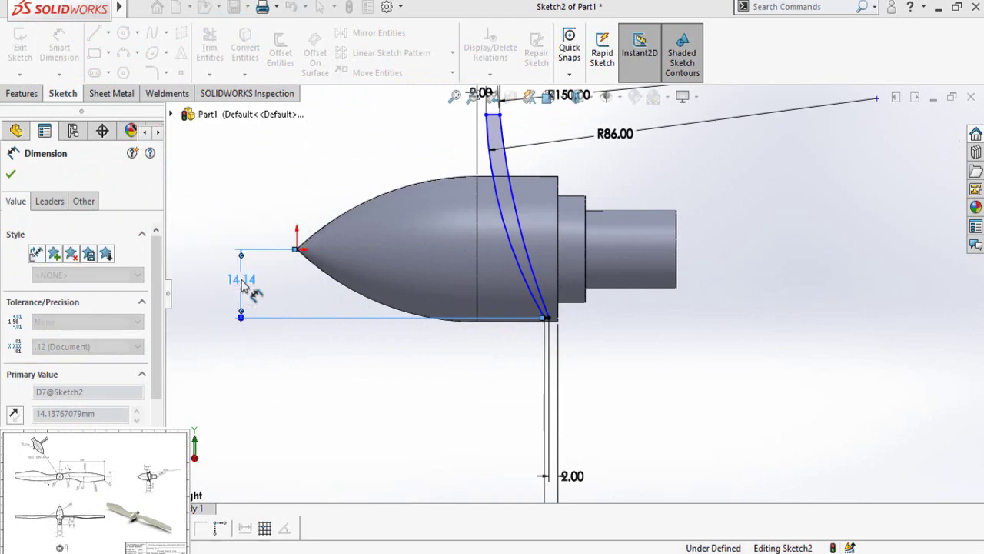
left_click(663, 411)
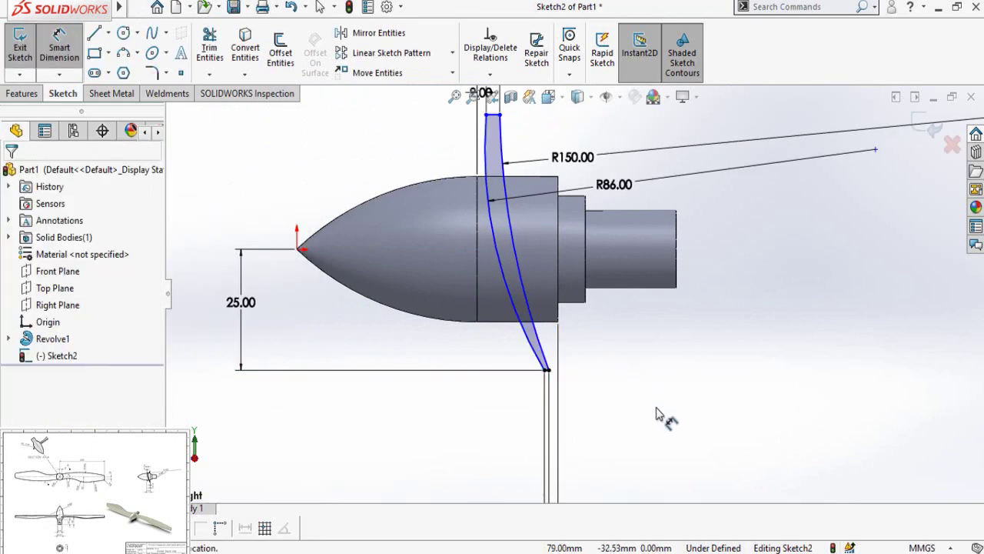
Draw a vertical centerline about 16 mm long upward from the upper line's nose-side endpoint
scroll(579, 292, "up", 3)
scroll(573, 214, "down", 3)
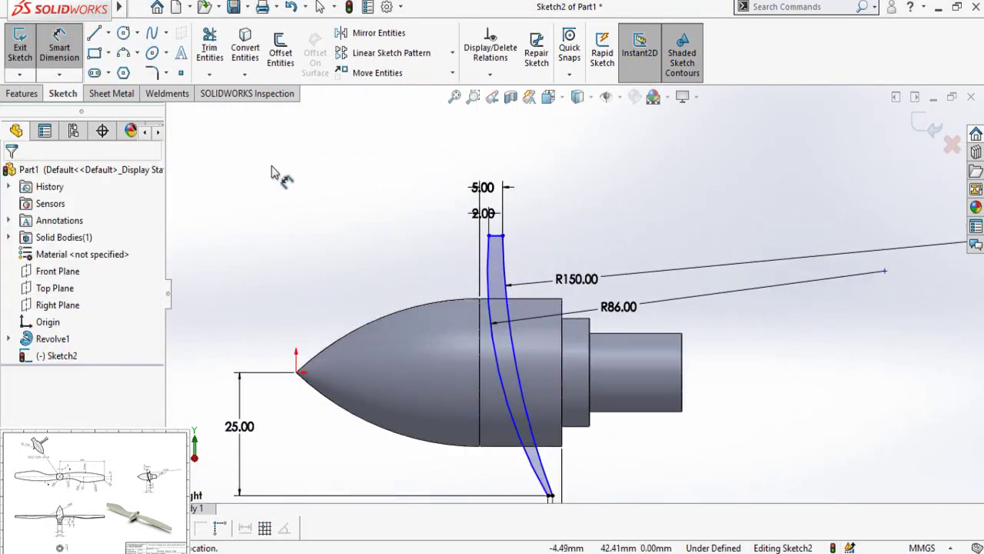
left_click(107, 32)
left_click(154, 67)
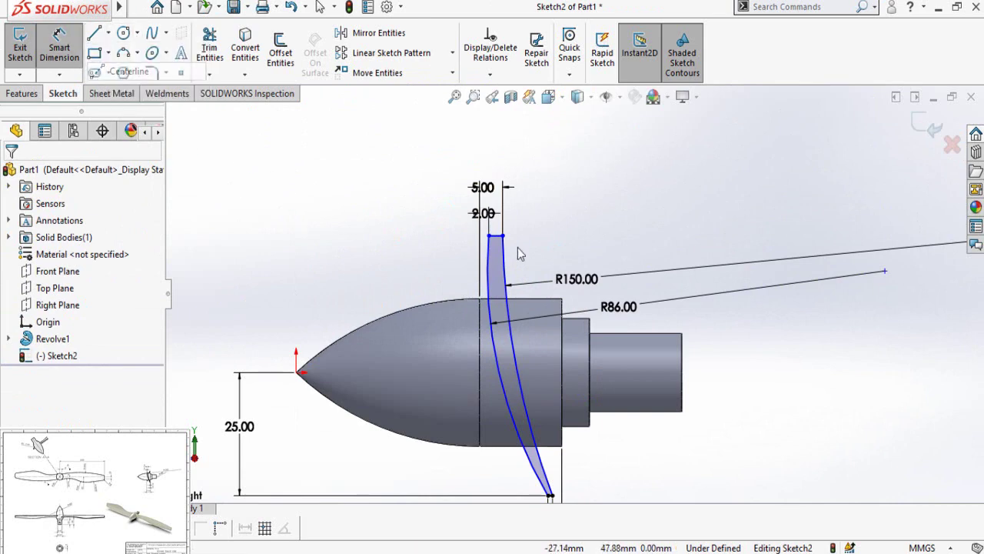
scroll(500, 223, "down", 2)
left_click(486, 265)
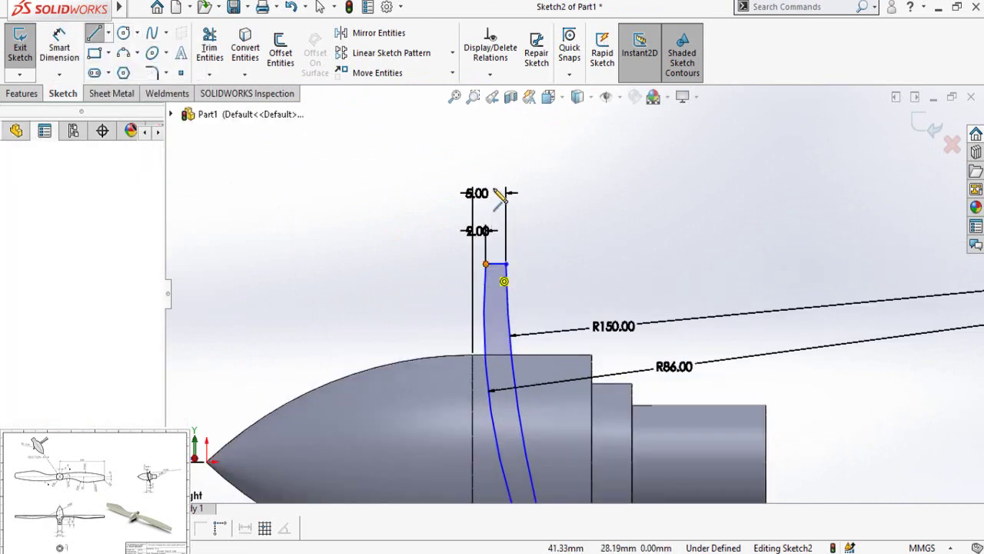
left_click(486, 152)
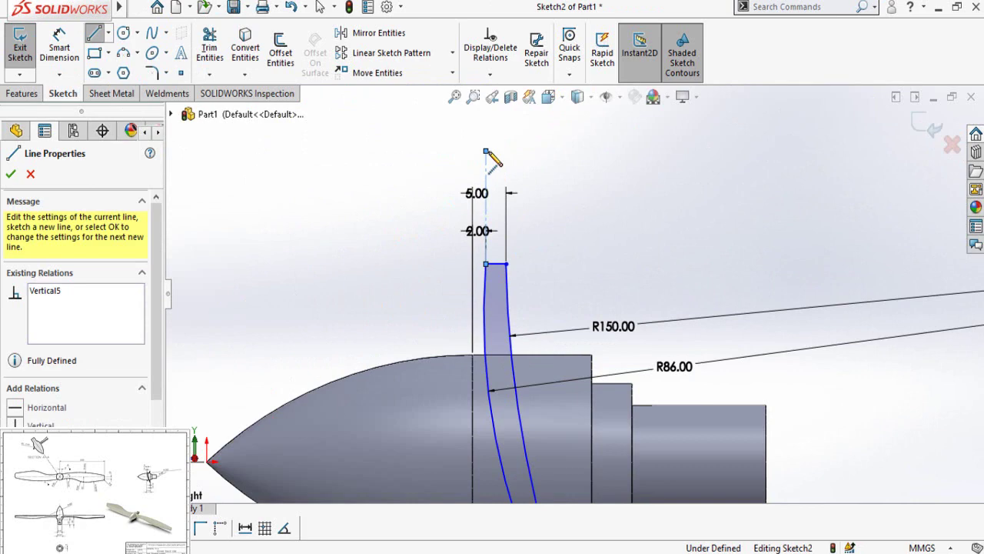
key("Escape")
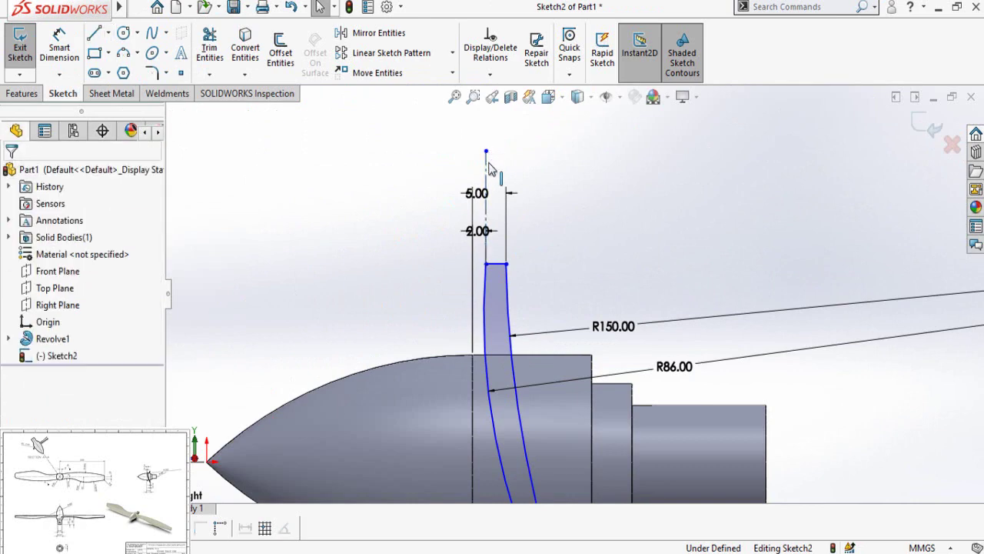
Add a tangent relation between the vertical centerline and the blade profile's R86 arc
left_click(487, 166)
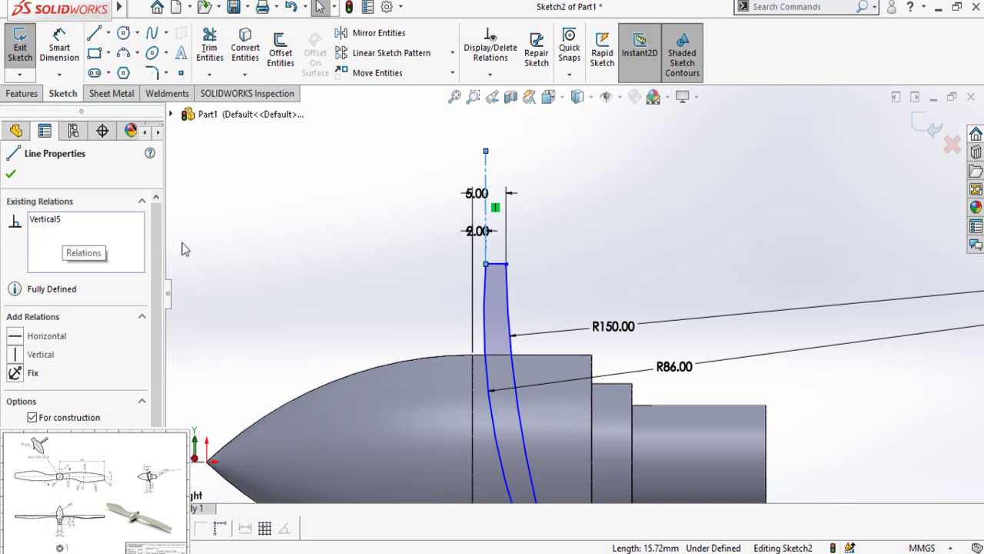
left_click(311, 229)
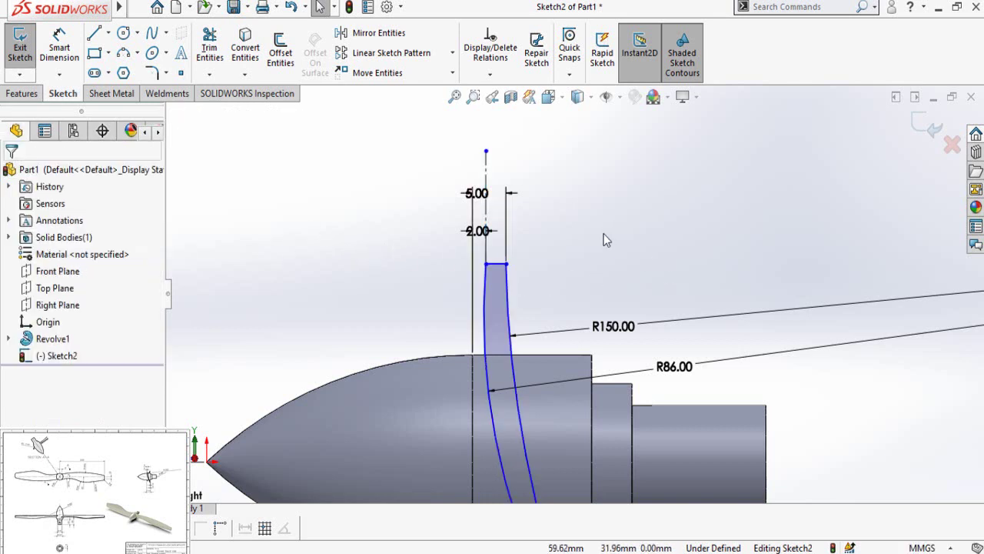
scroll(606, 240, "down", 2)
left_click(430, 159)
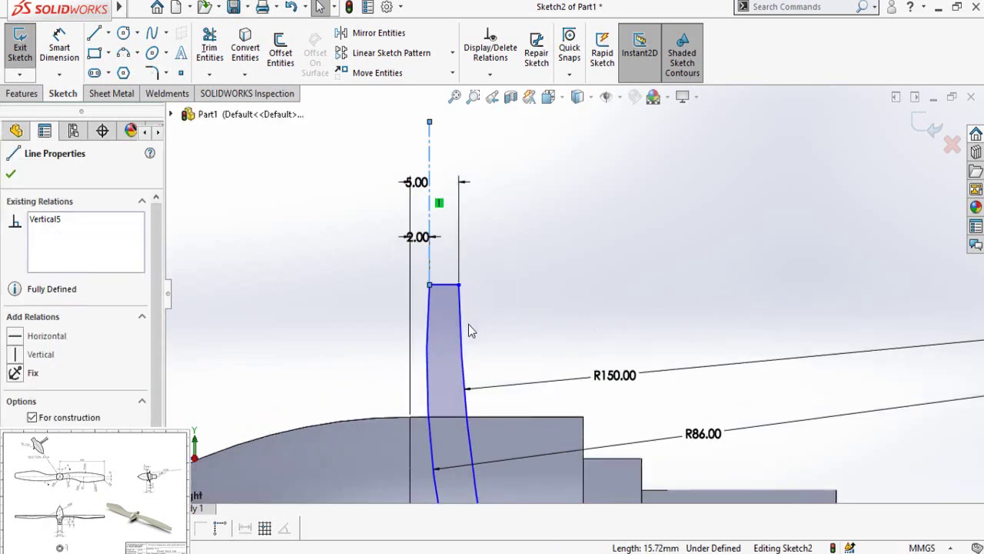
left_click(429, 336, "ctrl")
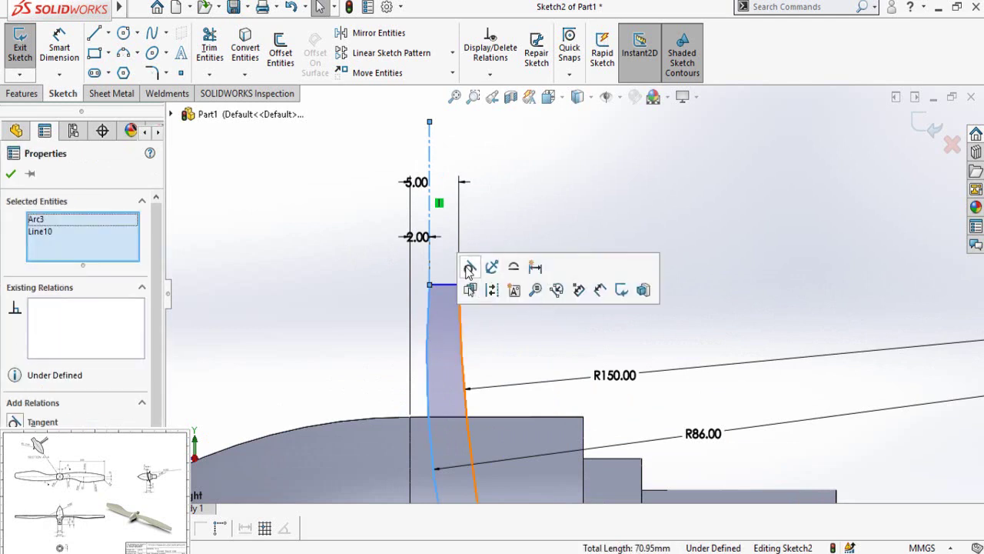
left_click(467, 271)
left_click(271, 268)
Extrude the blade side profile as a blind boss 200 mm deep, merged with the hub
scroll(284, 331, "up", 7)
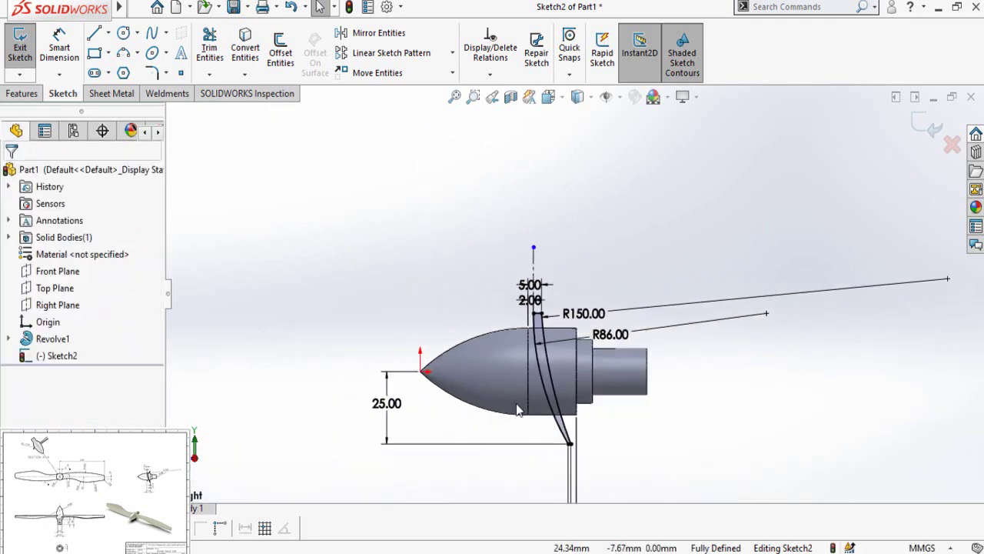
scroll(599, 404, "down", 2)
scroll(607, 392, "up", 2)
scroll(533, 314, "down", 2)
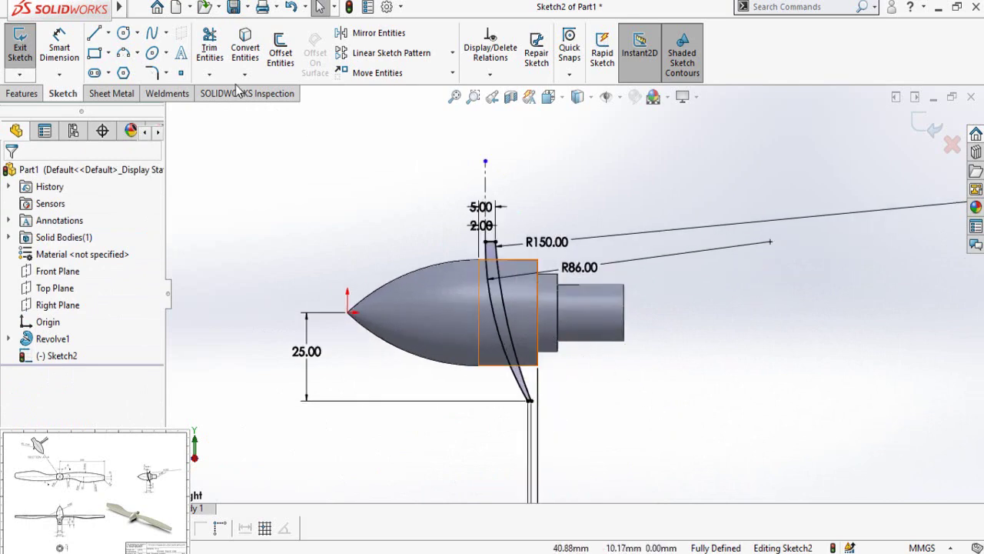
left_click(23, 93)
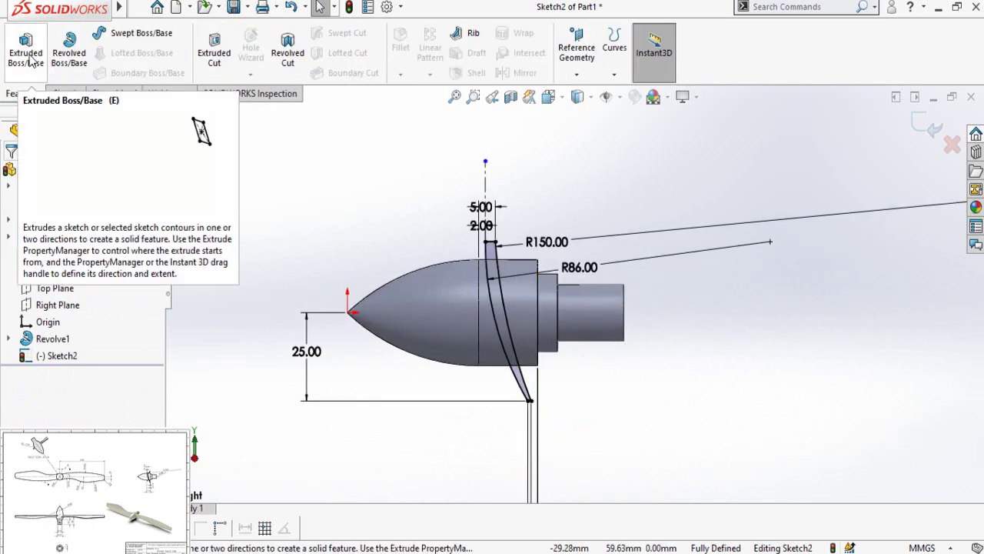
left_click(28, 56)
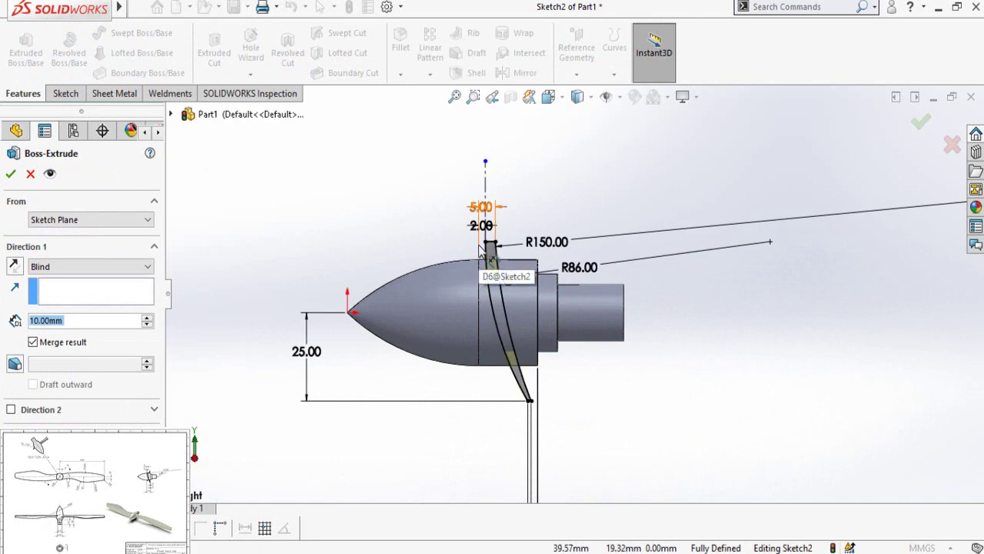
scroll(642, 285, "up", 2)
mouse_move(642, 284)
middle_mouse_down()
mouse_move(644, 230)
mouse_move(674, 270)
middle_mouse_up()
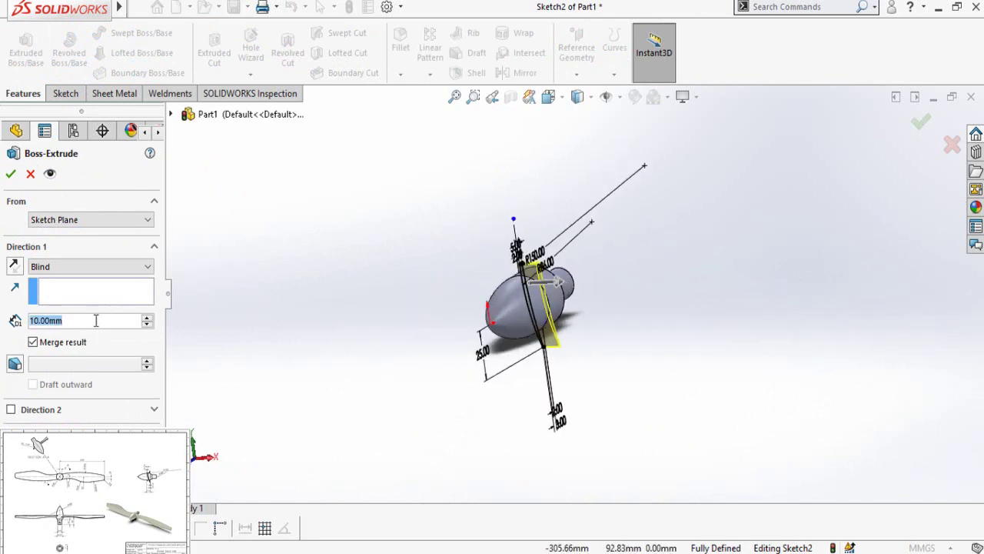
type("200")
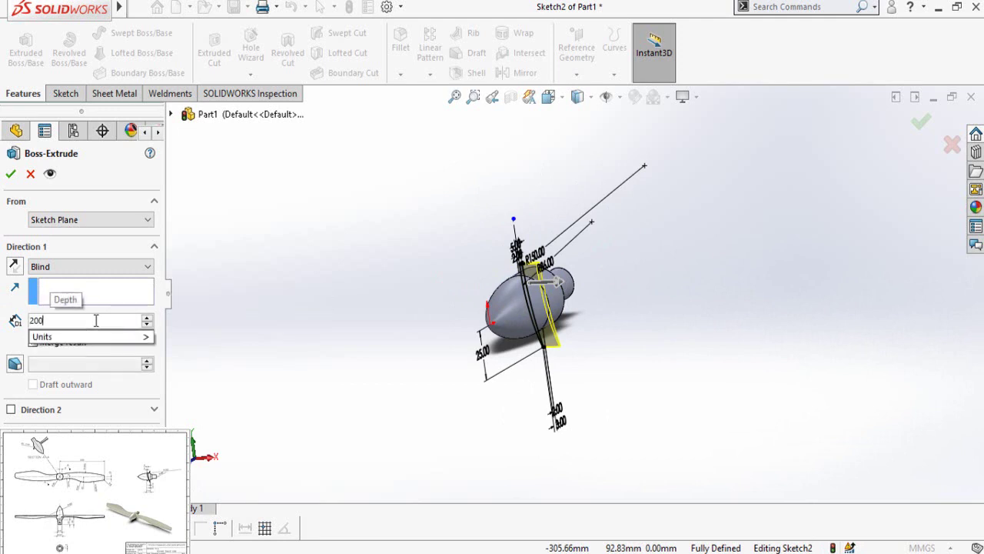
key("Return")
key("Return")
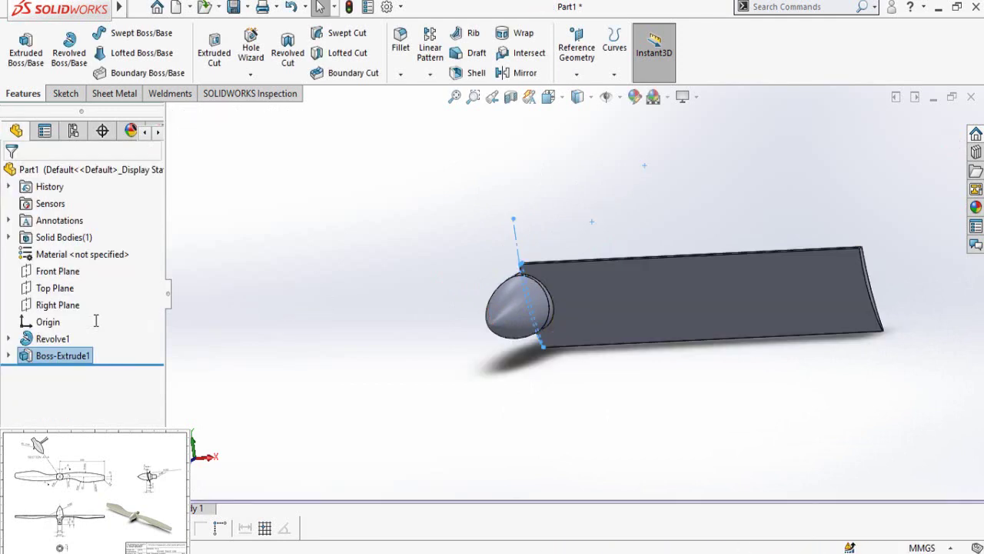
left_click(323, 324)
Start a new sketch on the Front Plane for the blade's outline
mouse_move(609, 378)
middle_mouse_down()
mouse_move(590, 399)
mouse_move(359, 398)
middle_mouse_up()
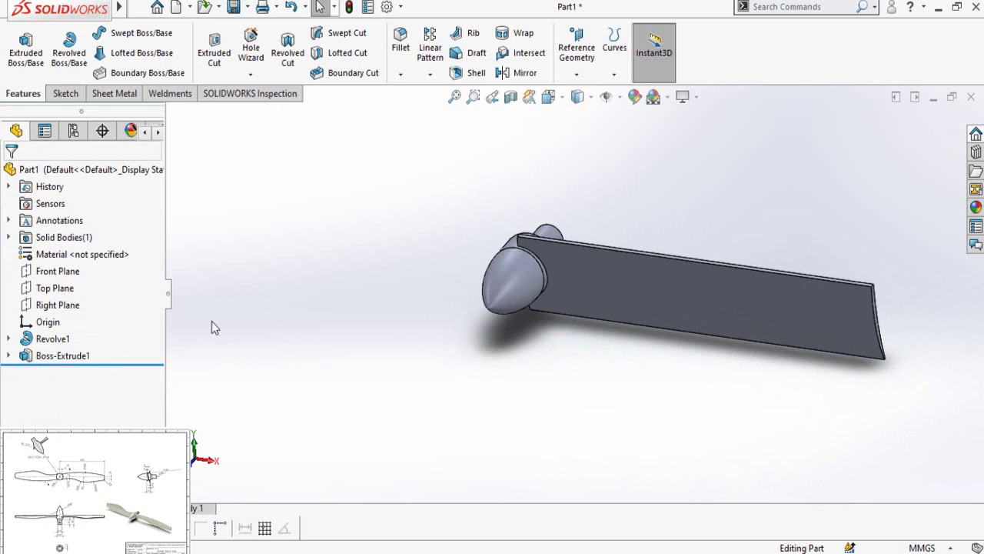
left_click(60, 276)
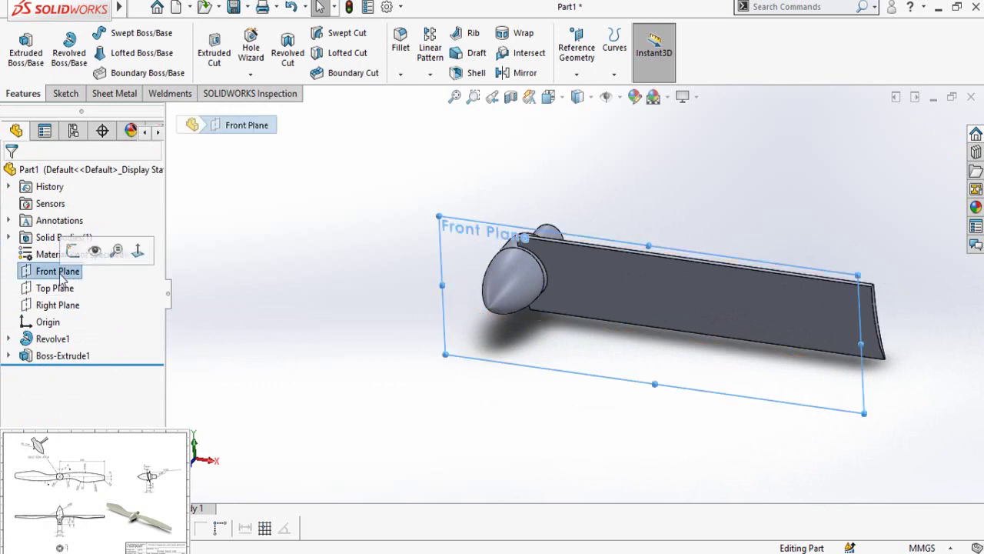
left_click(82, 251)
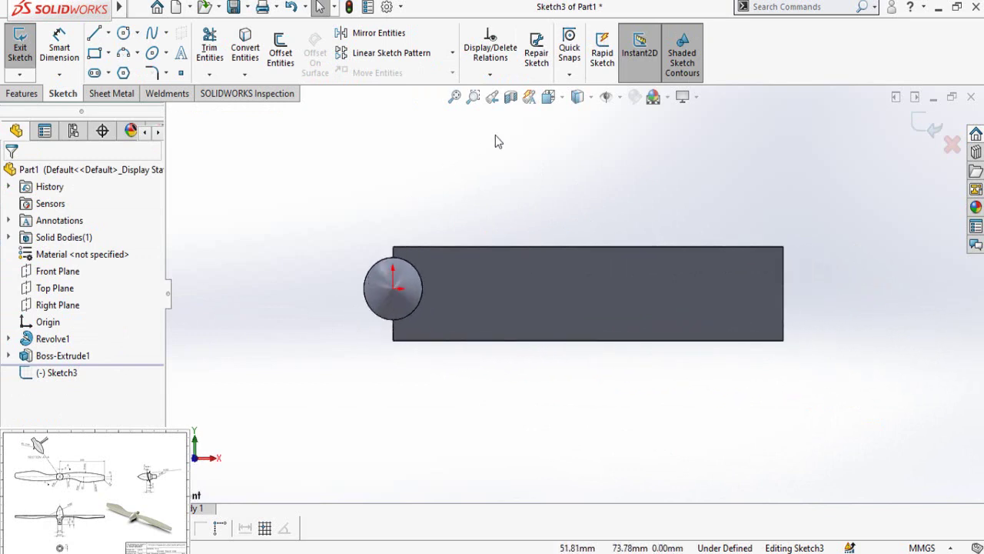
scroll(633, 159, "down", 1)
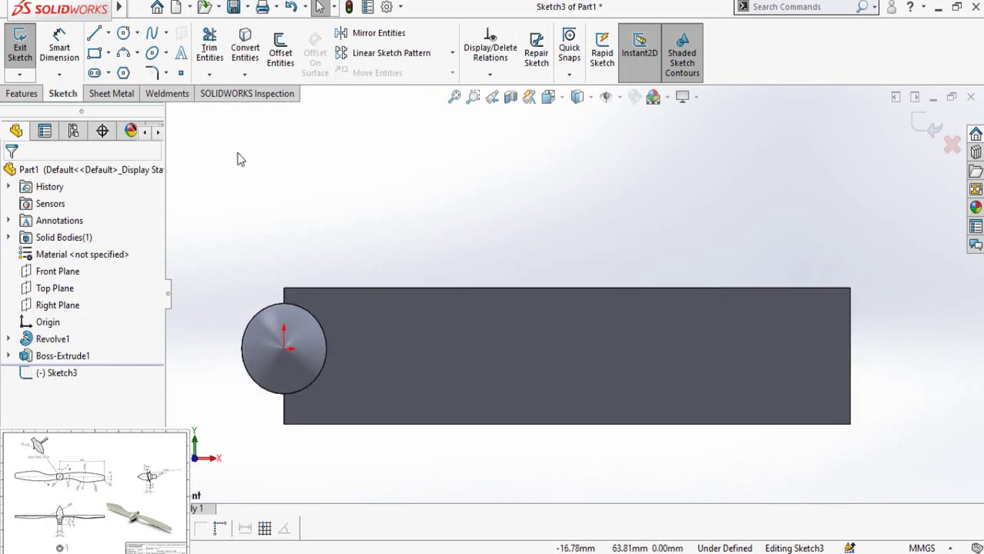
scroll(508, 267, "up", 2)
Draw a shallow three-point arc from the hub circle's upper part to the blade's tip edge, radius about 1180 mm
left_click(123, 52)
scroll(461, 302, "down", 3)
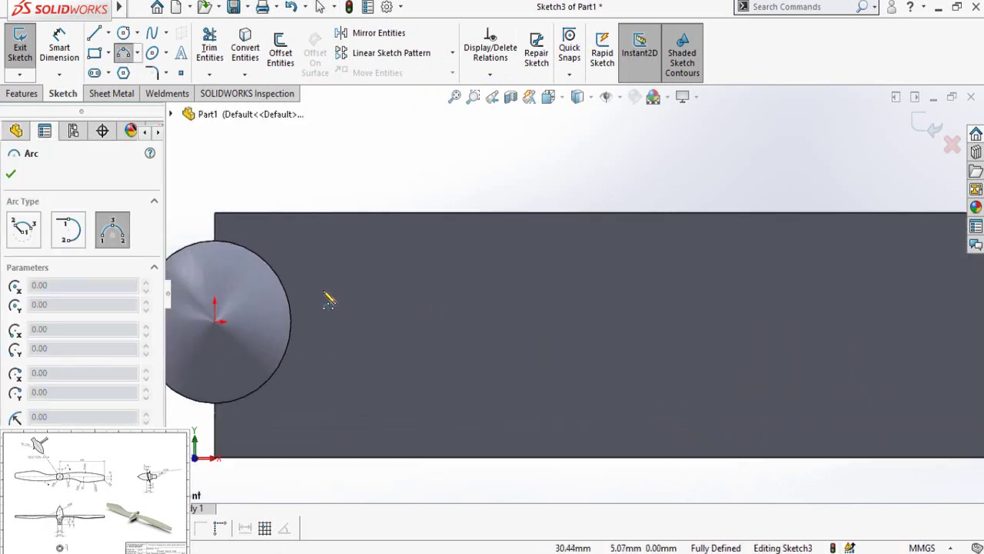
left_click(252, 262)
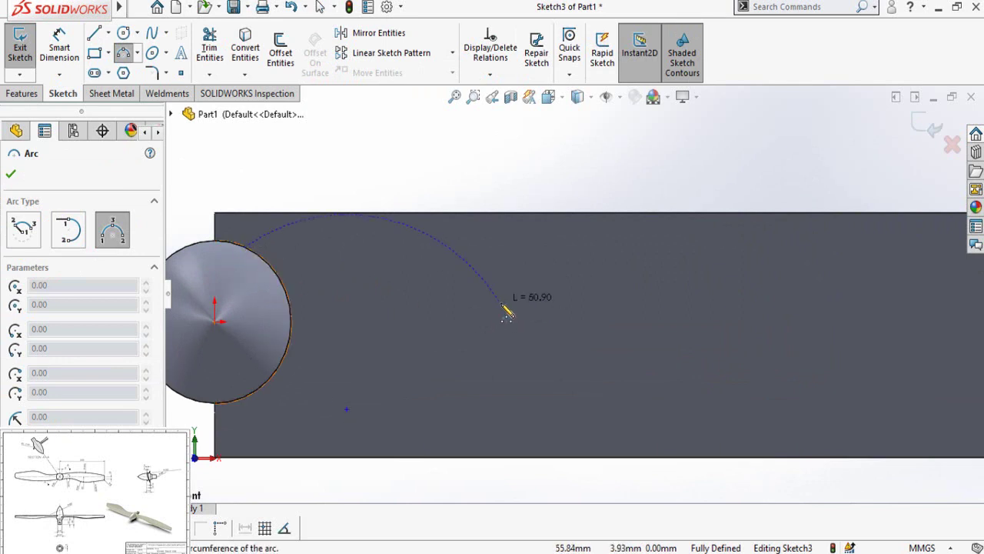
scroll(677, 299, "up", 2)
scroll(823, 292, "down", 3)
scroll(849, 347, "up", 1)
scroll(850, 346, "up", 1)
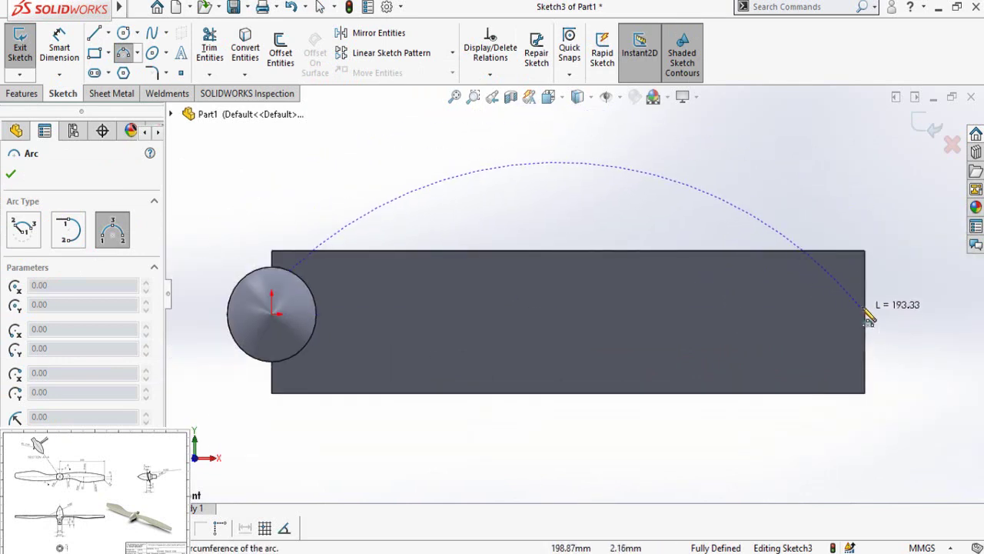
left_click(863, 288)
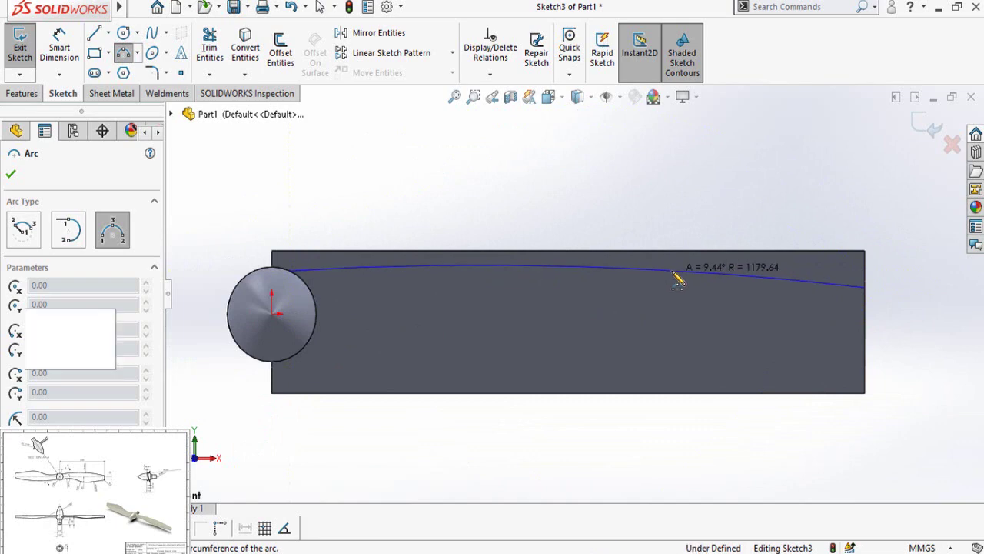
left_click(677, 273)
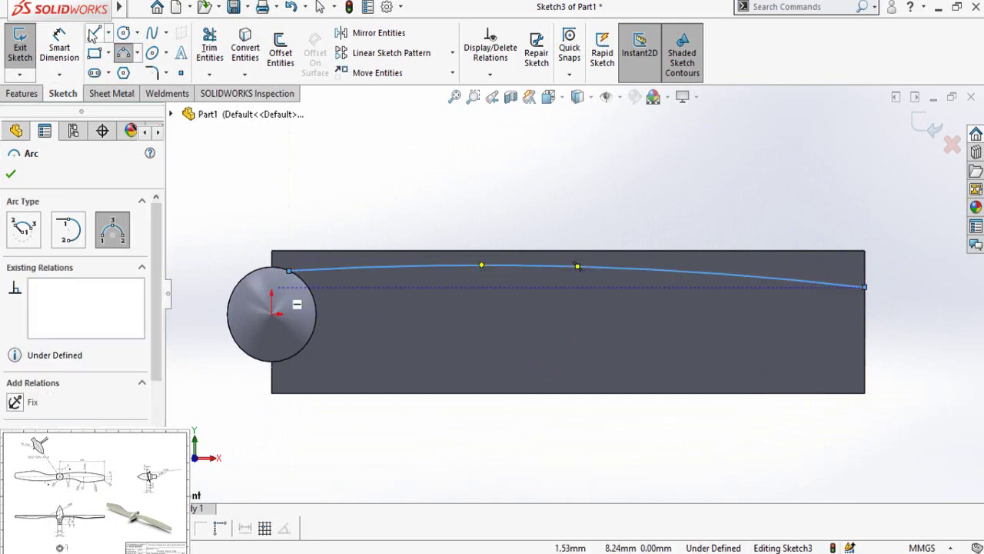
Draw a vertical line down along the blade's tip edge from the upper arc's outer endpoint
left_click(93, 35)
left_click(865, 287)
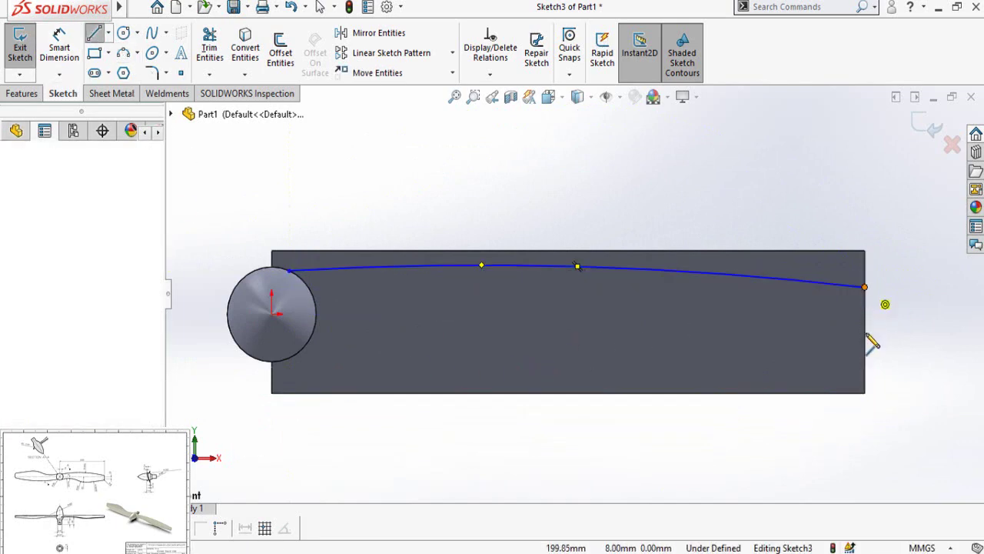
left_click(865, 350)
key("Escape")
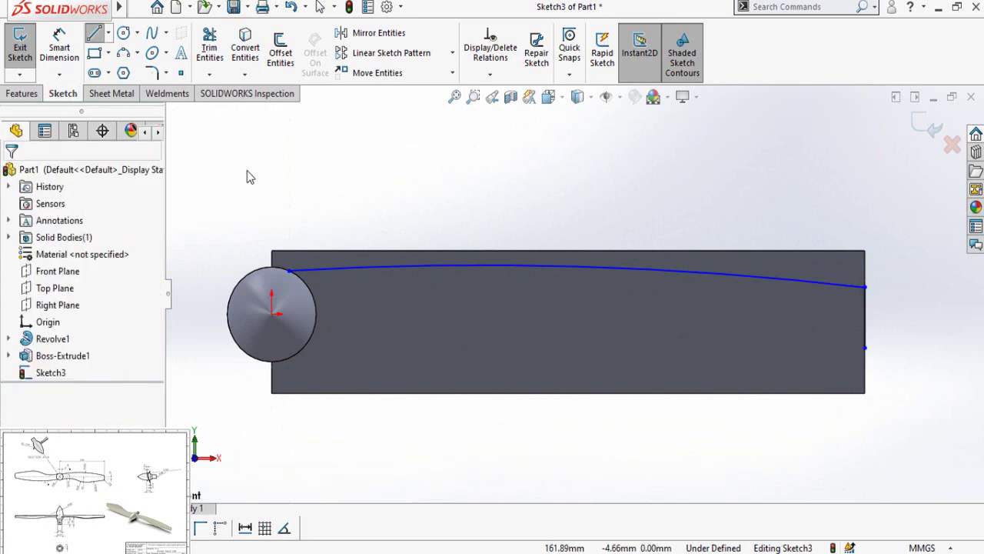
Draw an upward-bulging three-point arc from the hub circle's lower part toward the blade's lower edge, radius about 75 mm
left_click(123, 52)
scroll(439, 304, "down", 2)
scroll(419, 301, "down", 1)
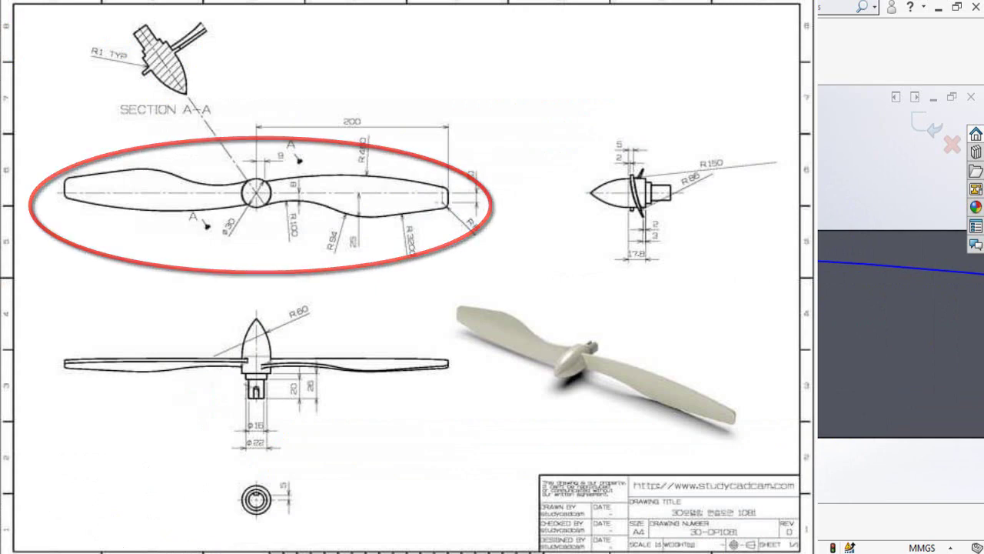
left_click(240, 386)
left_click(460, 423)
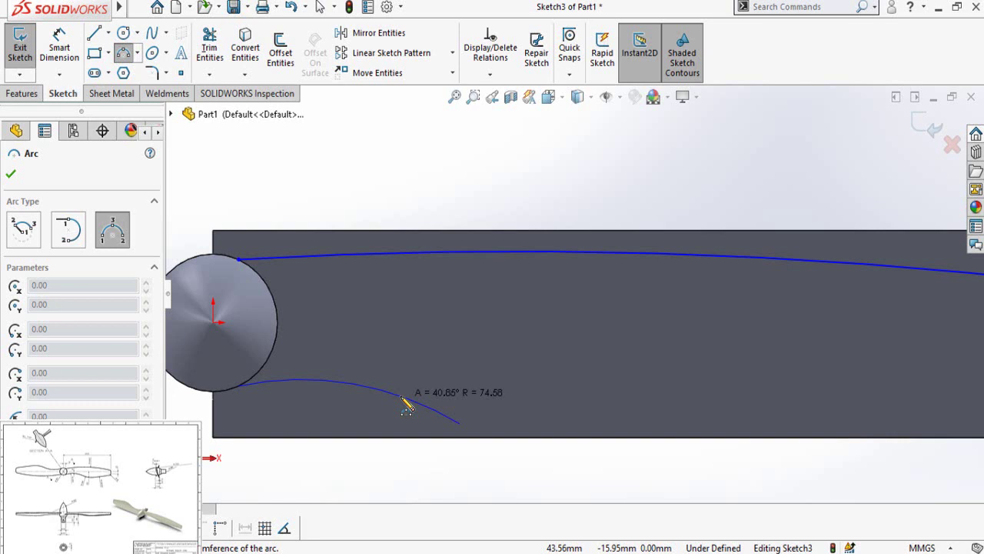
left_click(403, 401)
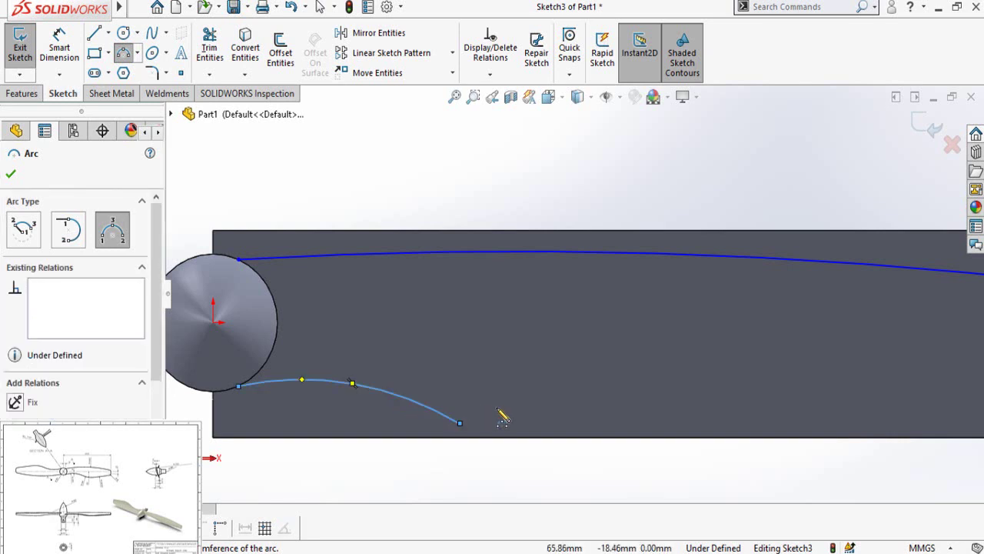
Continue the lower outline with a downward-bulging three-point arc spanning about 46 mm from the first lower arc's end
left_click(462, 424)
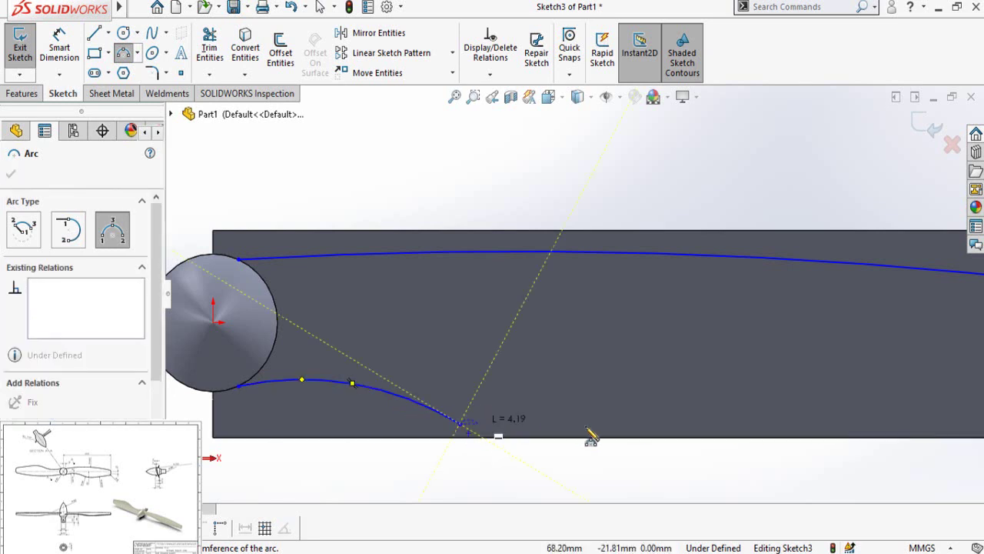
left_click(659, 420)
left_click(571, 436)
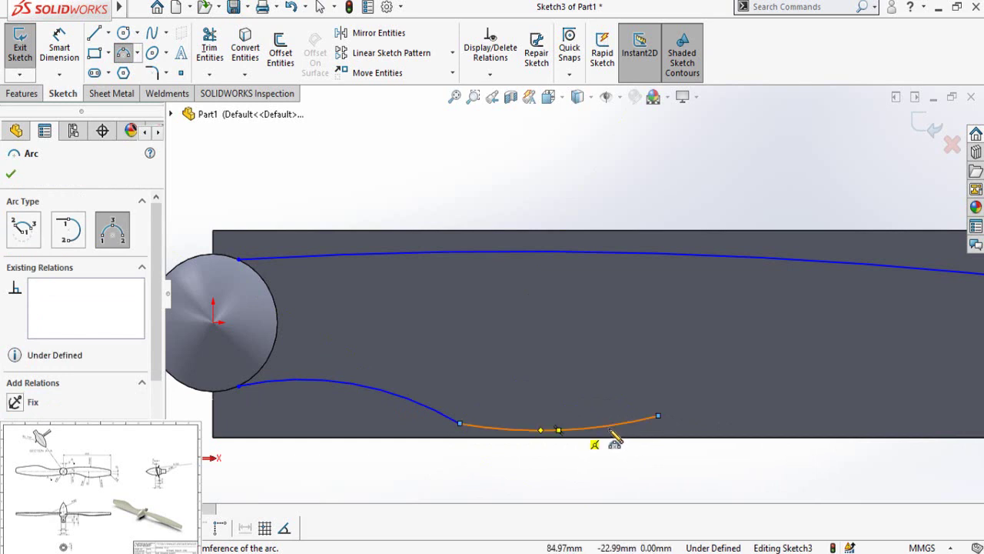
Close the lower outline with a nearly flat three-point arc spanning about 97 mm to the tip line's lower endpoint
left_click(659, 419)
scroll(808, 396, "up", 2)
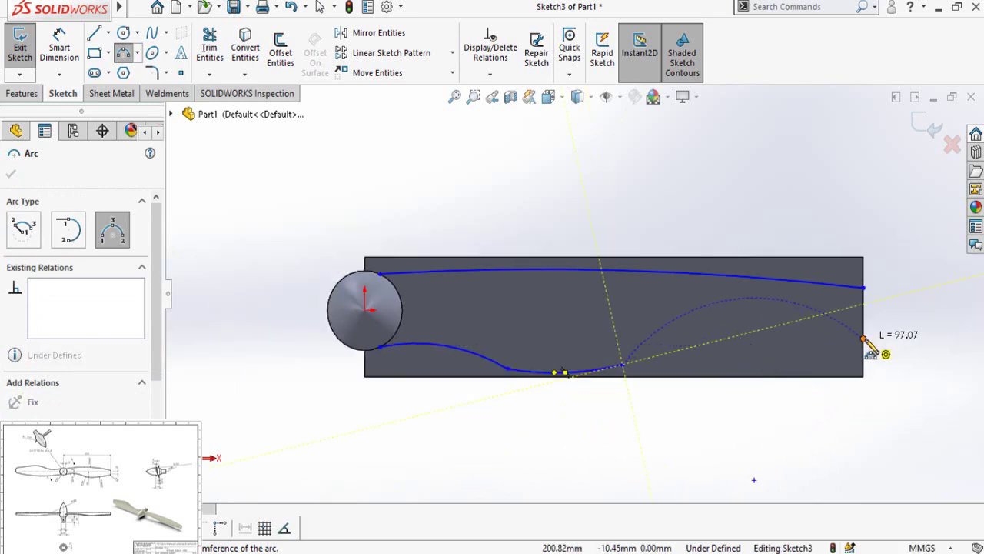
left_click(864, 338)
left_click(753, 356)
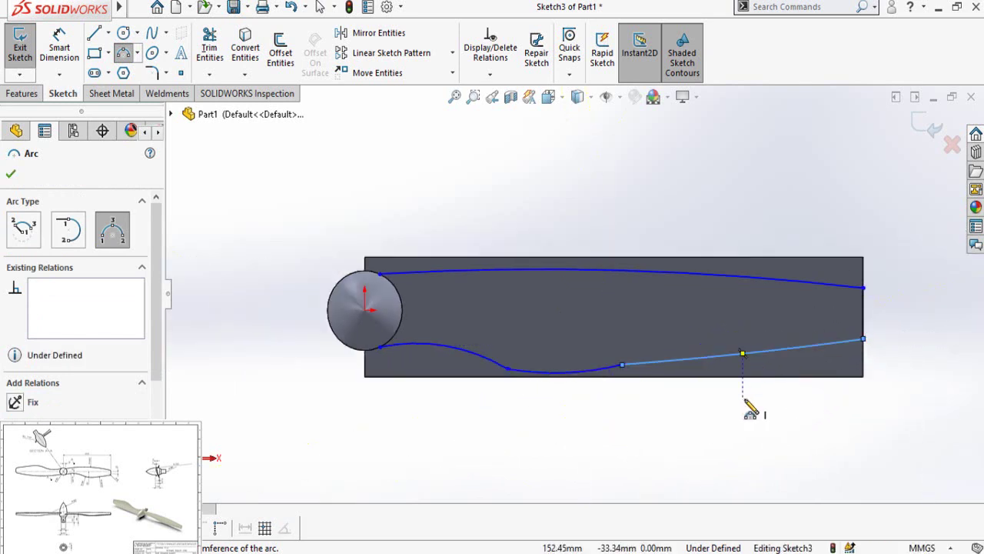
key("Escape")
left_click(646, 399)
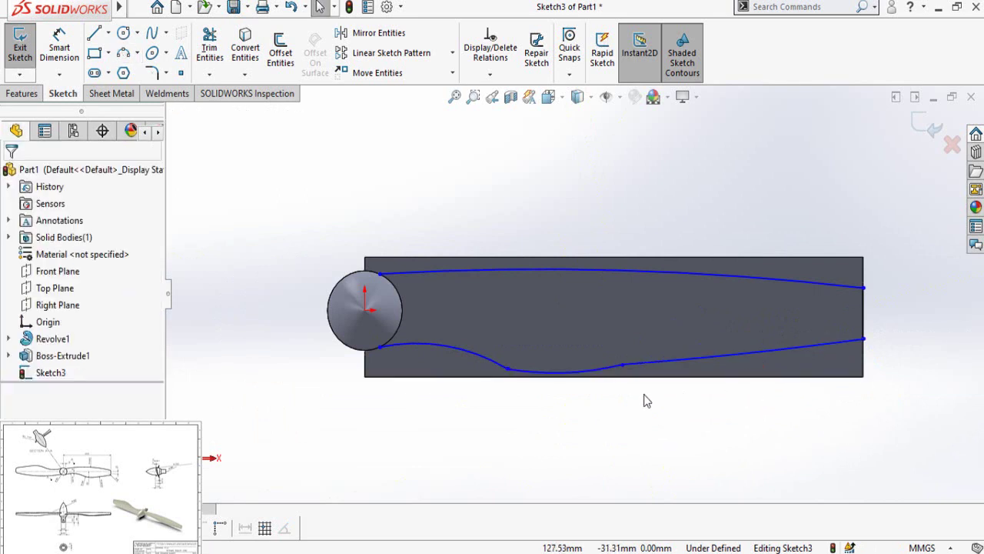
Align the hub-side endpoints of the upper and lower arcs with a vertical relation
scroll(394, 273, "down", 4)
left_click(364, 274)
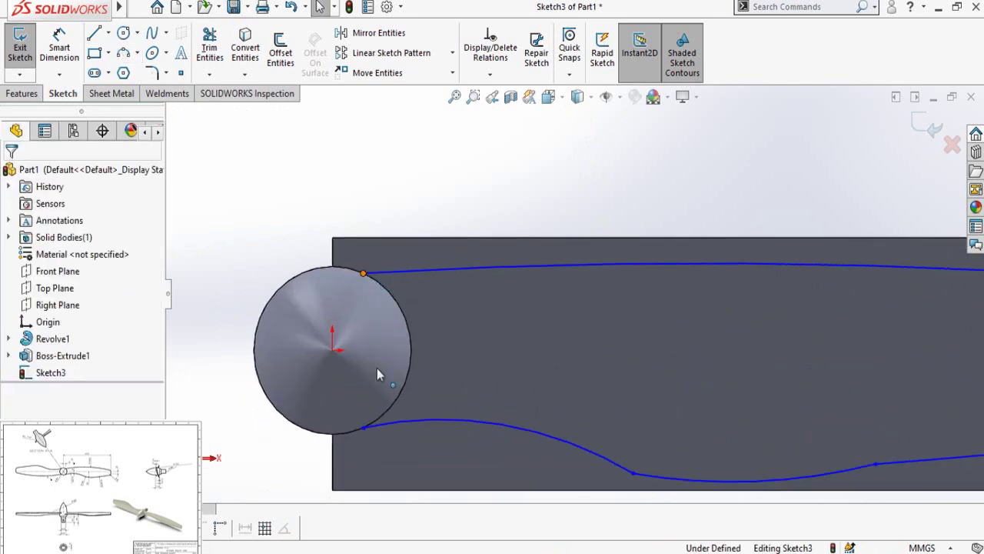
left_click(366, 429, "ctrl")
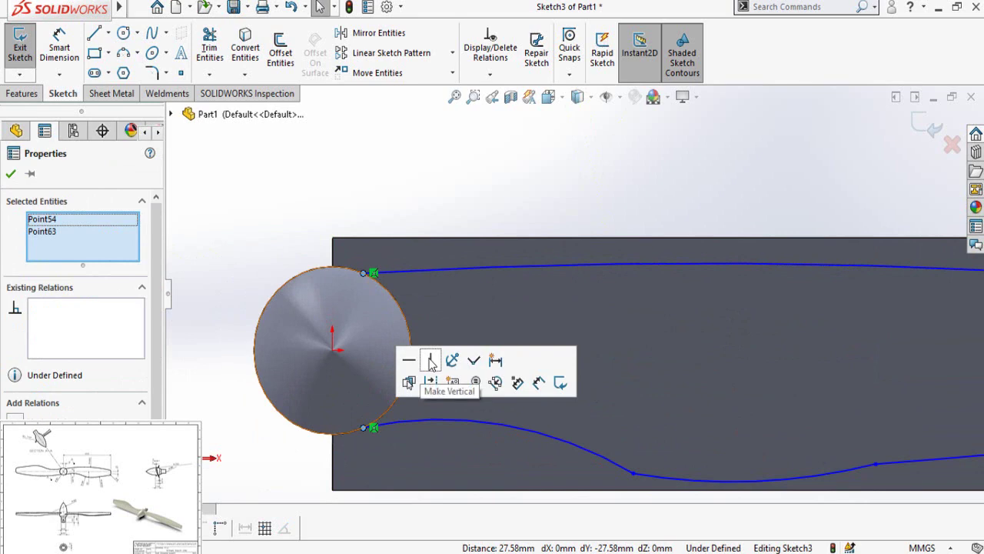
left_click(268, 446)
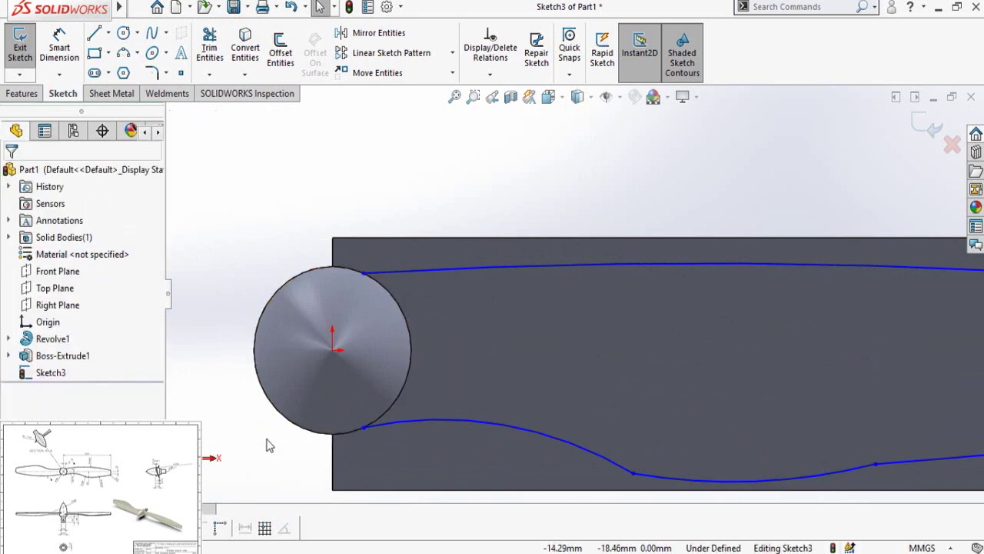
Dimension the horizontal distance from the origin to the upper arc's hub-side endpoint as 9 mm
left_click(334, 351)
left_click(365, 275)
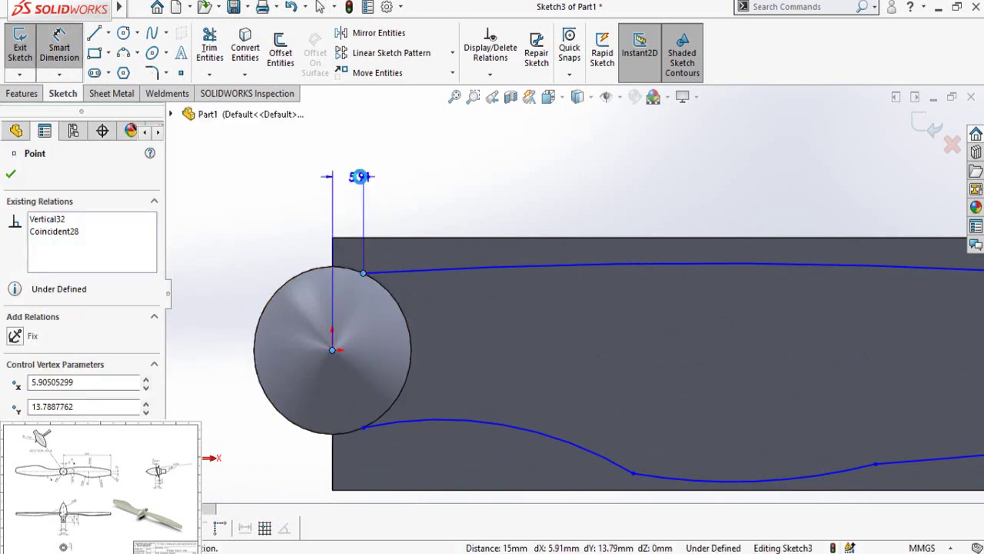
left_click(360, 176)
type("9")
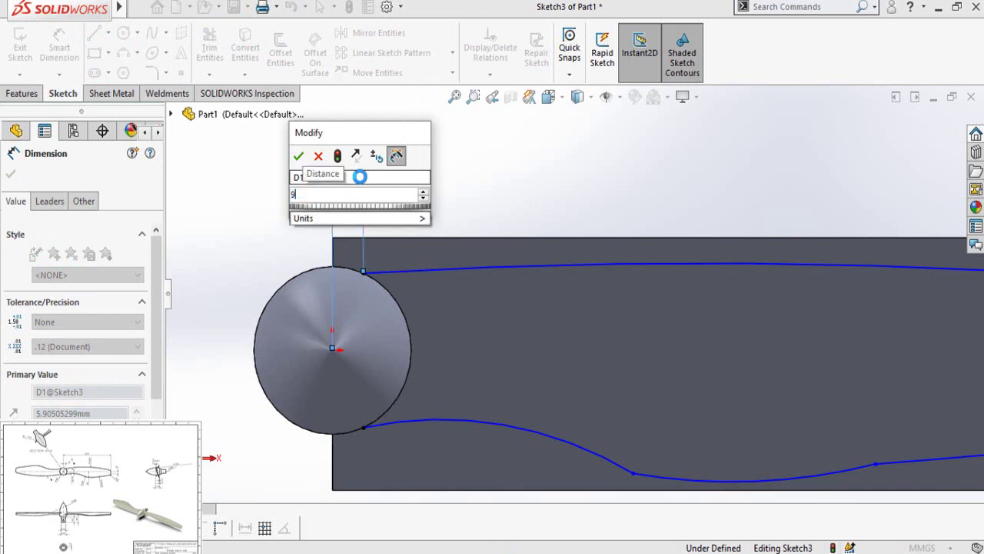
key("Return")
scroll(639, 382, "down", 3)
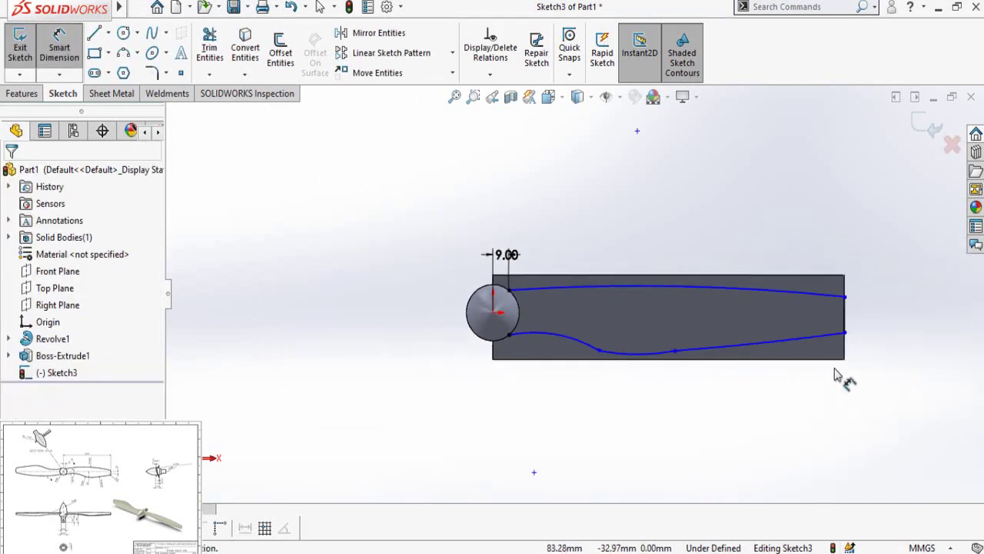
Round both corners of the blade outline's tip with 6 mm sketch fillets
scroll(835, 339, "up", 3)
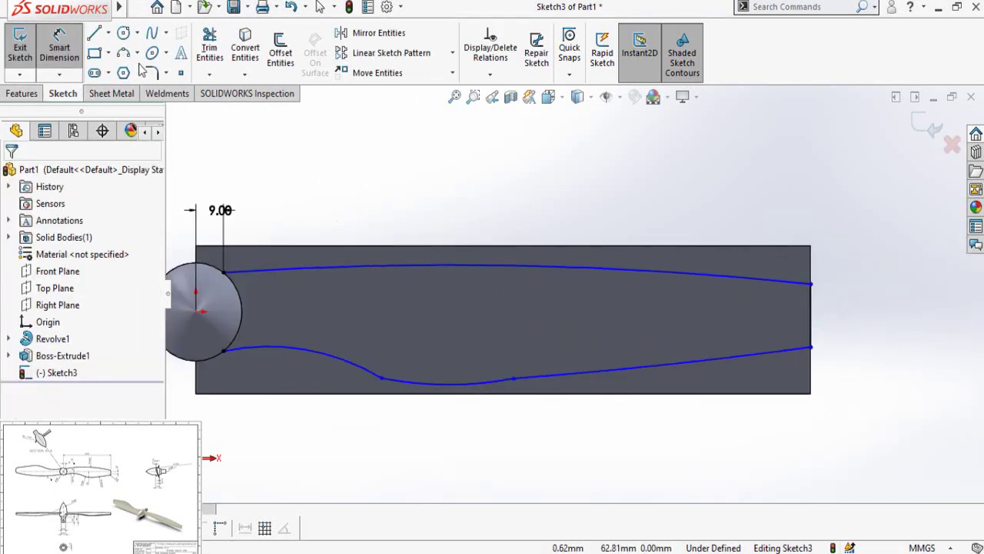
left_click(152, 73)
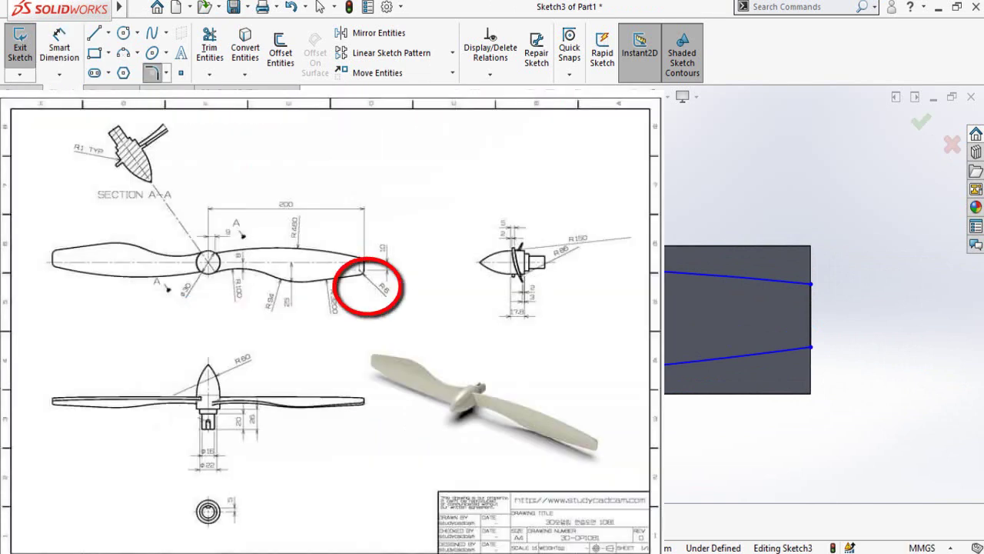
left_click(810, 346)
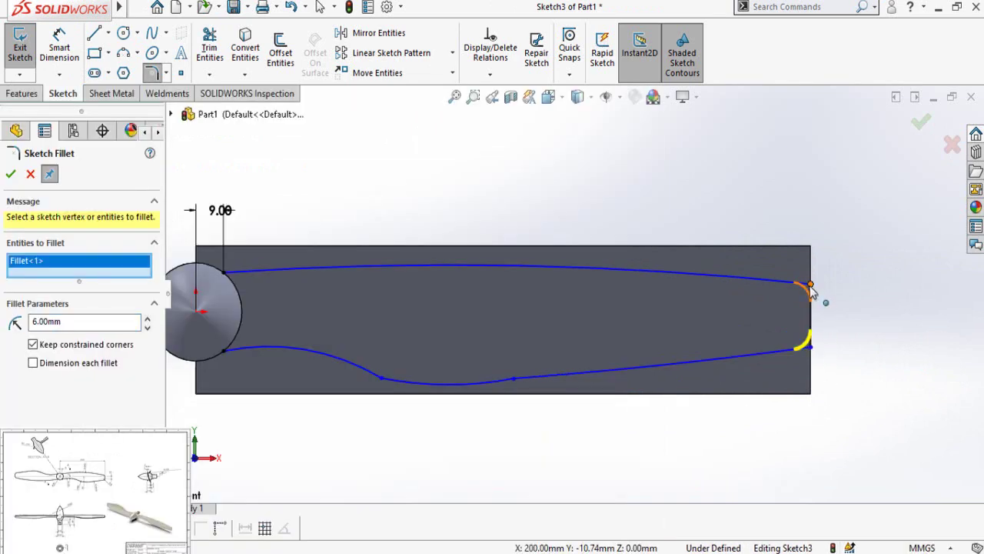
left_click(811, 287)
left_click(11, 175)
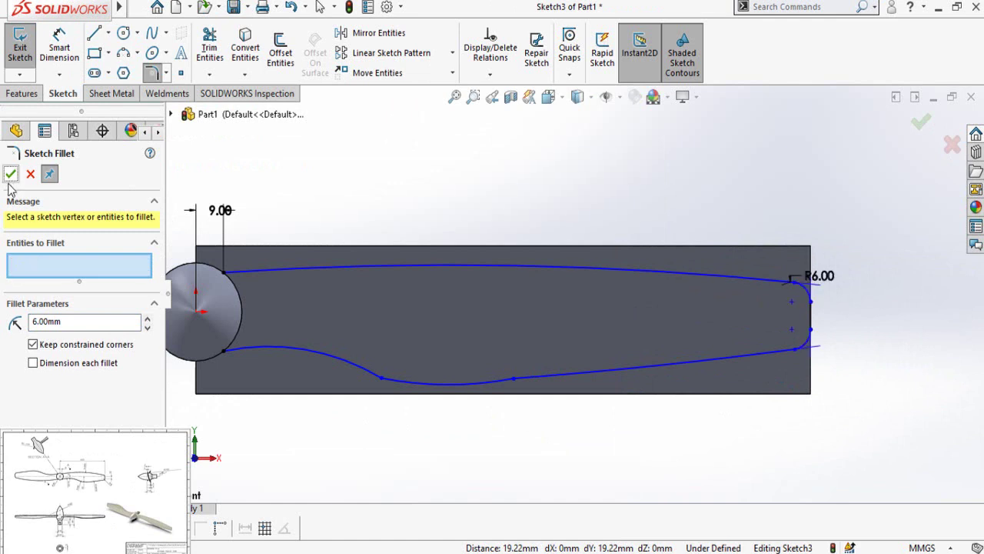
left_click(11, 176)
Make the middle lower arc tangent to the extruded blade's lower edge
scroll(817, 384, "up", 1)
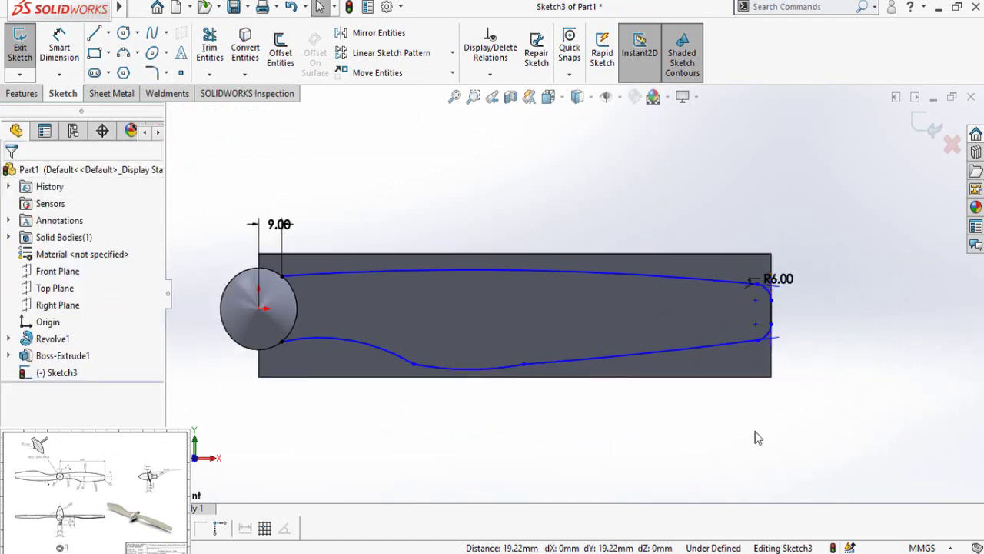
left_click(549, 417)
scroll(543, 413, "up", 1)
scroll(379, 332, "down", 2)
scroll(566, 345, "down", 1)
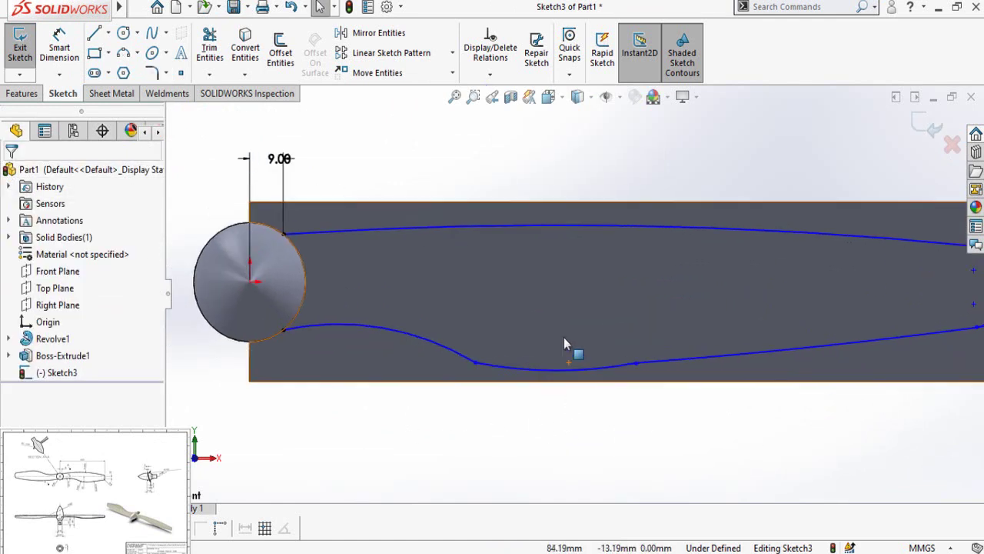
left_click(578, 375)
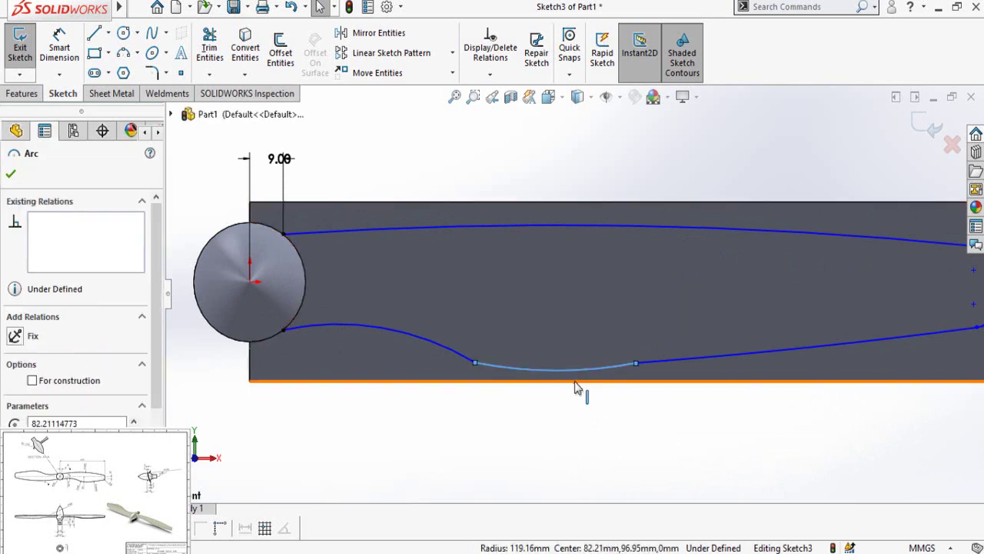
left_click(575, 382, "ctrl")
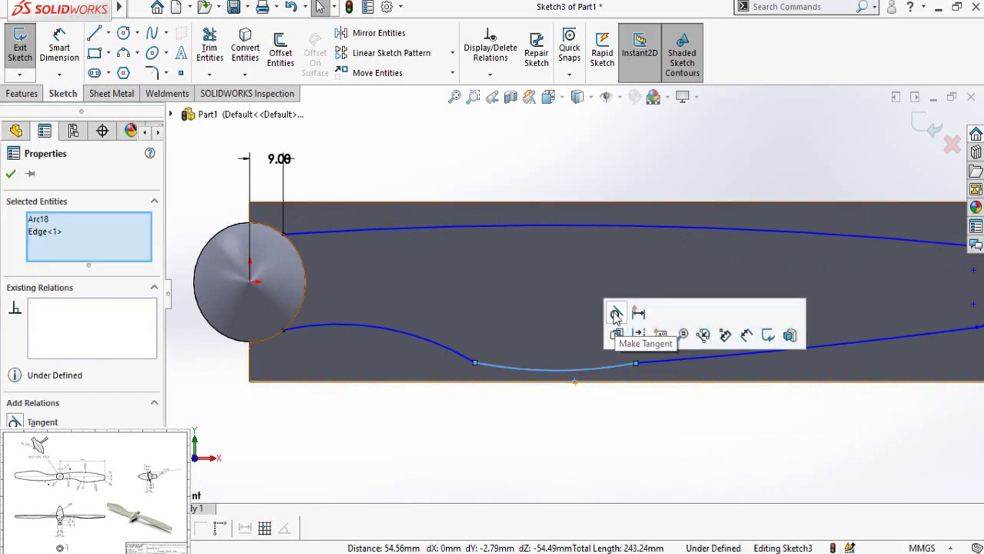
left_click(617, 334)
left_click(610, 444)
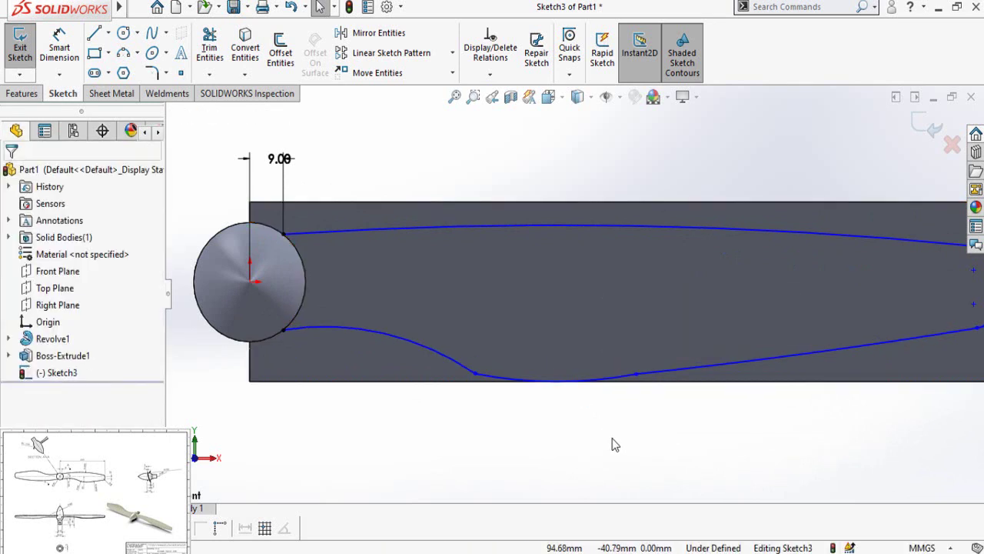
Make the hub-side lower arc tangent to the middle lower arc
left_click(327, 330)
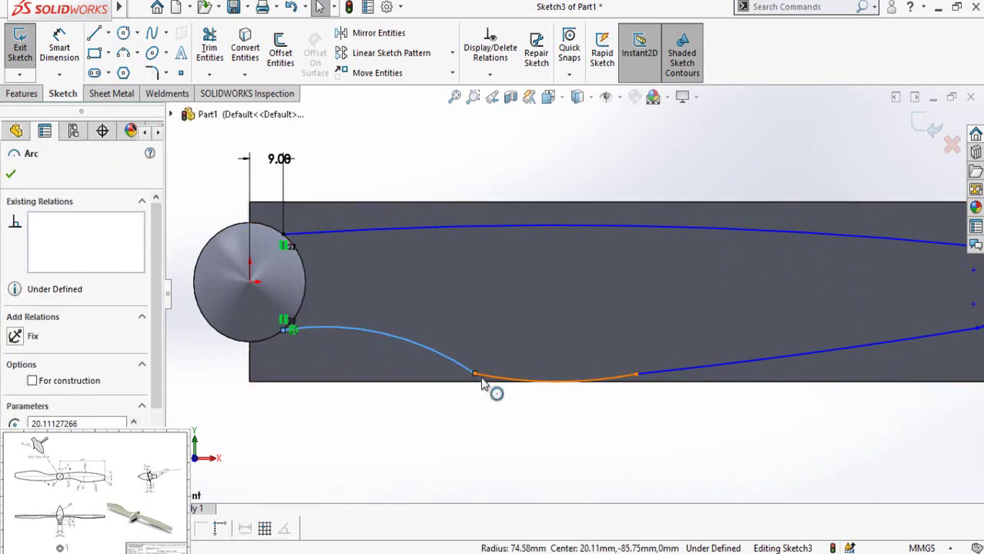
left_click(482, 380, "ctrl")
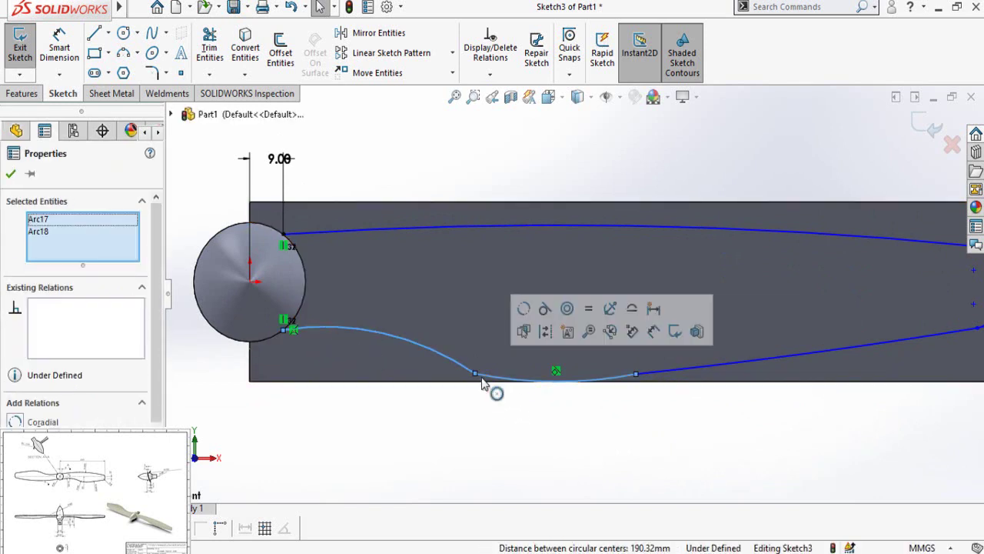
left_click(544, 310)
left_click(530, 484)
Make the long tip-side lower arc tangent to the middle lower arc
scroll(630, 485, "up", 3)
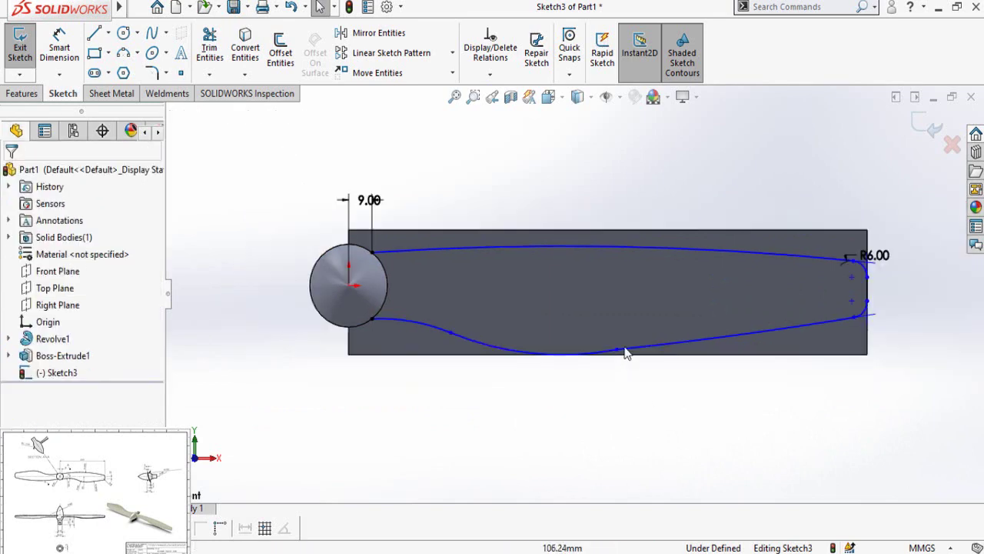
scroll(652, 367, "down", 3)
left_click(656, 356)
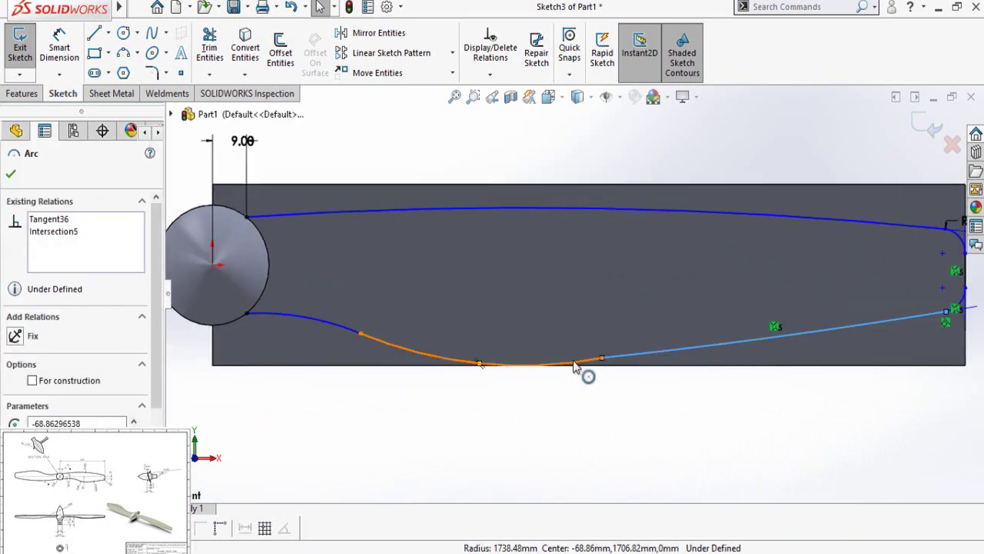
left_click(576, 362, "ctrl")
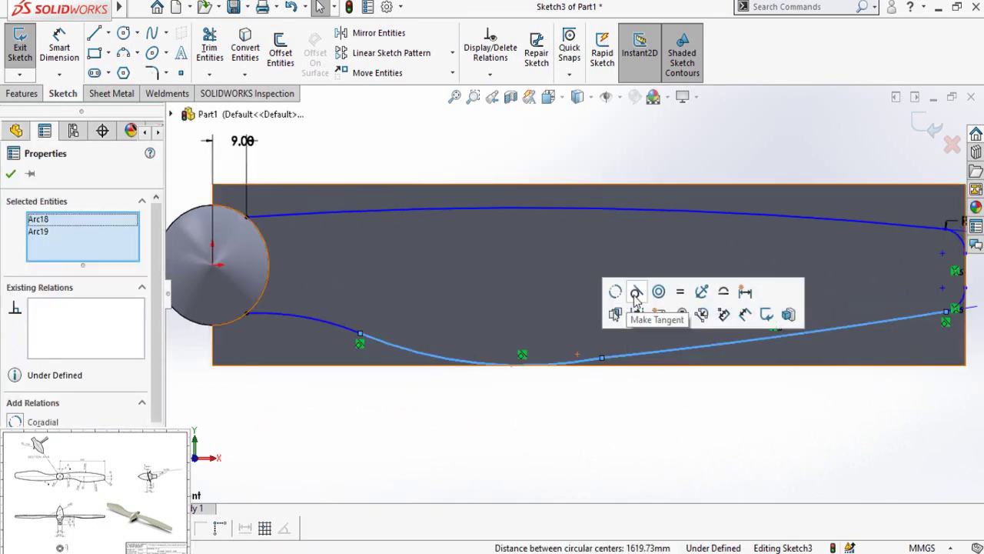
left_click(635, 300)
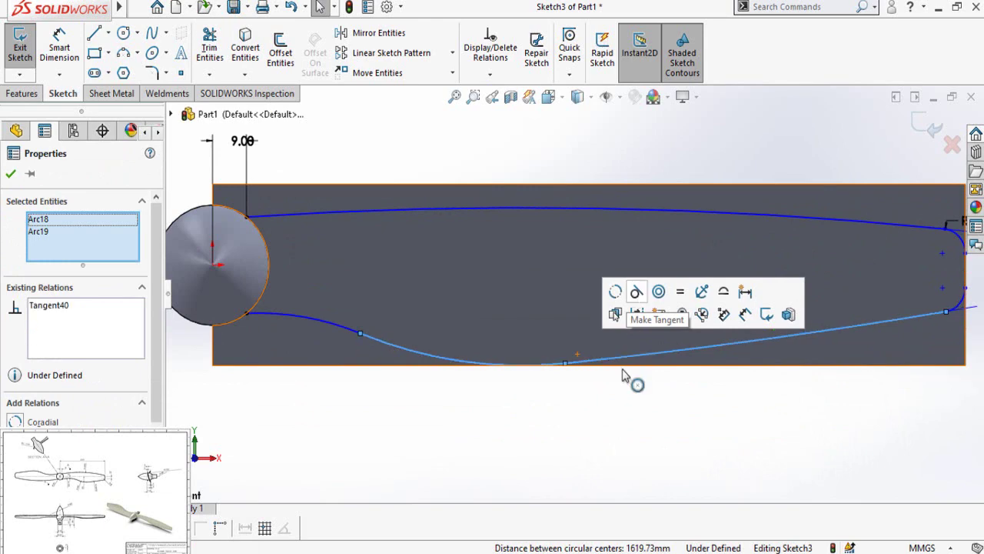
left_click(648, 448)
Align the upper tip fillet's centre with the origin using a horizontal relation
scroll(652, 451, "up", 3)
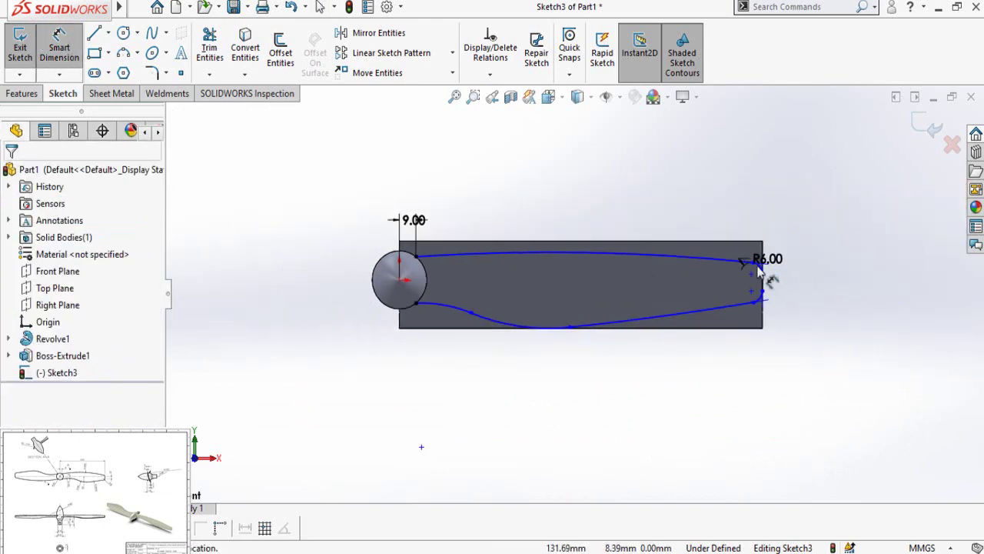
scroll(761, 277, "down", 4)
scroll(704, 384, "up", 3)
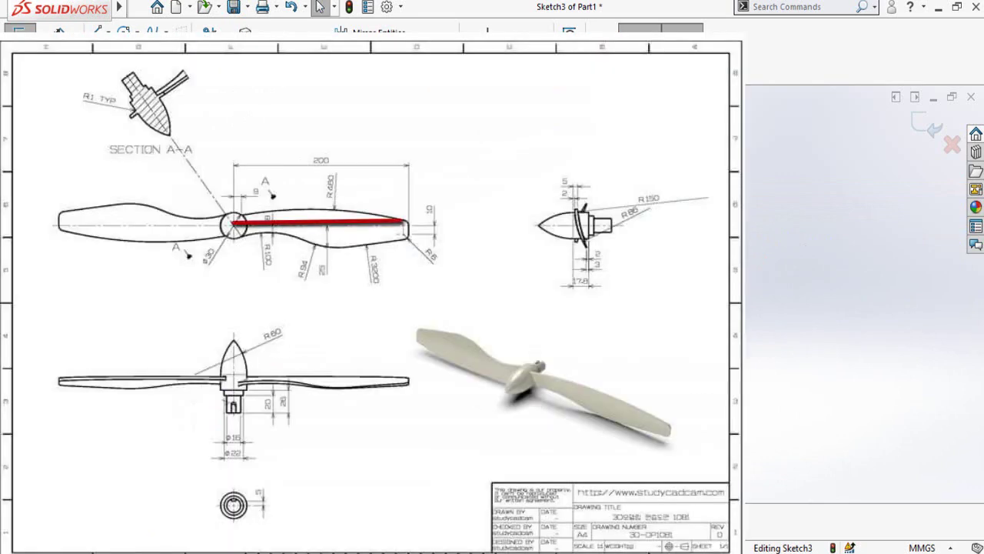
left_click(216, 301)
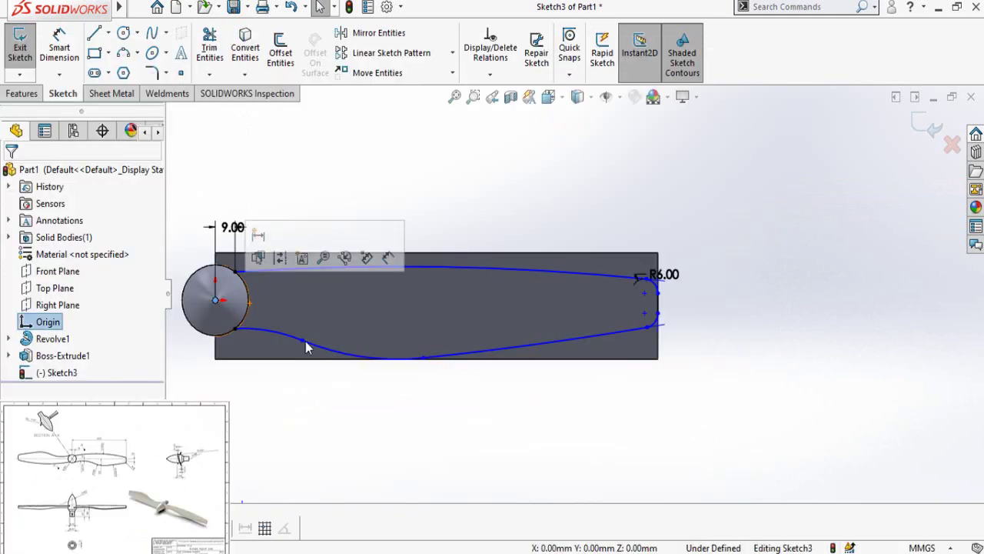
left_click(644, 296, "ctrl")
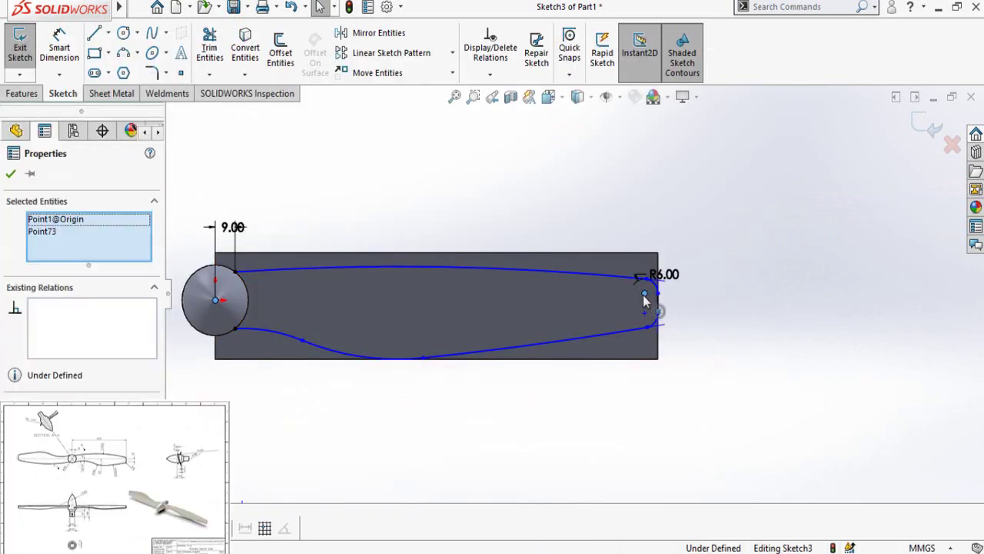
left_click(690, 231)
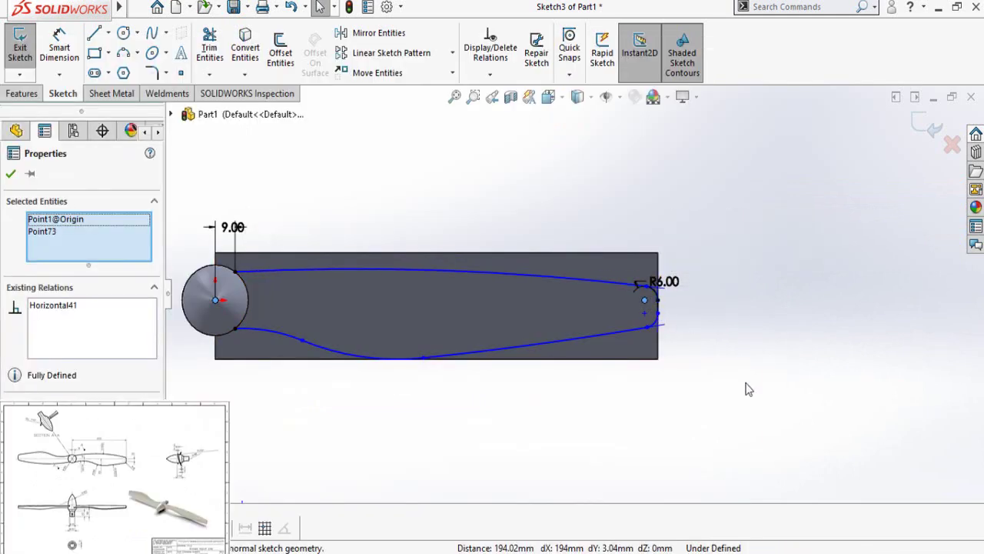
left_click(744, 390)
Dimension the upper outline arc with a radius of 450 mm
scroll(684, 415, "up", 1)
right_click_drag(671, 369, 645, 279)
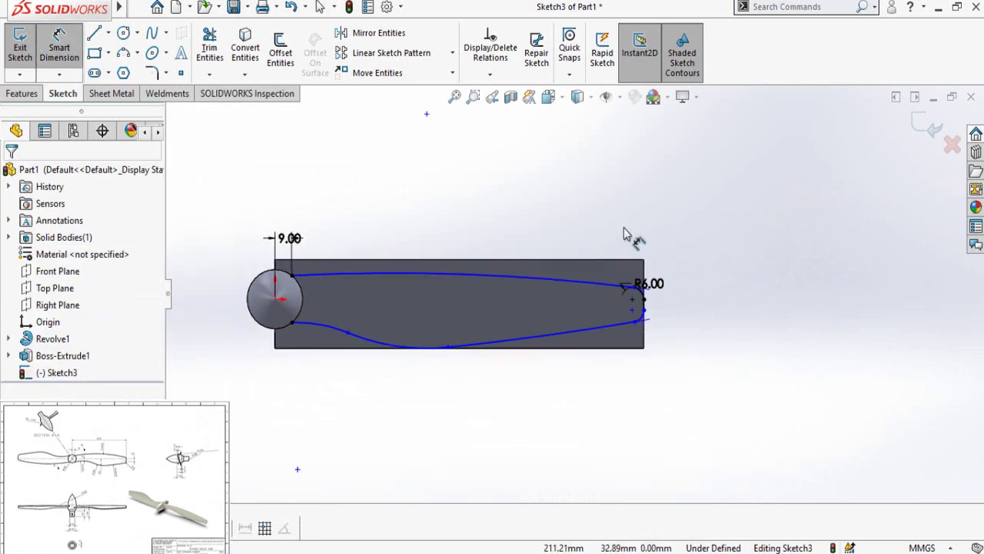
left_click(472, 274)
left_click(520, 183)
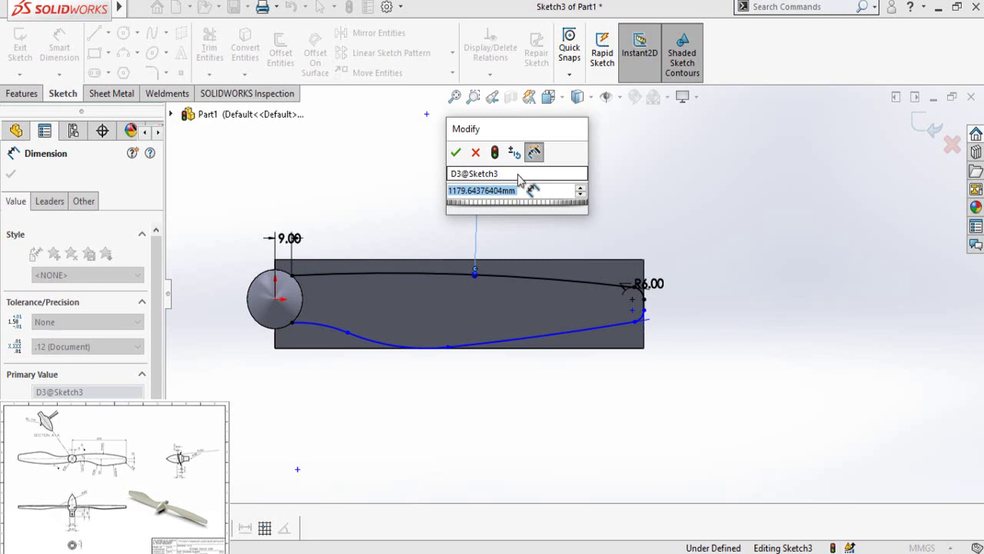
left_click(519, 174)
key("Return")
left_click(530, 184)
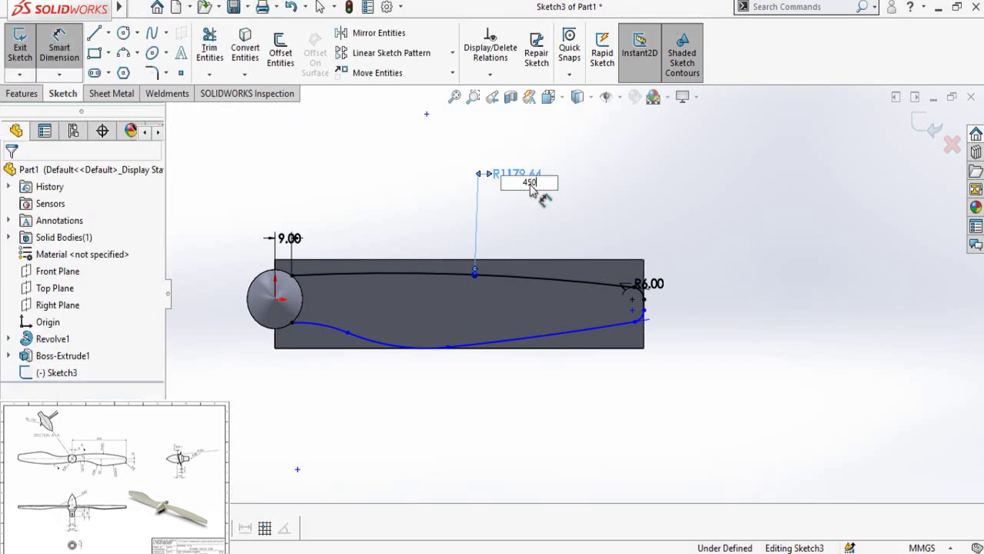
key("Return")
Dimension the vertical distance between the two tip fillet centres as 10 mm
scroll(646, 336, "down", 2)
left_click(627, 283)
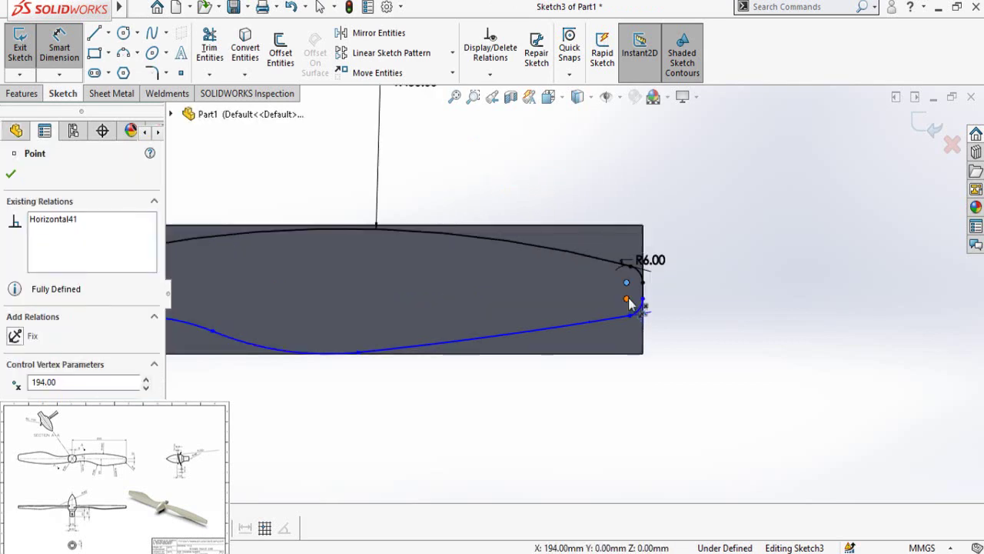
left_click(627, 282)
left_click(708, 237)
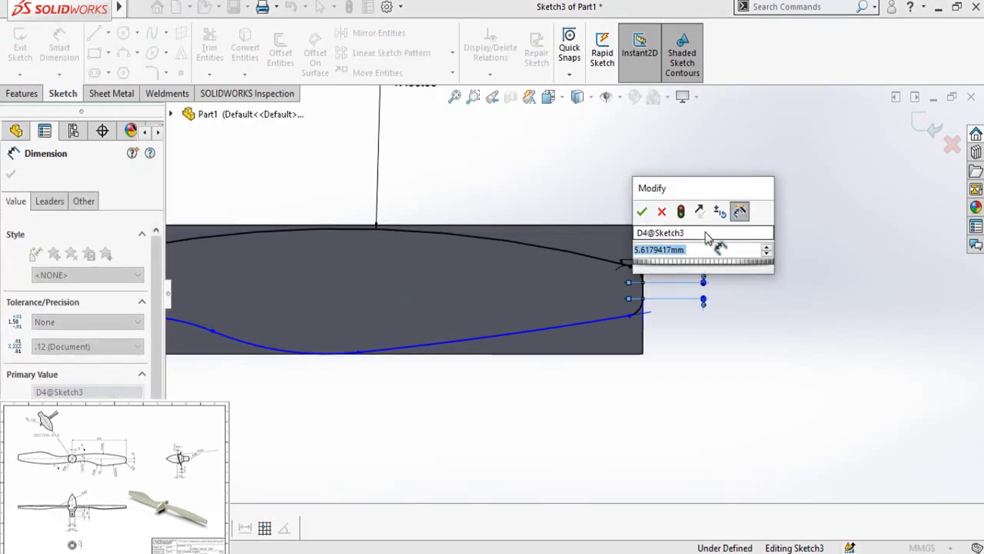
type("10")
key("Return")
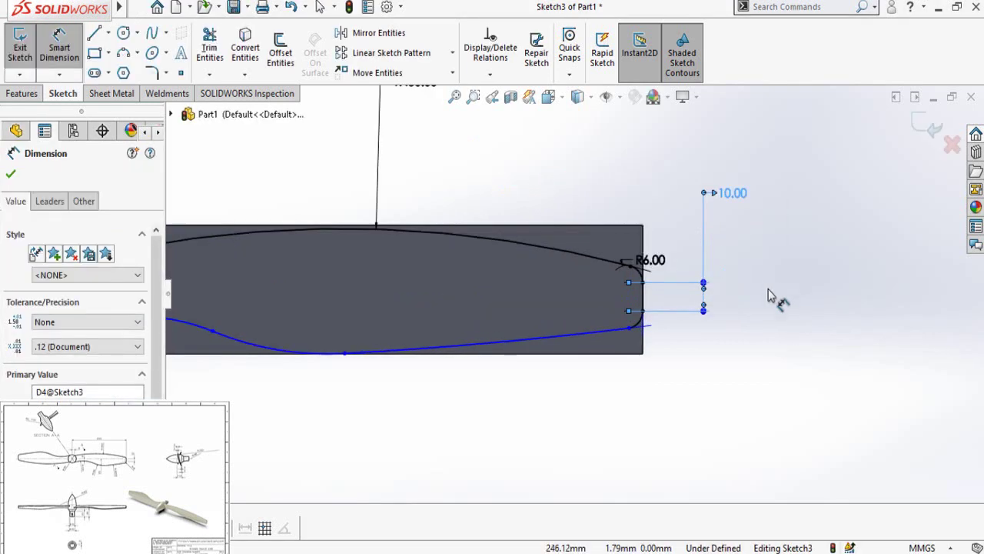
key("Escape")
Dimension the hub-side lower arc with a radius of 100 mm
key("f")
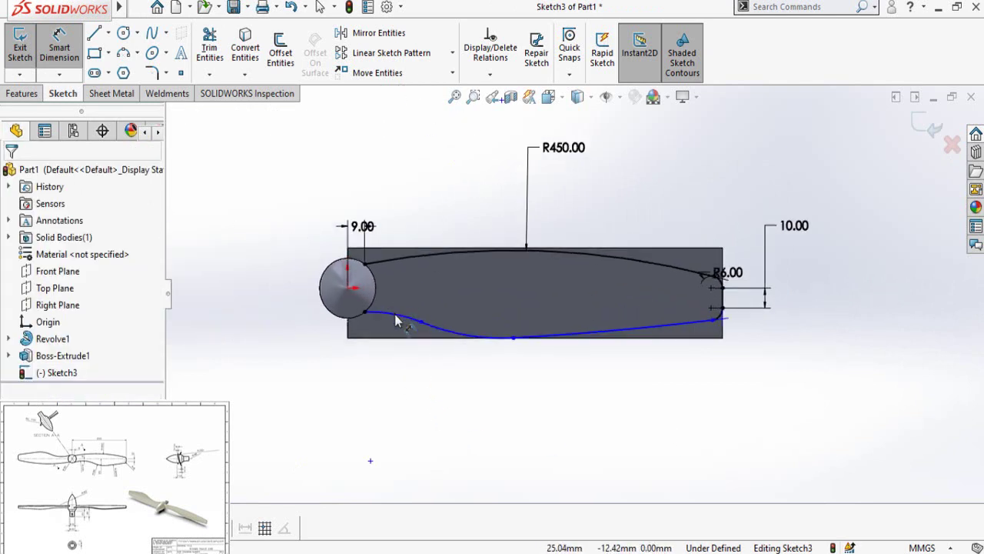
left_click(396, 321)
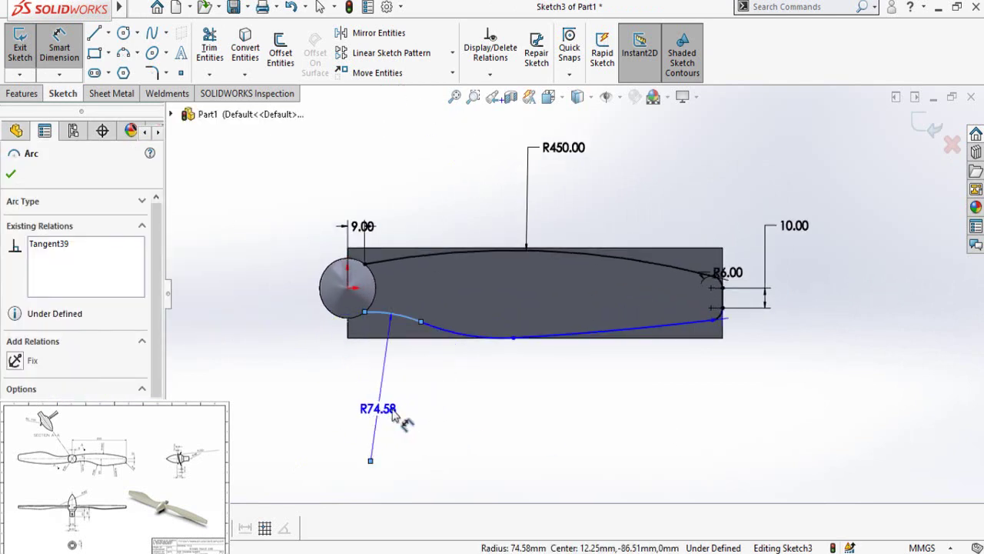
left_click(377, 412)
type("100")
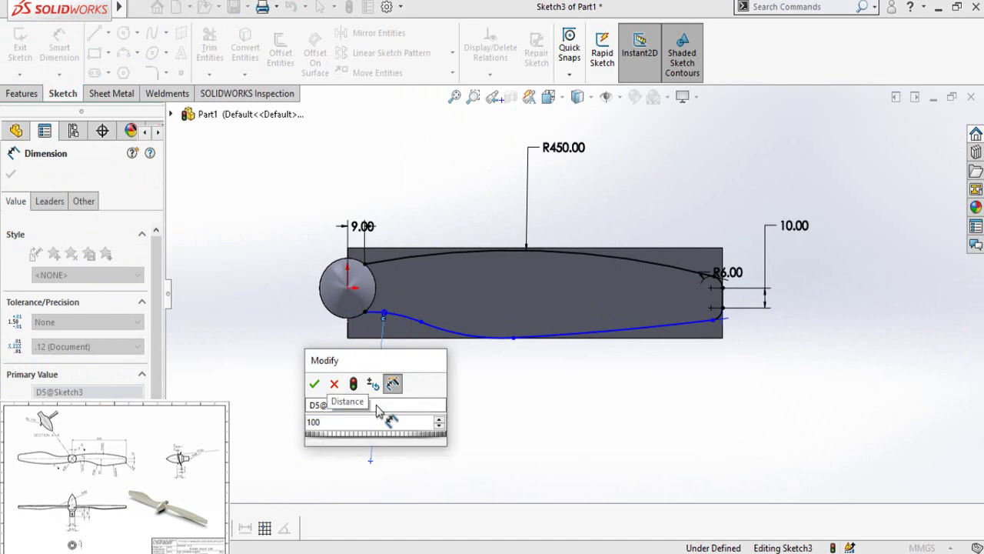
key("Return")
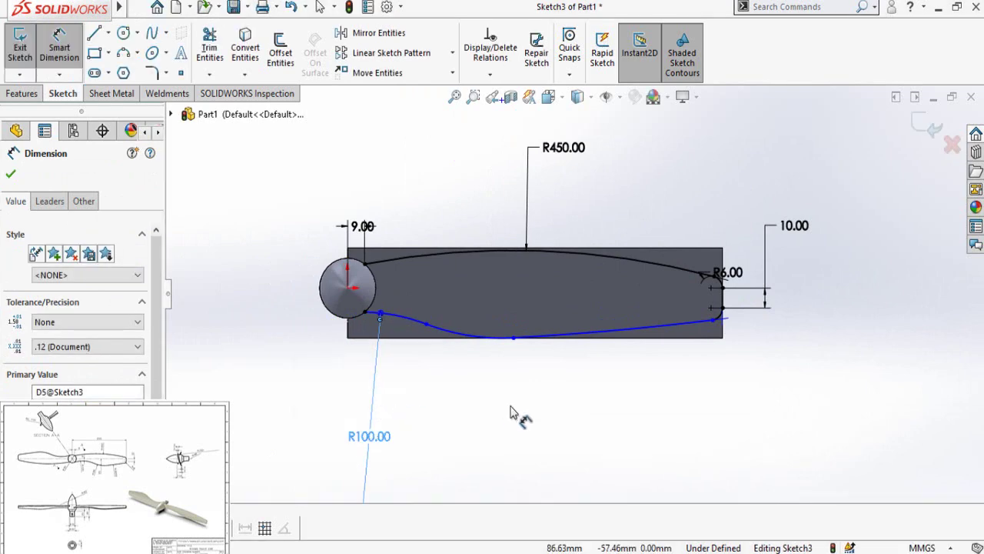
key("Escape")
Dimension the middle arc of the blade's lower outline with a radius of 94 mm
scroll(461, 342, "down", 3)
left_click(446, 338)
left_click(416, 381)
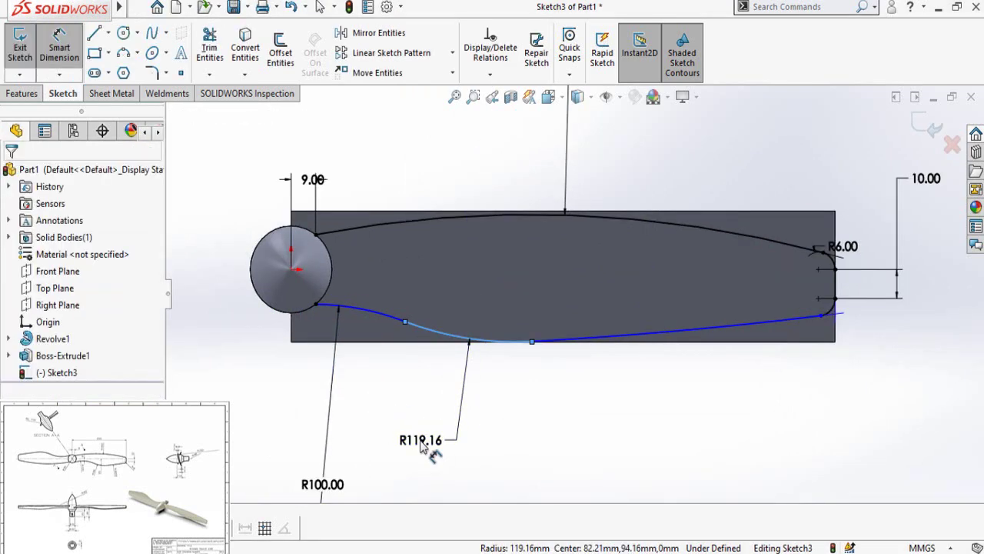
type("94")
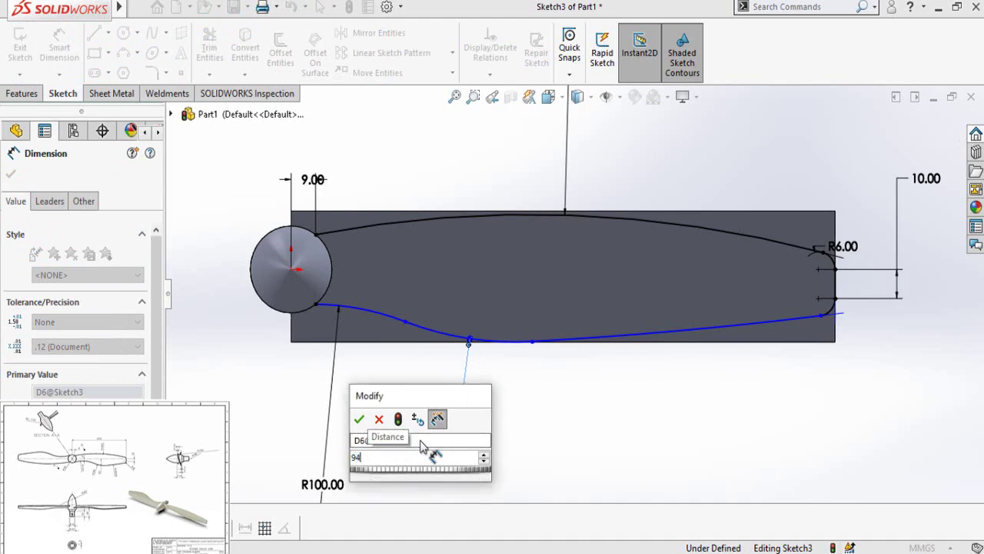
key("Return")
Dimension the long tip-side arc of the lower outline with a radius of 3200 mm
left_click(619, 342)
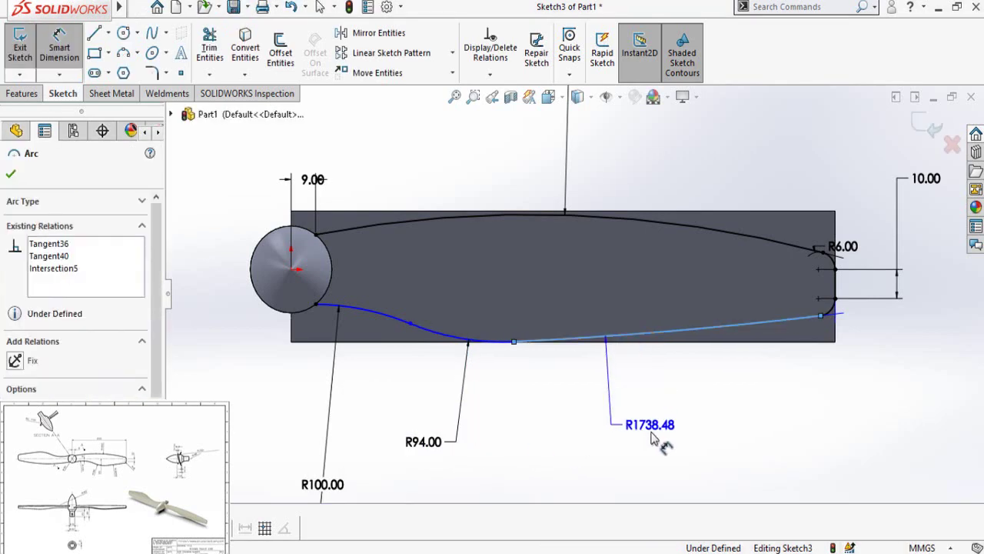
left_click(653, 375)
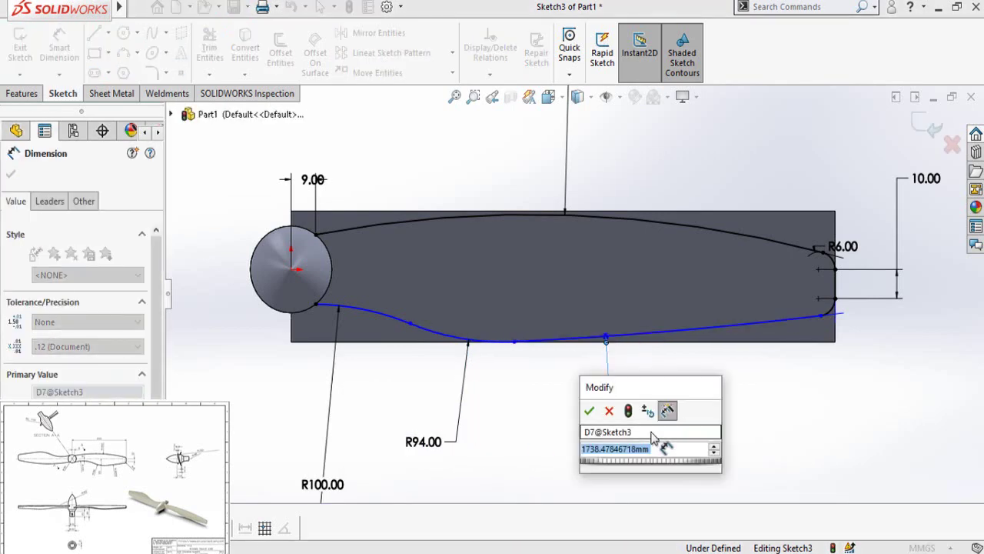
type("2000")
key("Return")
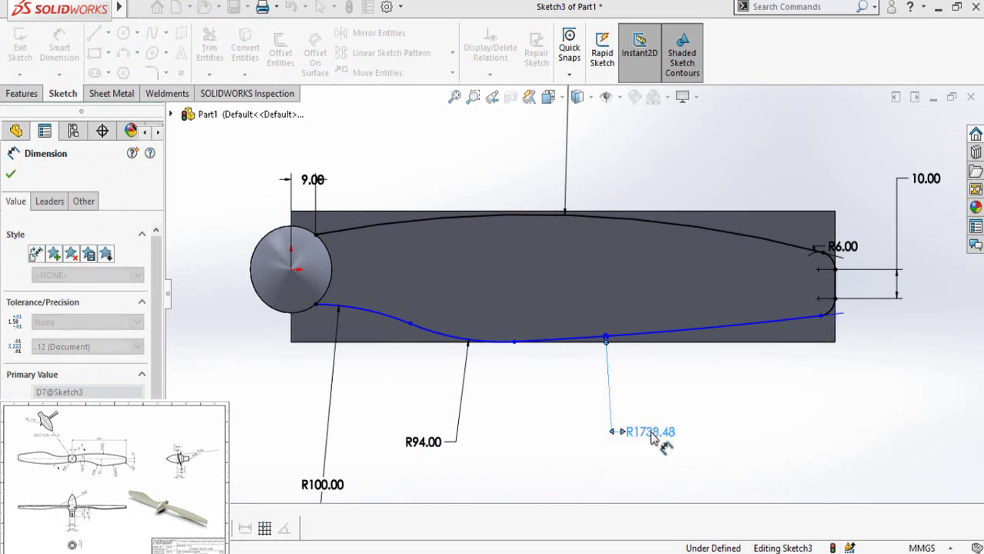
left_click(532, 474)
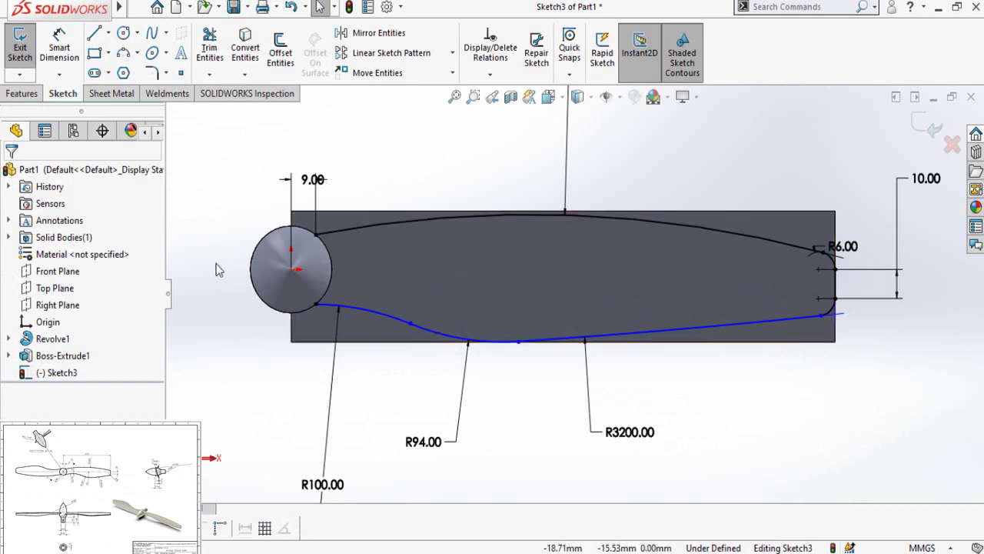
Add a vertical dimension between the origin and the hub-side lower arc
right_click_drag(216, 269, 214, 179)
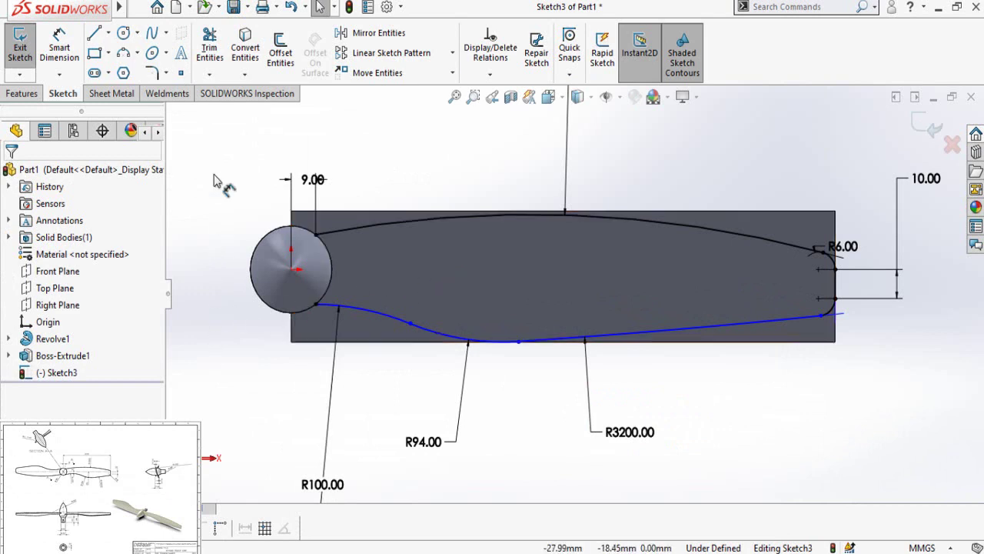
left_click(291, 270)
left_click(356, 314)
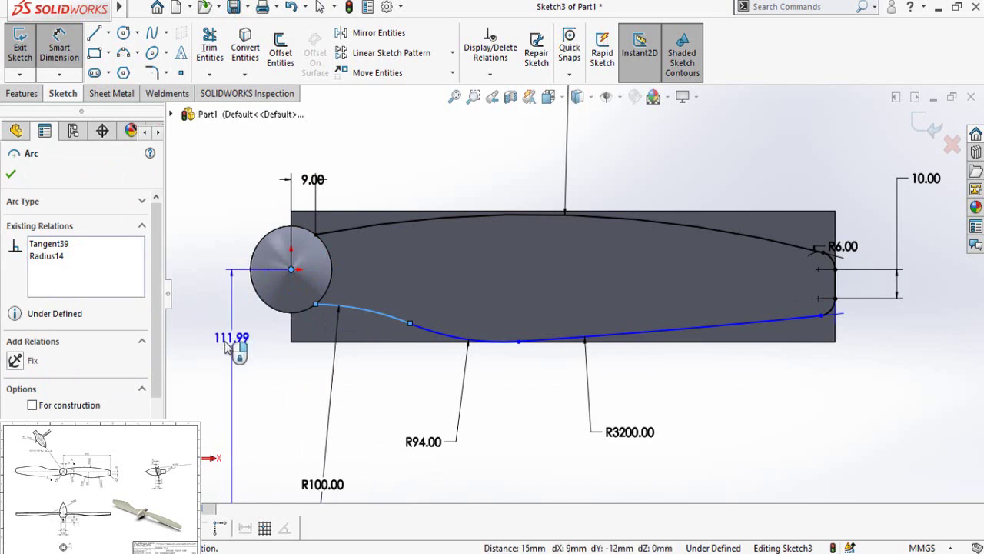
left_click(228, 348)
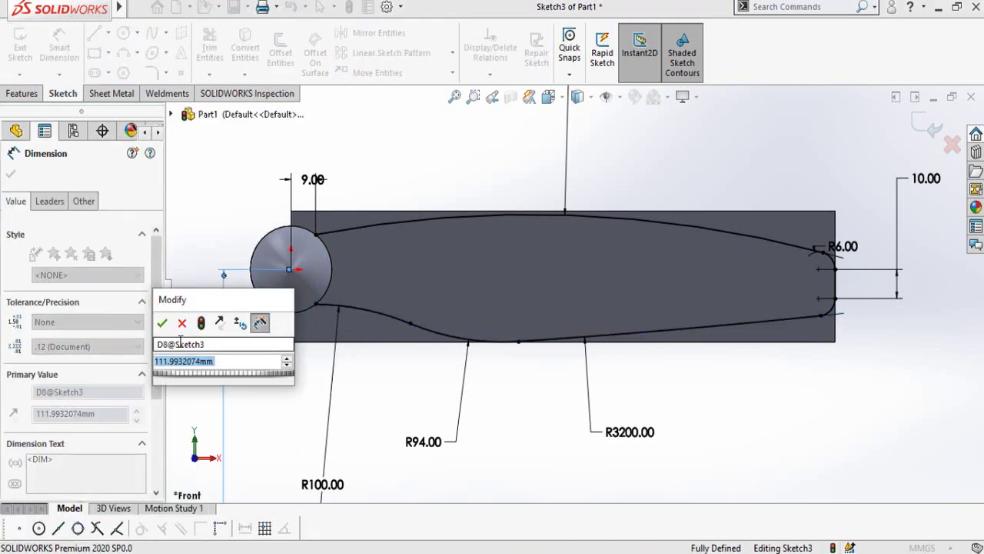
left_click(162, 323)
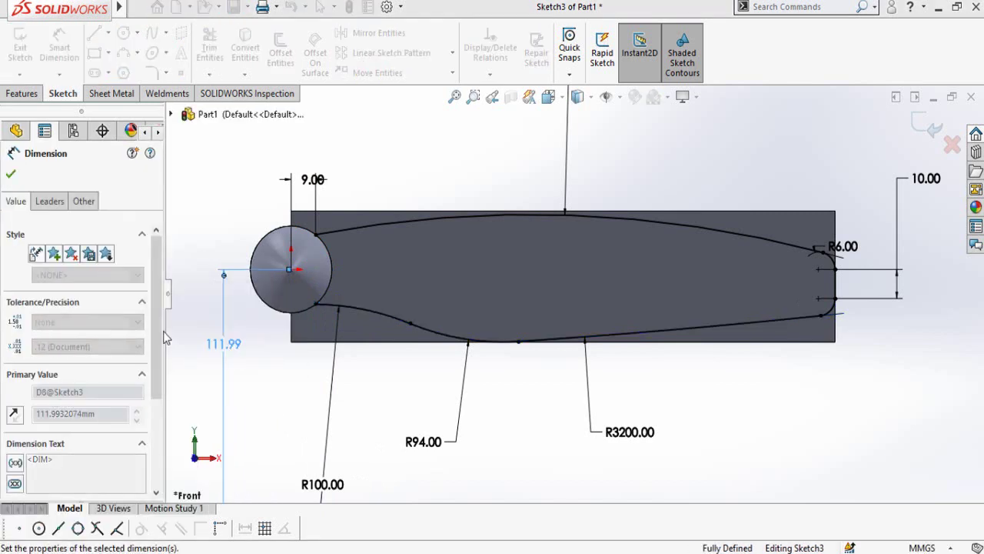
Set the first arc condition of the dimension between the origin and the hub-side lower arc to Min
left_click(48, 206)
left_click_drag(159, 256, 158, 351)
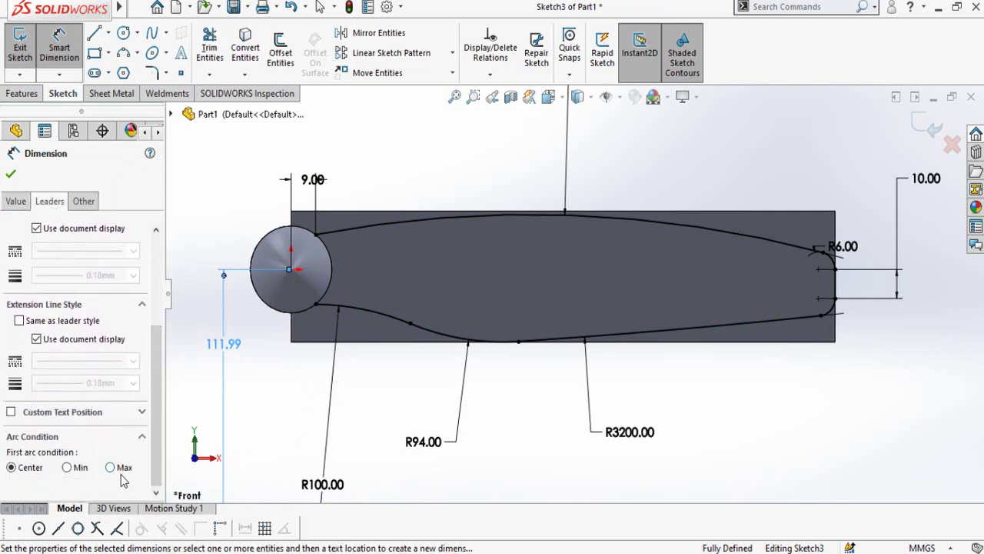
left_click(68, 468)
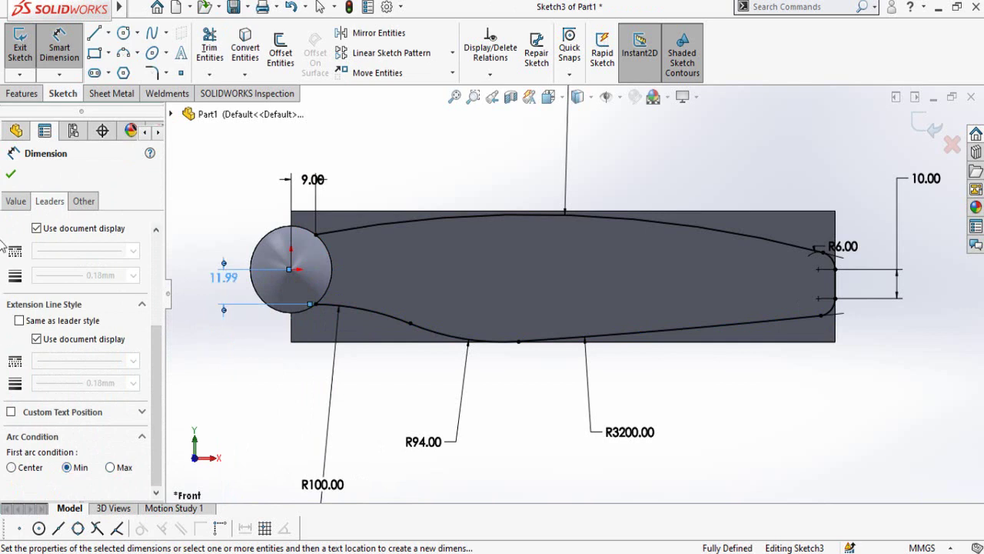
left_click(12, 203)
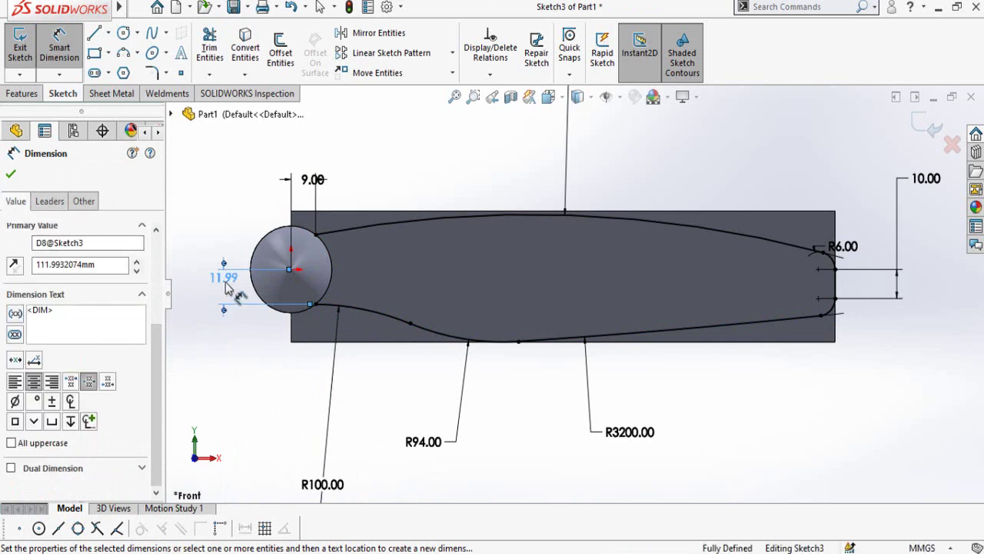
Set the vertical distance from the origin to the hub-side lower arc to 8 mm and finish dimensioning
double_click(224, 279)
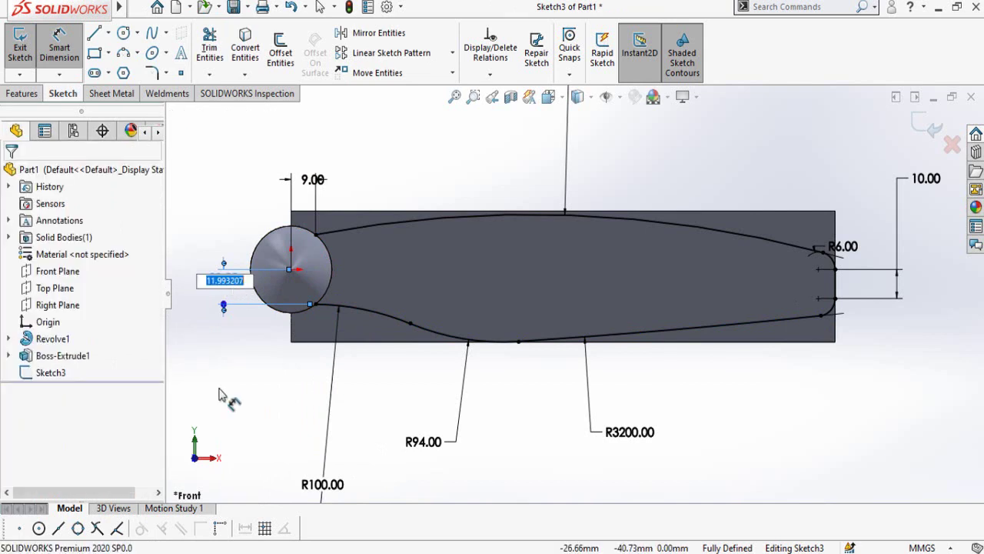
type("8")
key("Return")
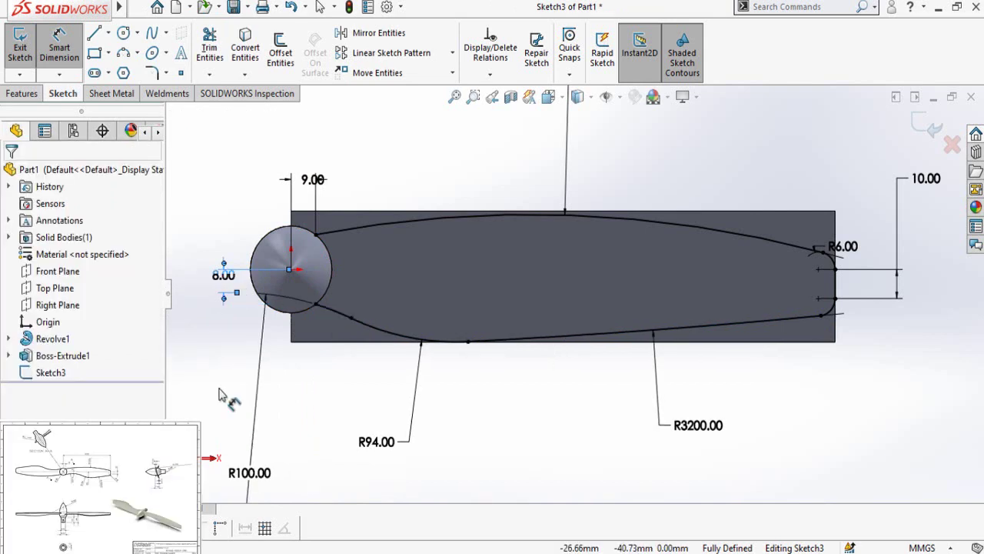
scroll(528, 447, "up", 3)
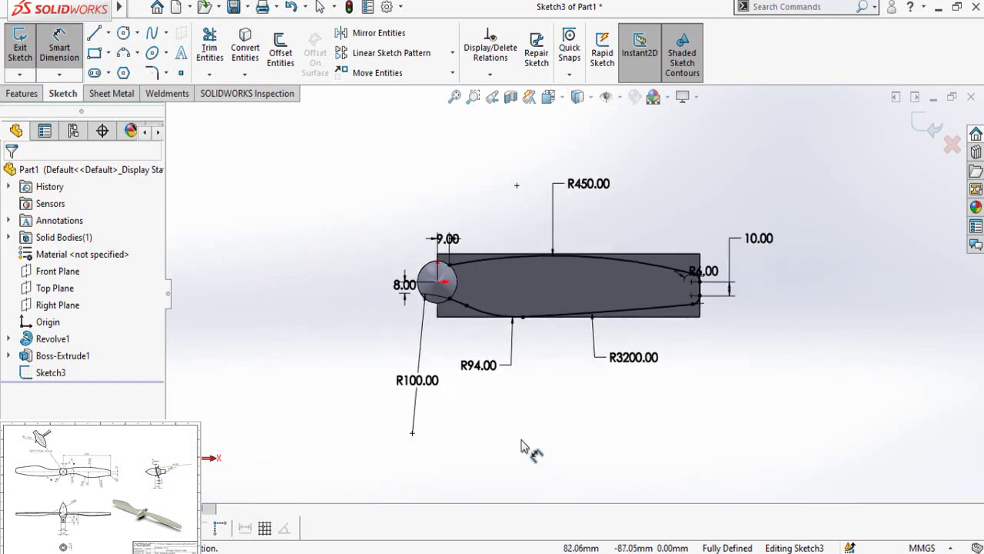
scroll(546, 282, "down", 2)
scroll(547, 282, "down", 1)
key("Escape")
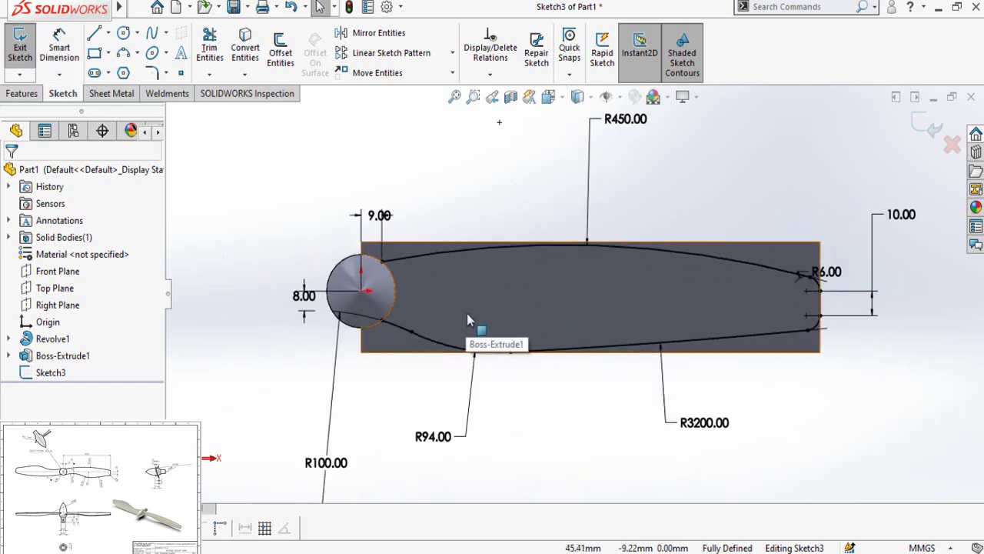
Convert the hub's circular outer edge into a sketch circle
scroll(378, 294, "down", 3)
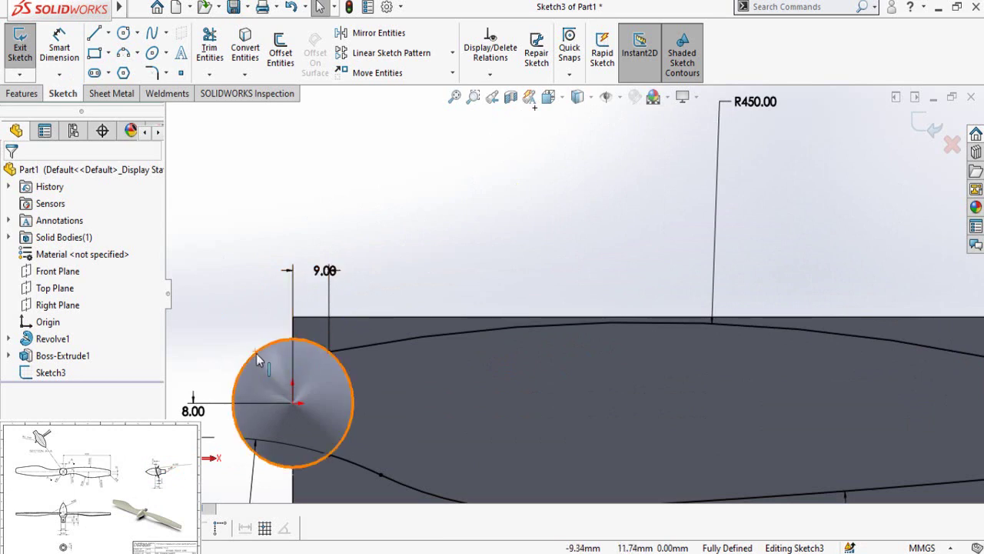
left_click(258, 357)
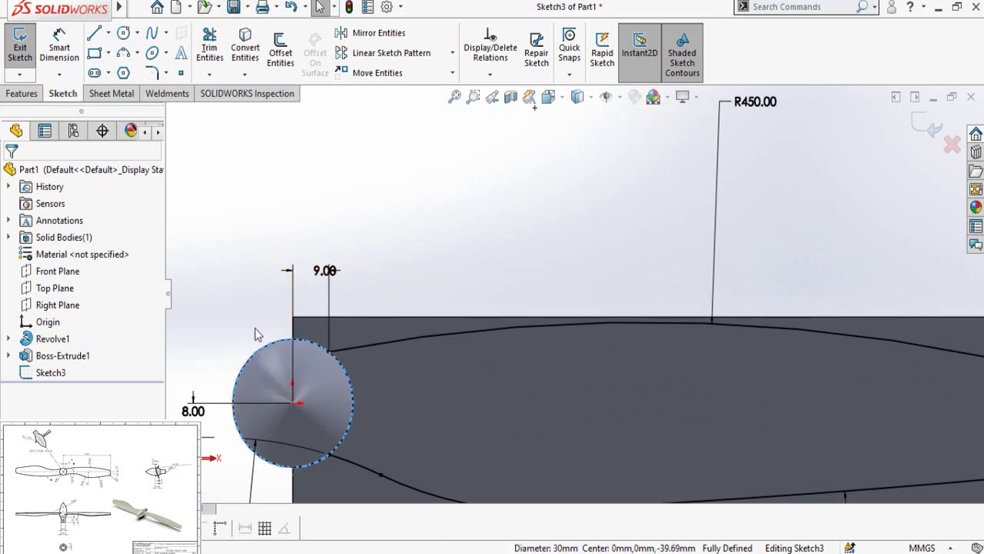
left_click(249, 59)
Sketch connected lines from the hub circle's top up to the block corner, along the block's upper edge and down to the upper tip fillet's end
left_click(95, 34)
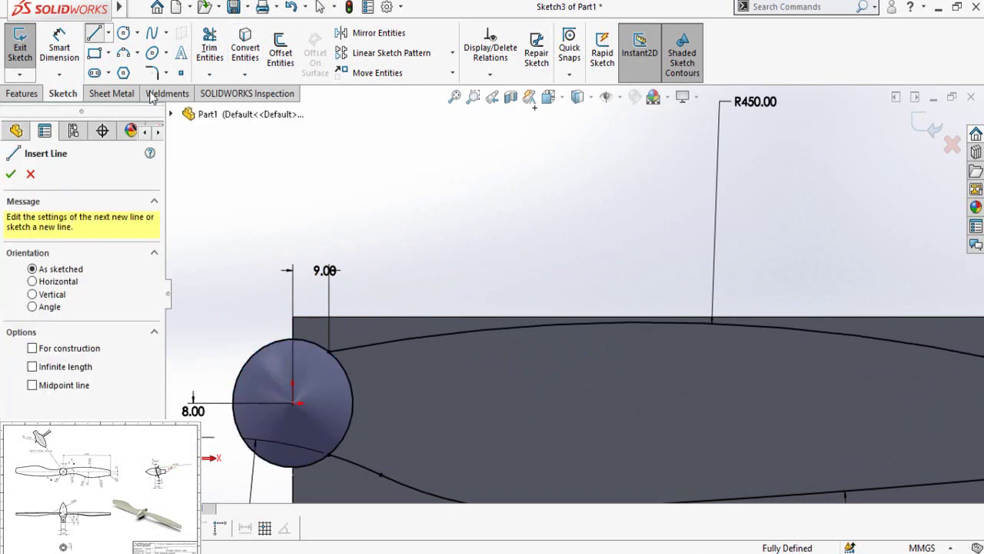
scroll(320, 351, "down", 2)
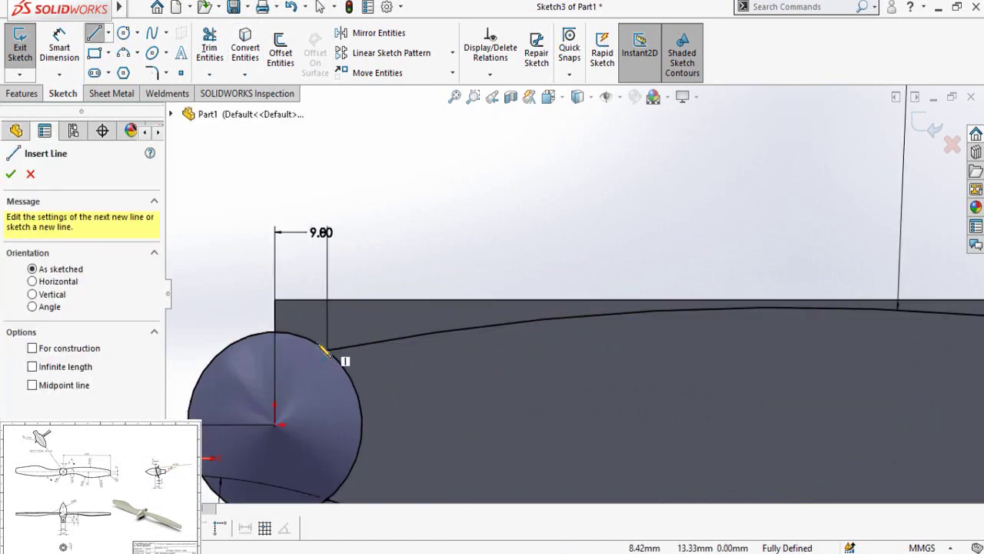
left_click(275, 333)
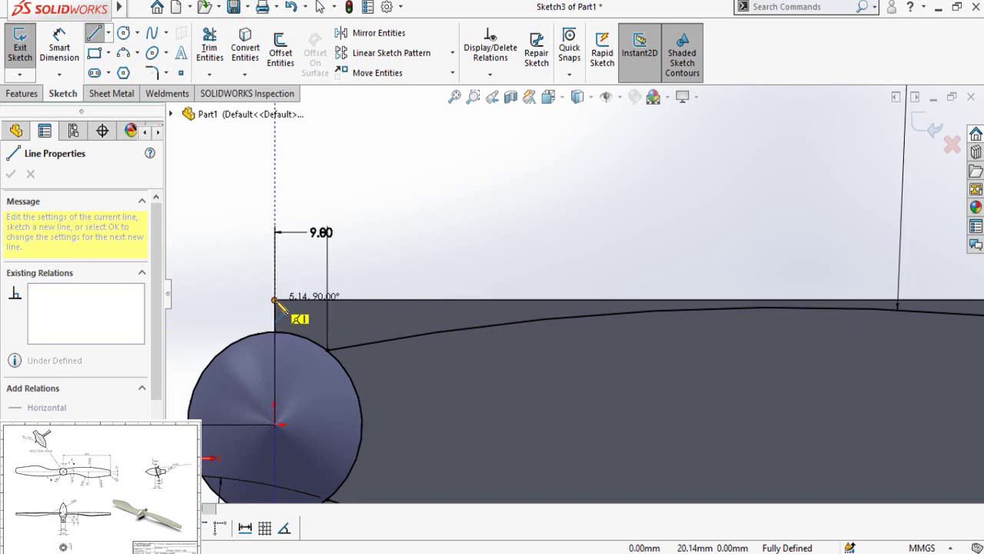
left_click(275, 301)
scroll(746, 423, "up", 6)
scroll(903, 297, "down", 5)
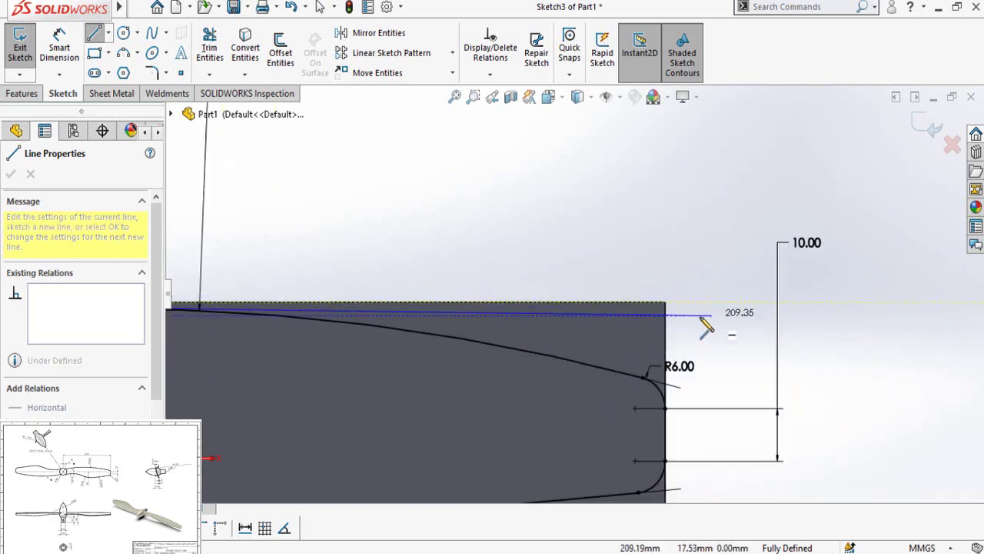
left_click(665, 302)
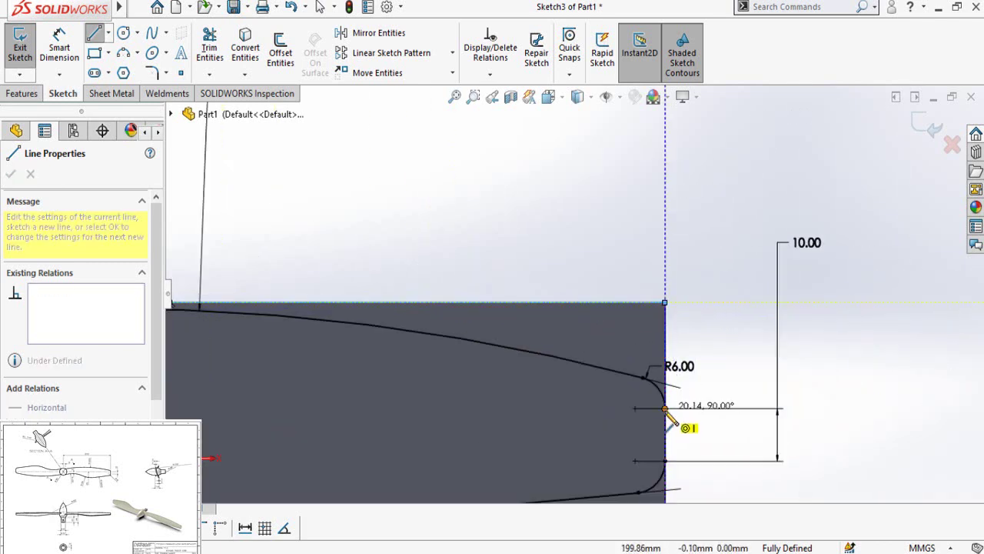
left_click(666, 409)
scroll(513, 411, "up", 4)
scroll(323, 355, "down", 4)
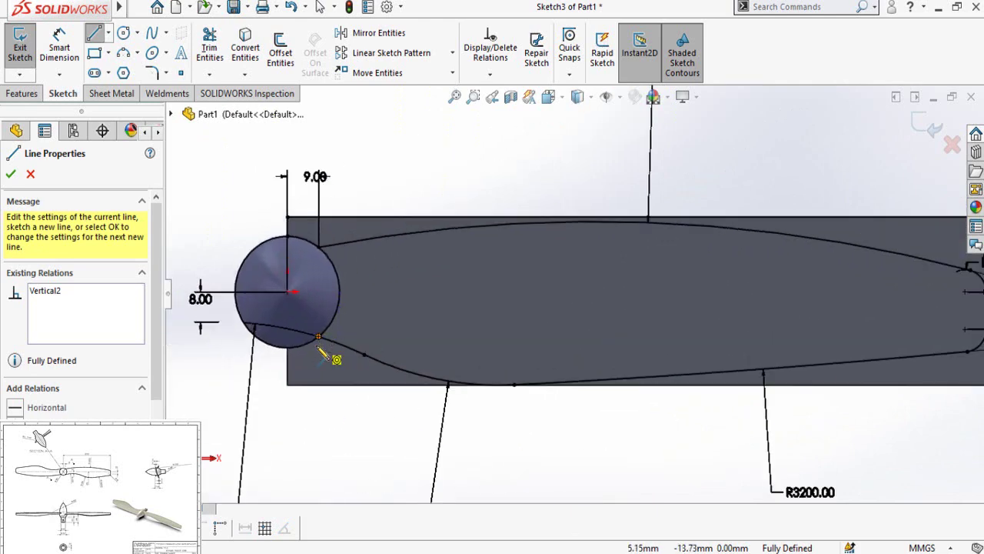
Sketch connected lines from the hub circle's bottom down to the block corner, along the lower edge and up to the lower tip fillet's end
scroll(319, 385, "down", 4)
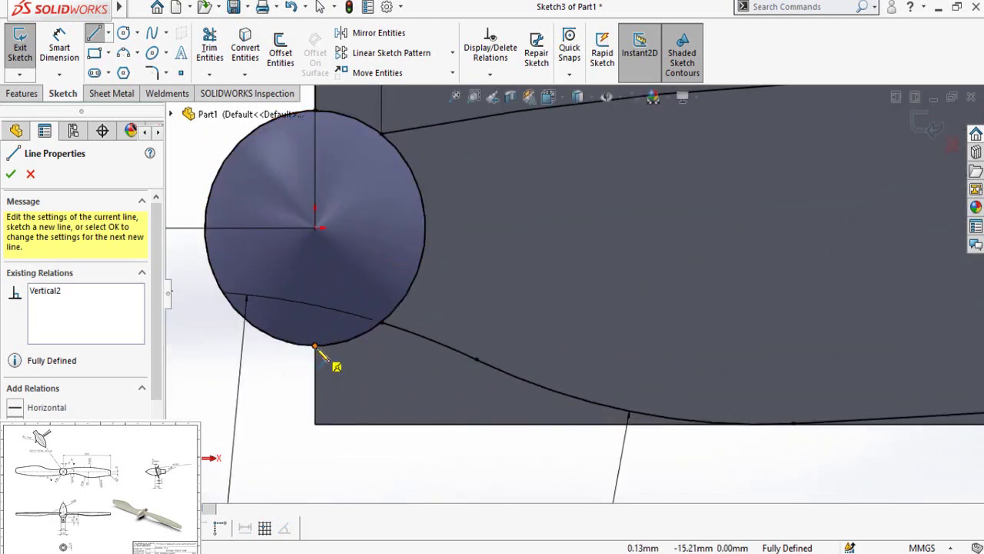
left_click(316, 346)
left_click(315, 423)
scroll(550, 496, "up", 2)
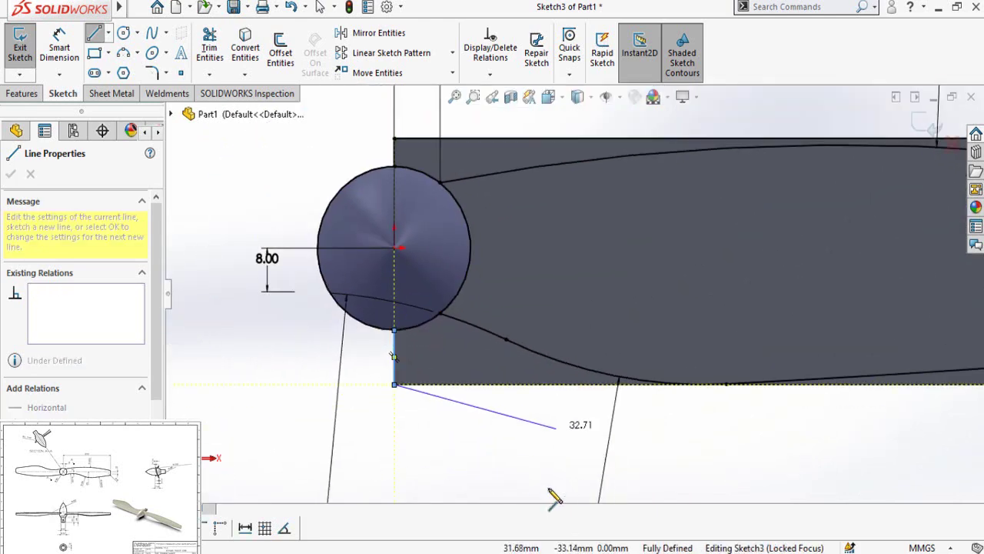
scroll(758, 363, "up", 2)
scroll(687, 407, "down", 2)
scroll(900, 384, "up", 3)
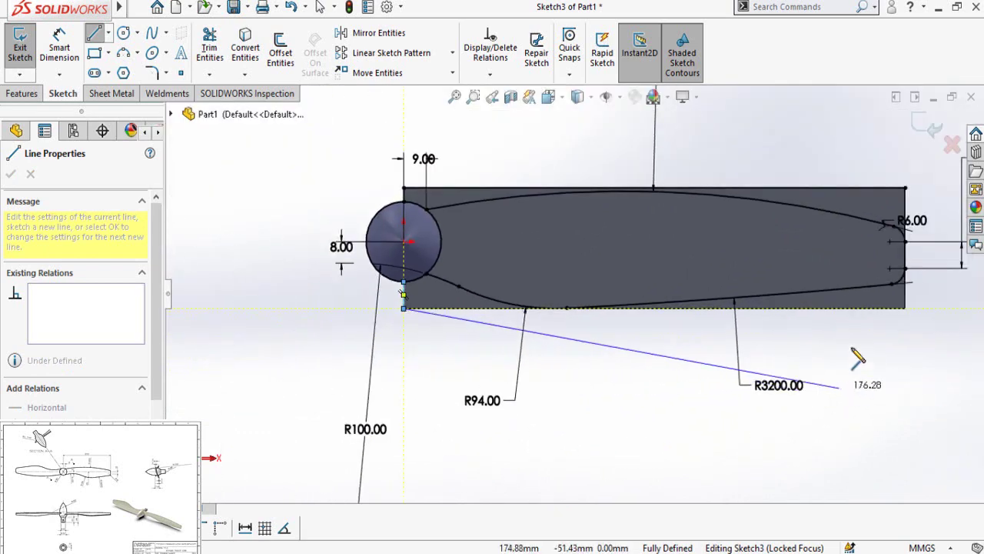
scroll(858, 357, "down", 3)
left_click(849, 308)
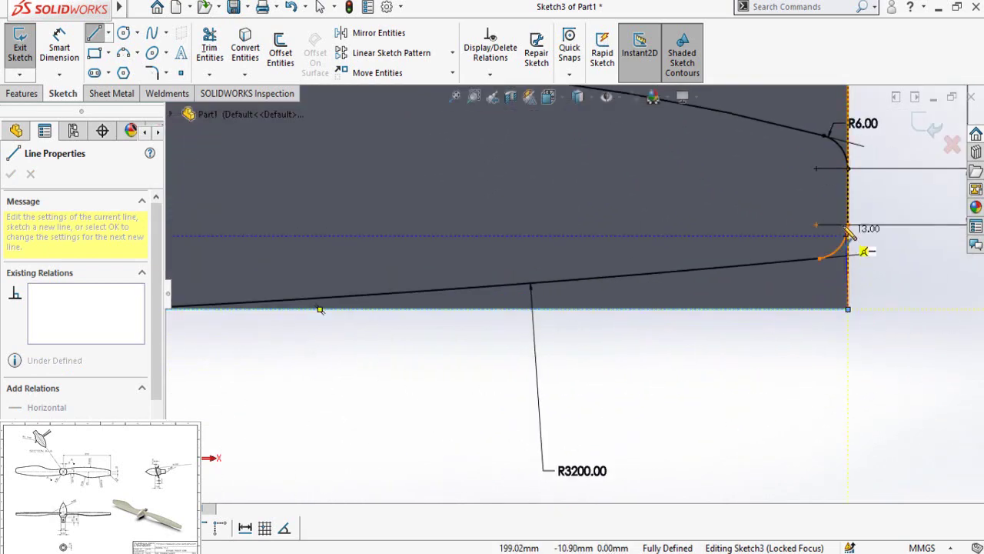
left_click(849, 266)
scroll(661, 420, "up", 2)
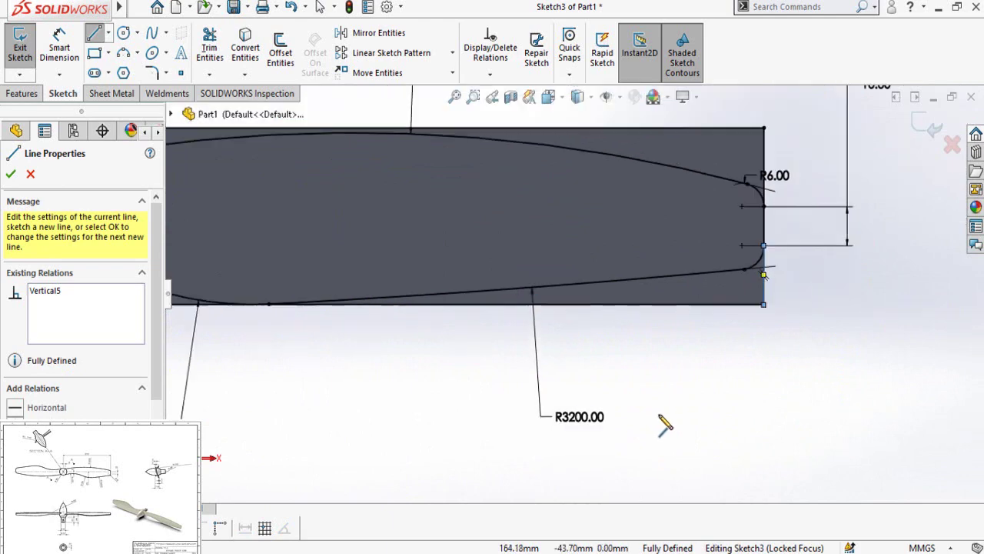
scroll(665, 423, "up", 4)
scroll(341, 154, "down", 3)
key("Escape")
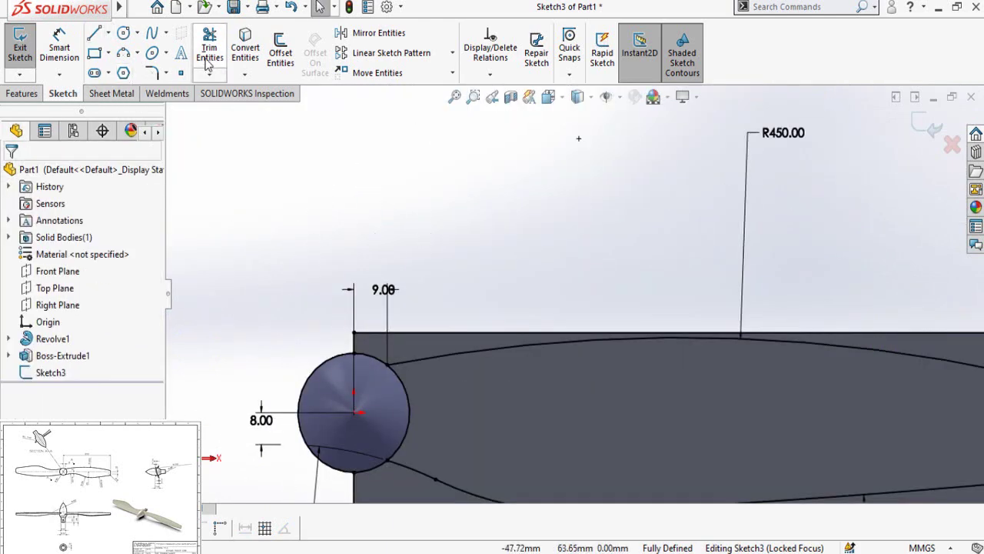
Power-trim the converted hub circle, keeping only the short arcs that join the blade outline to the vertical boundary lines
left_click(208, 54)
scroll(449, 435, "down", 1)
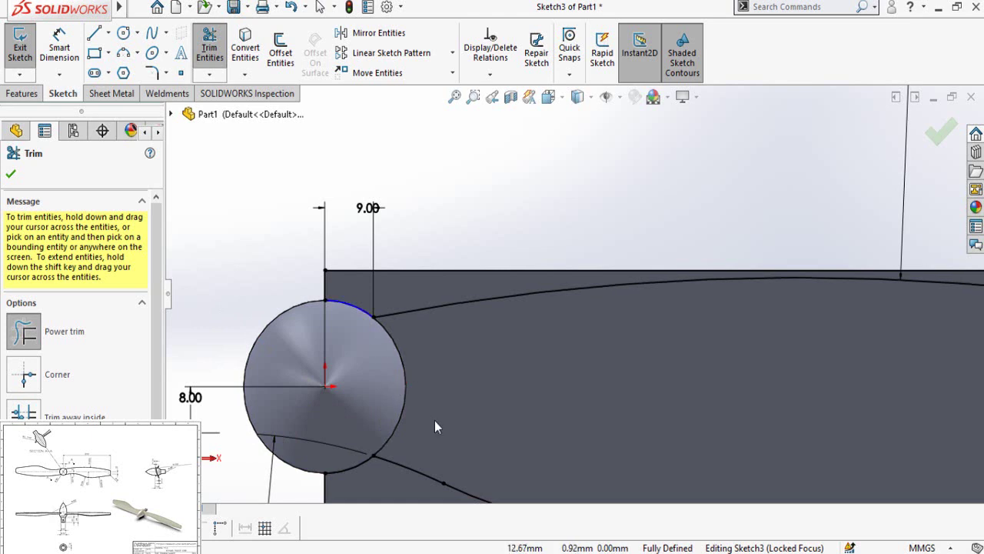
scroll(438, 415, "up", 3)
scroll(637, 415, "down", 2)
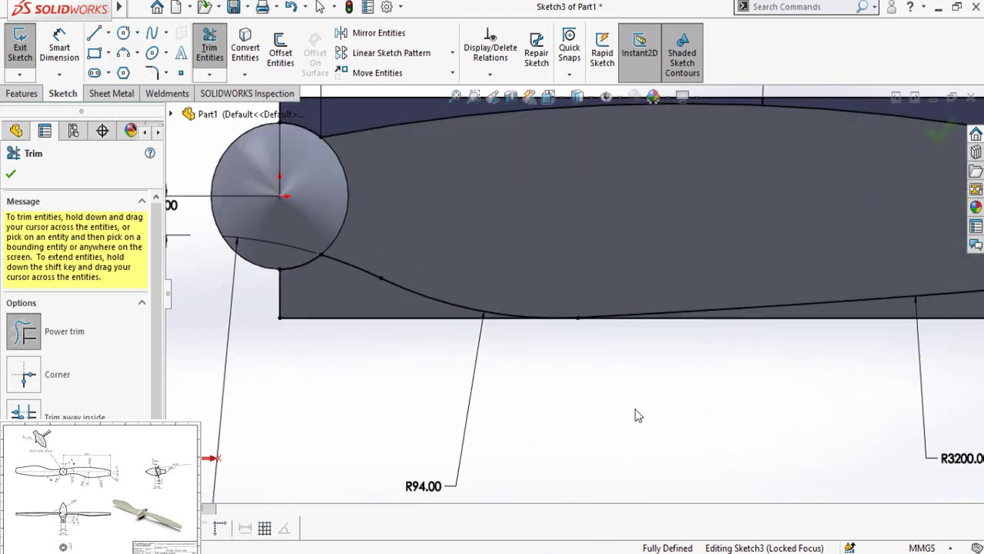
scroll(576, 293, "up", 2)
left_click(11, 176)
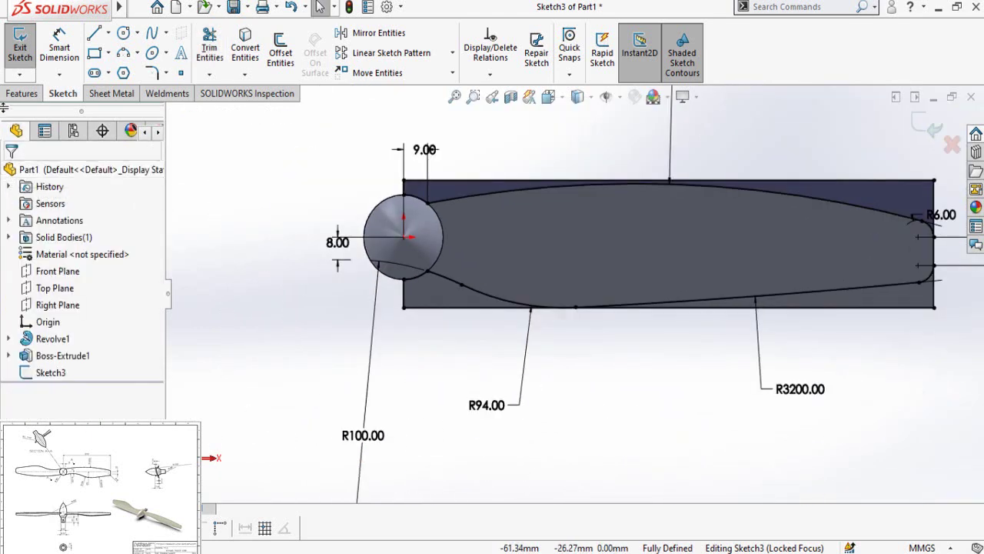
Start an Extruded Cut from the blade outline sketch and select the three waste regions above and below the blade as contours
left_click(21, 94)
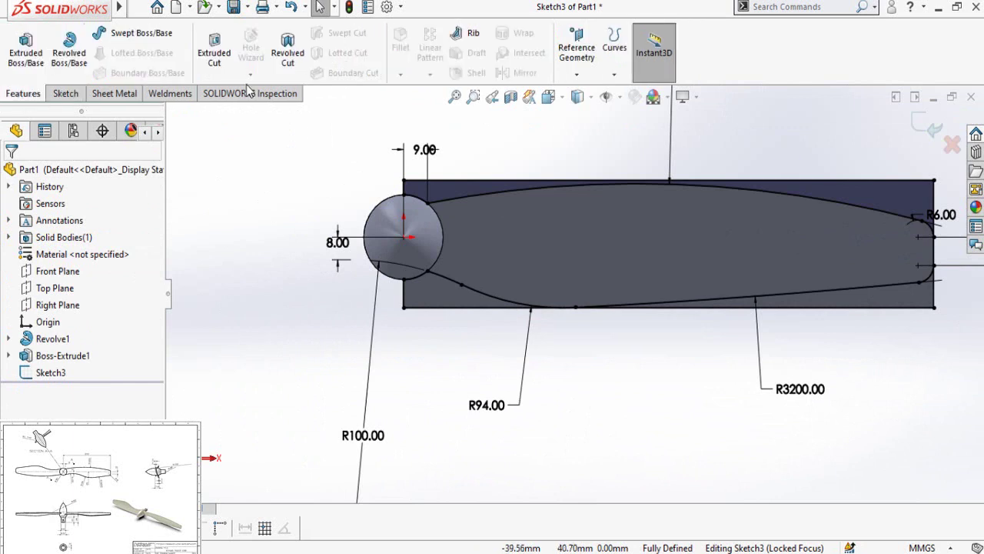
left_click(213, 48)
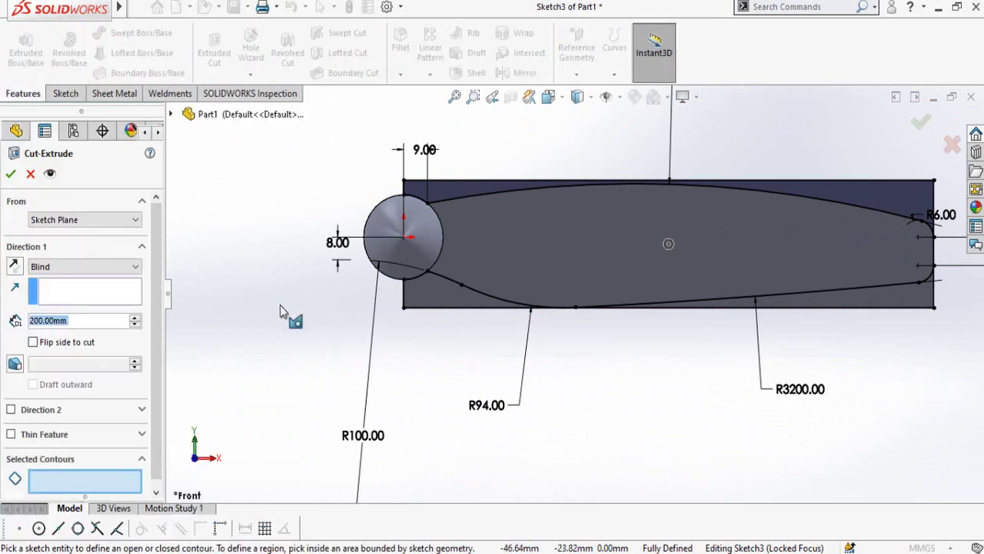
scroll(285, 311, "up", 2)
scroll(133, 378, "down", 1)
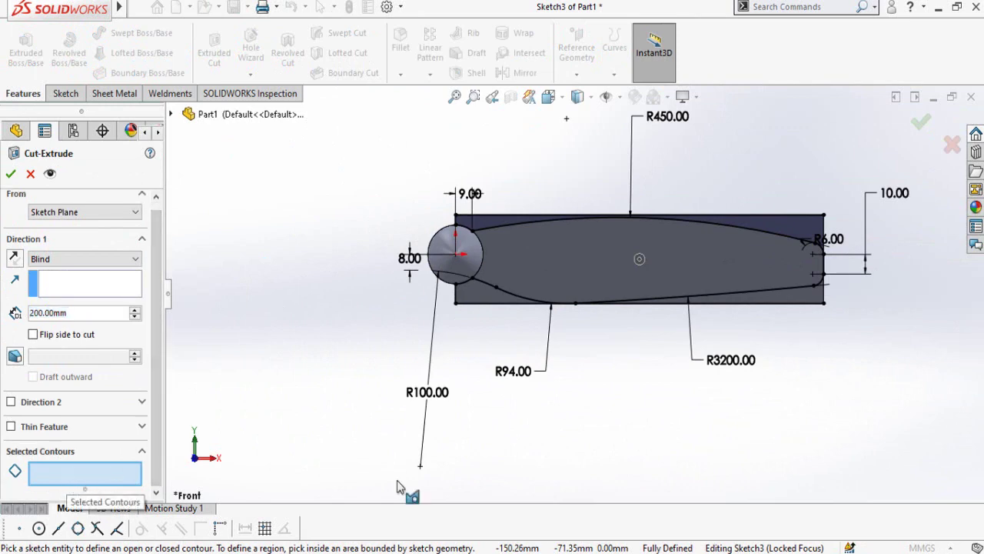
scroll(626, 318, "down", 4)
scroll(352, 209, "up", 4)
scroll(438, 287, "down", 3)
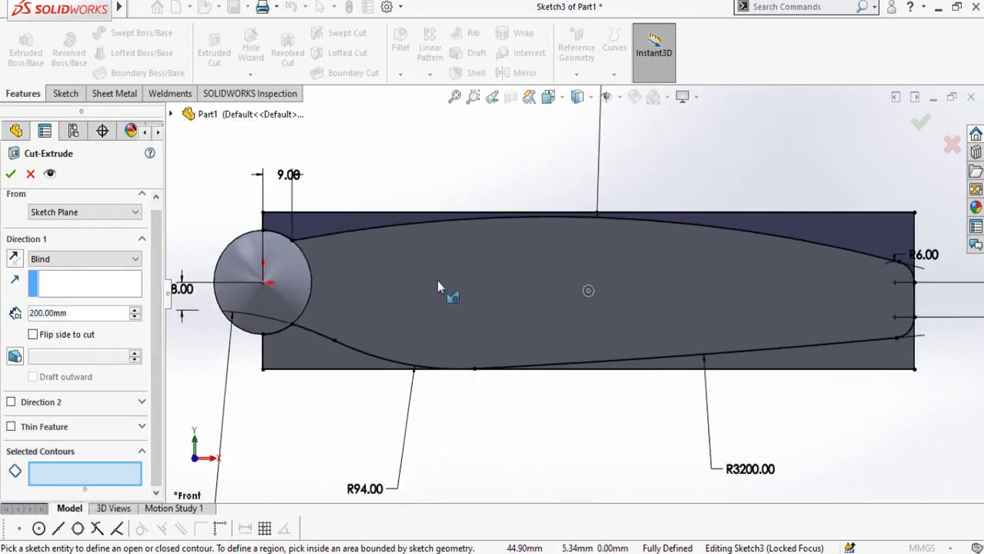
middle_click_drag(437, 282, 429, 288)
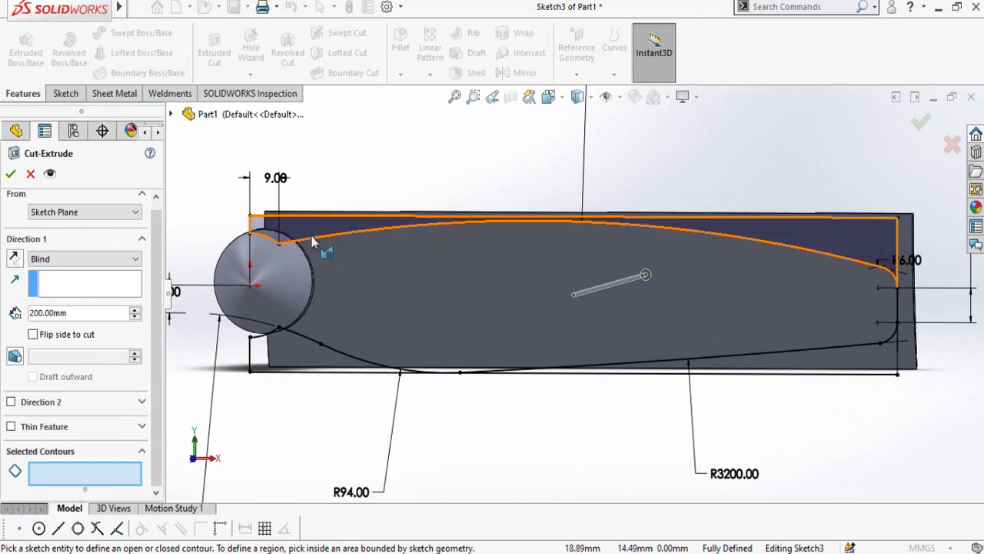
key("ctrl+1")
scroll(478, 304, "down", 4)
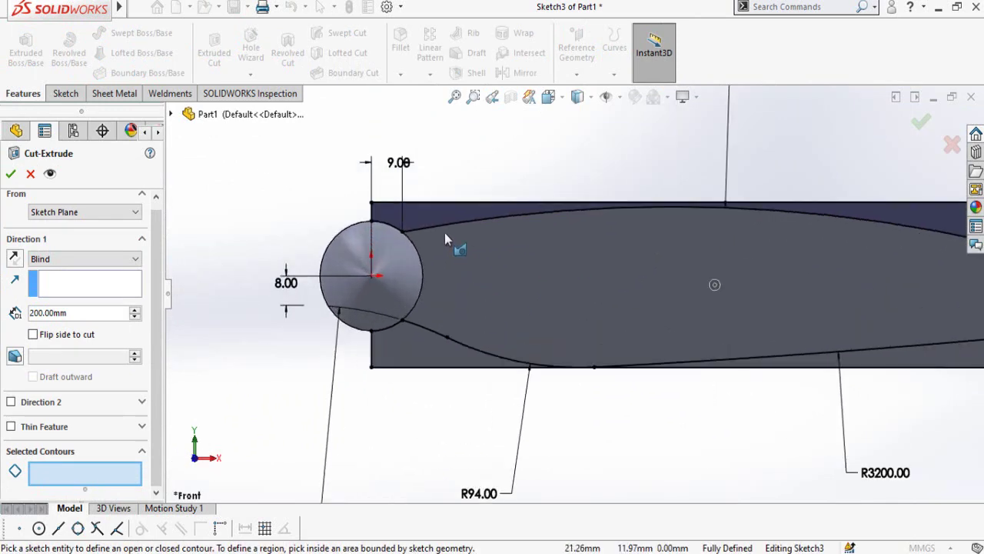
left_click(500, 264)
scroll(477, 331, "up", 1)
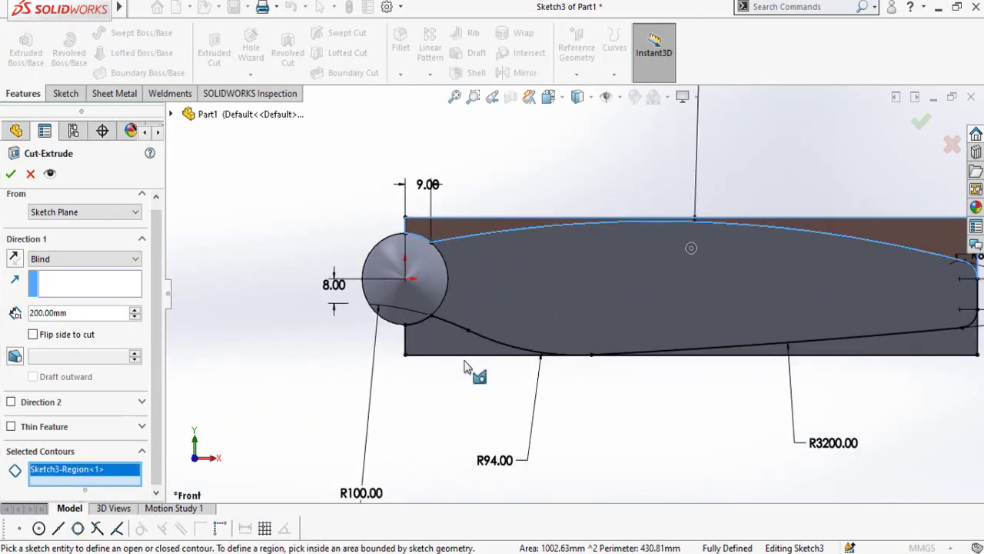
left_click(455, 351)
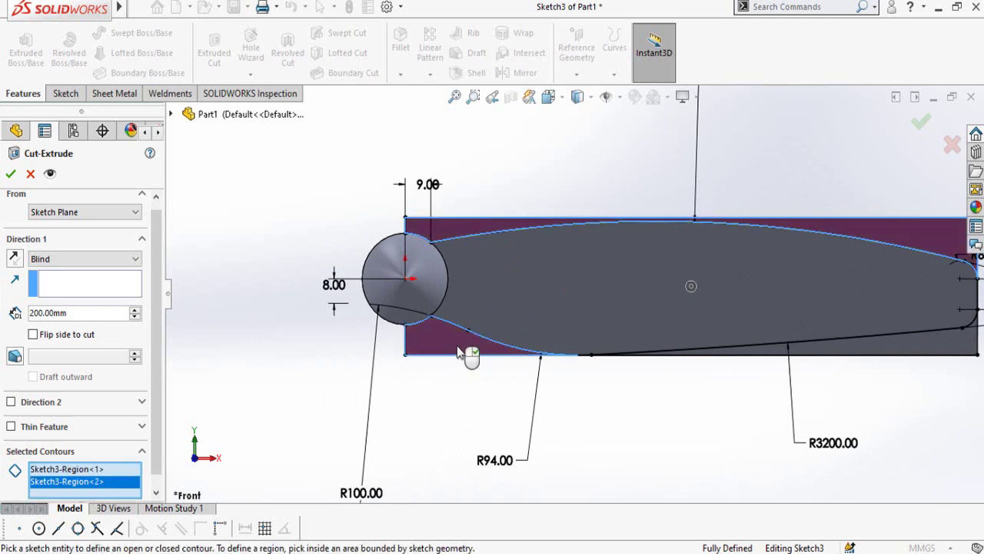
left_click(918, 351)
scroll(759, 412, "up", 3)
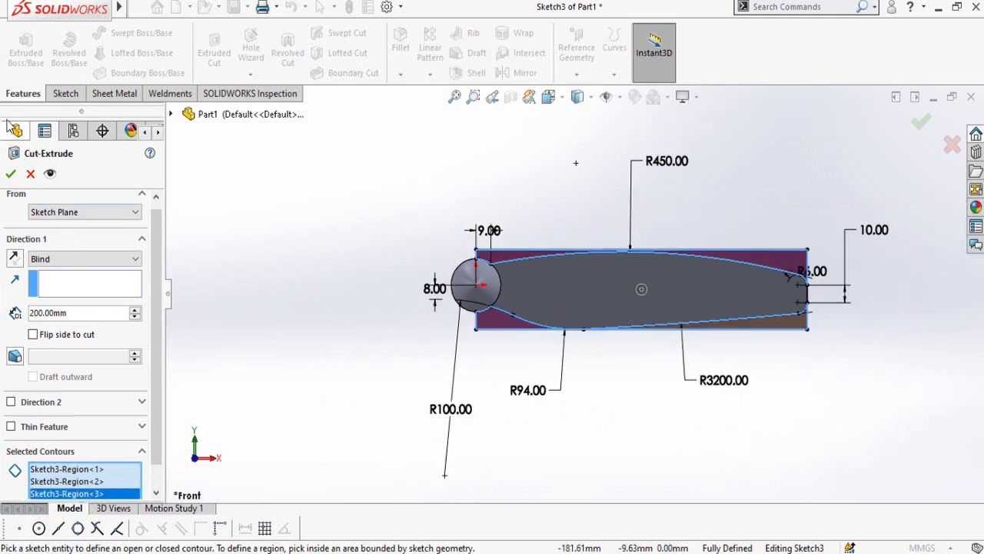
Complete the blind cut of the selected regions with a depth of 200 mm to shape the blade
scroll(503, 201, "up", 2)
middle_click_drag(502, 203, 470, 330)
scroll(703, 297, "down", 3)
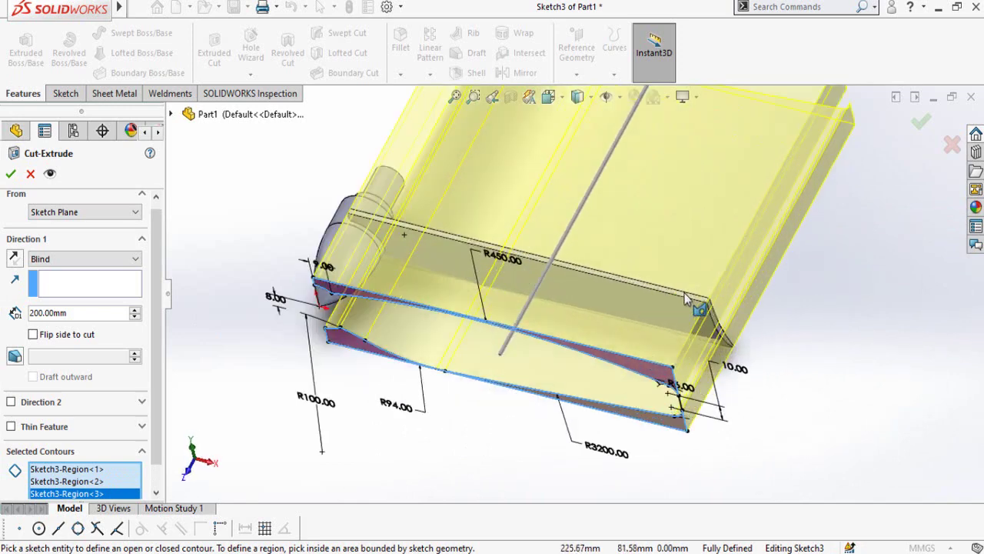
mouse_move(662, 271)
middle_mouse_down()
mouse_move(613, 262)
mouse_move(615, 273)
middle_mouse_up()
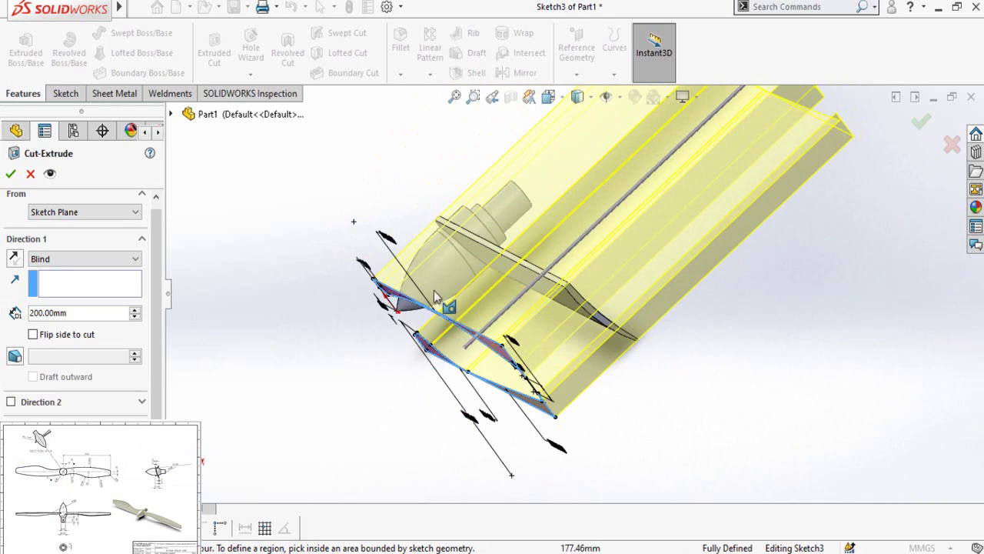
middle_click_drag(436, 292, 492, 265)
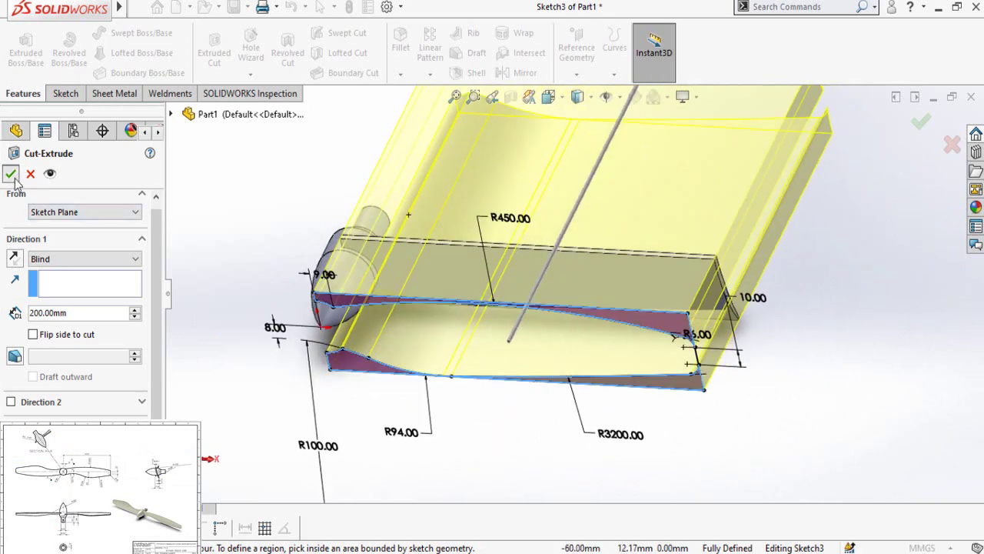
left_click(13, 178)
left_click(472, 422)
Fillet the four edges where the blade meets the hub with a 1 mm radius
middle_click_drag(512, 372, 425, 388)
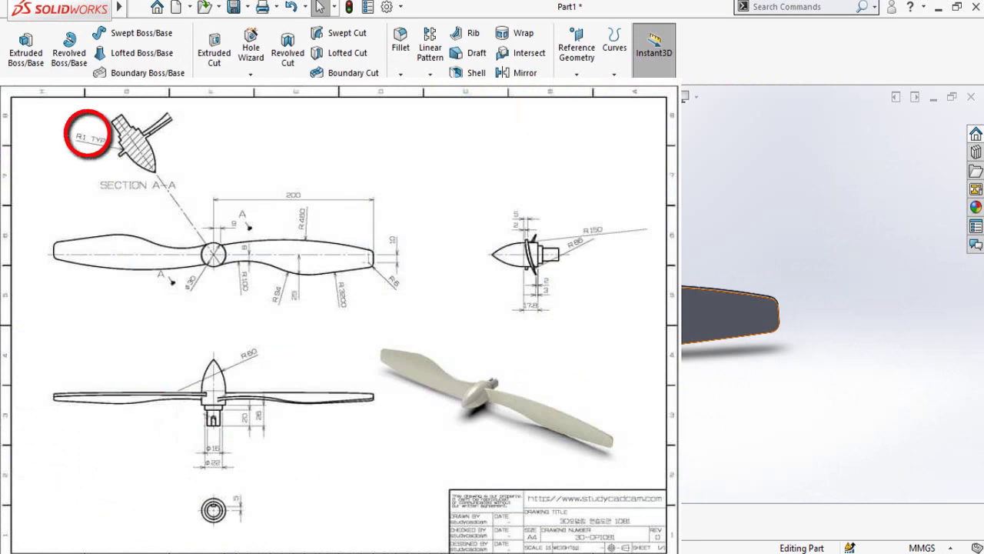
middle_click_drag(492, 339, 450, 377)
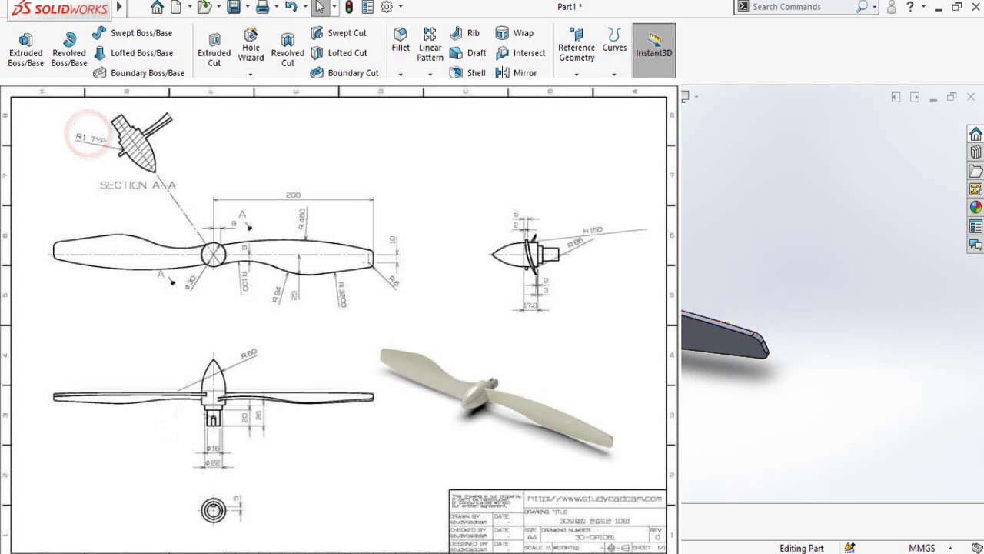
left_click(401, 48)
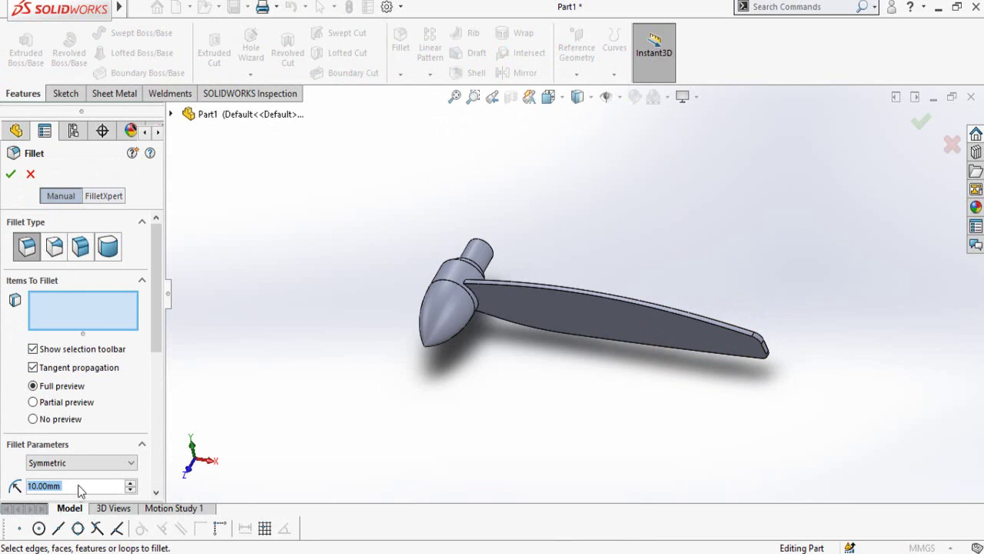
type("1")
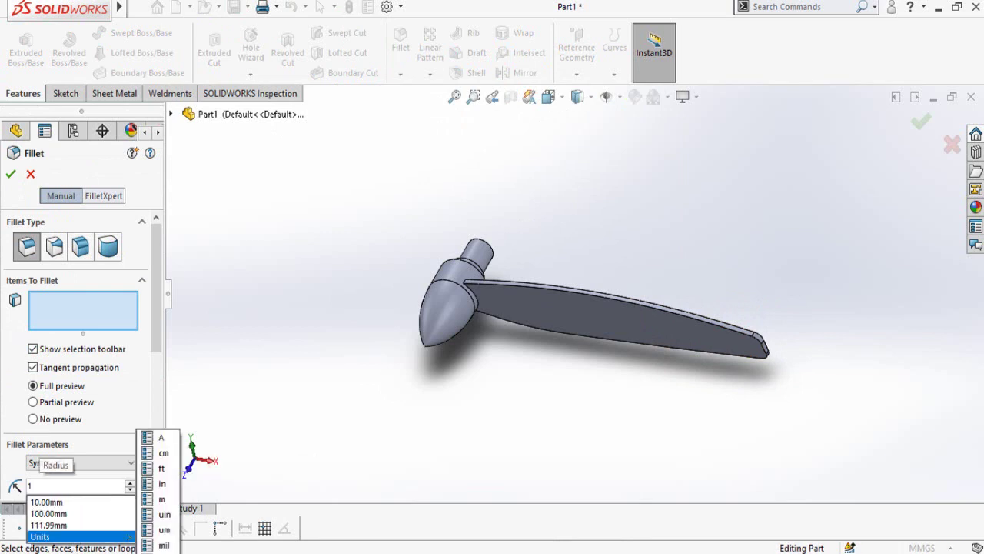
key("Return")
scroll(536, 287, "down", 5)
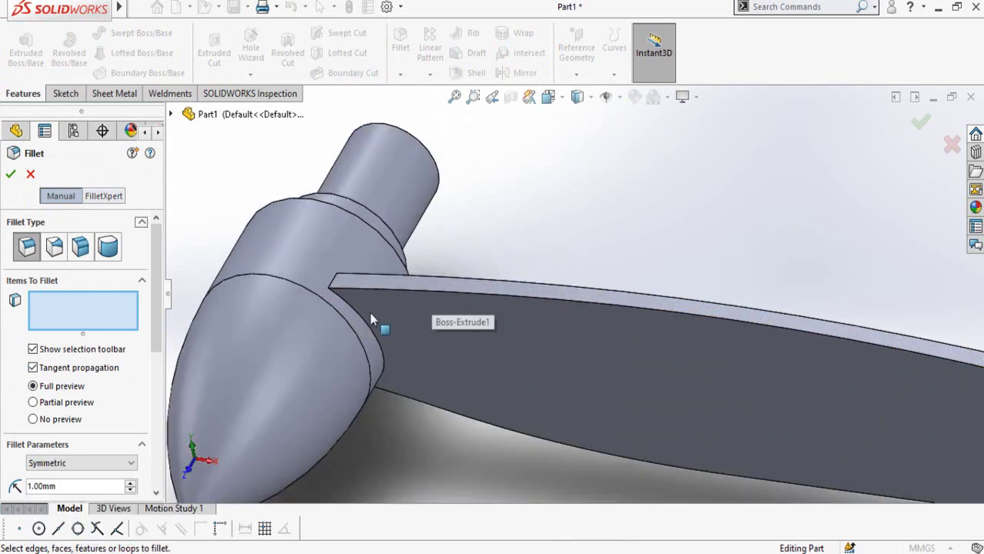
left_click(362, 322)
middle_click_drag(362, 321, 390, 256)
left_click(433, 270)
left_click(365, 271)
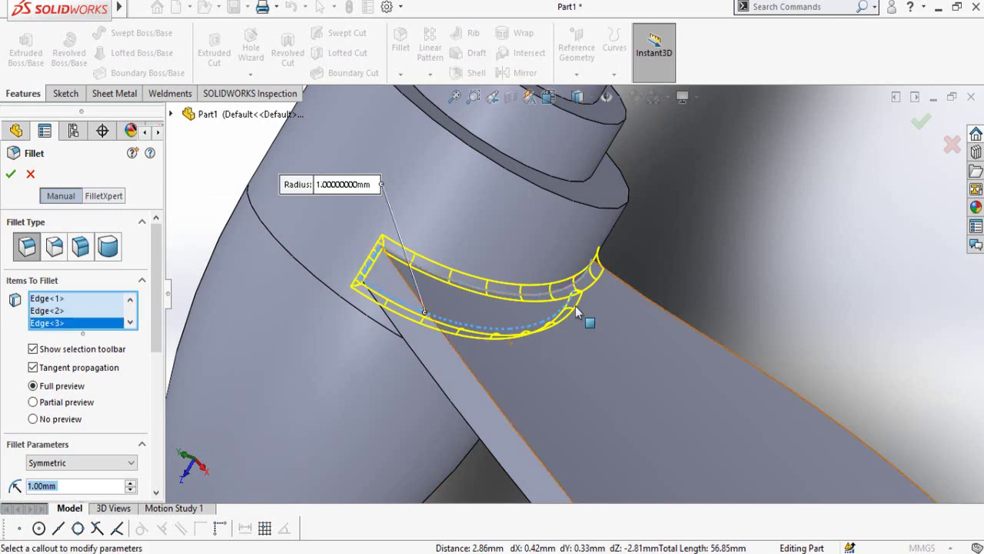
middle_click_drag(589, 323, 445, 315)
middle_click_drag(766, 248, 623, 278)
left_click(660, 266)
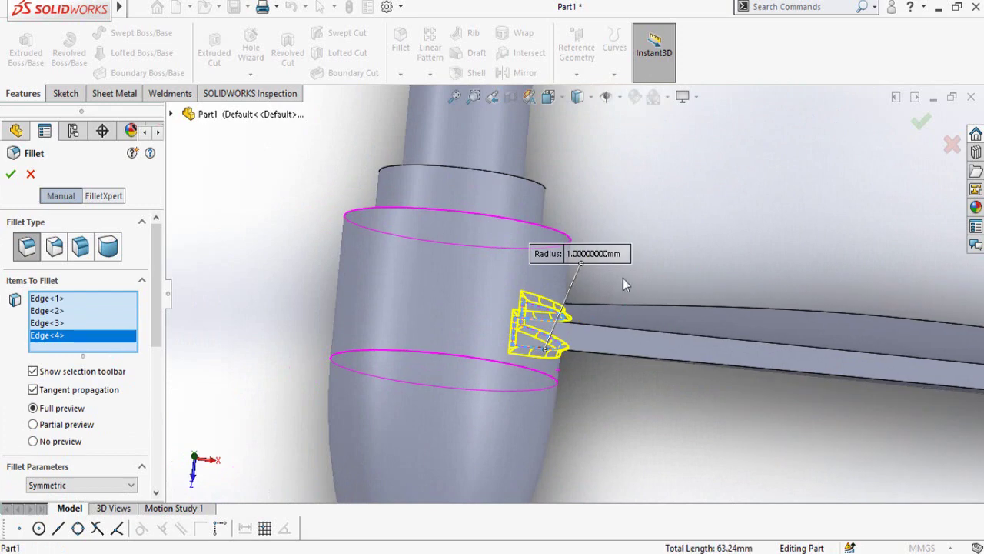
left_click(11, 175)
Set up a circular pattern around the hub's circular edge with two equally spaced instances over 360 degrees
scroll(471, 340, "up", 3)
middle_click_drag(472, 345, 386, 256)
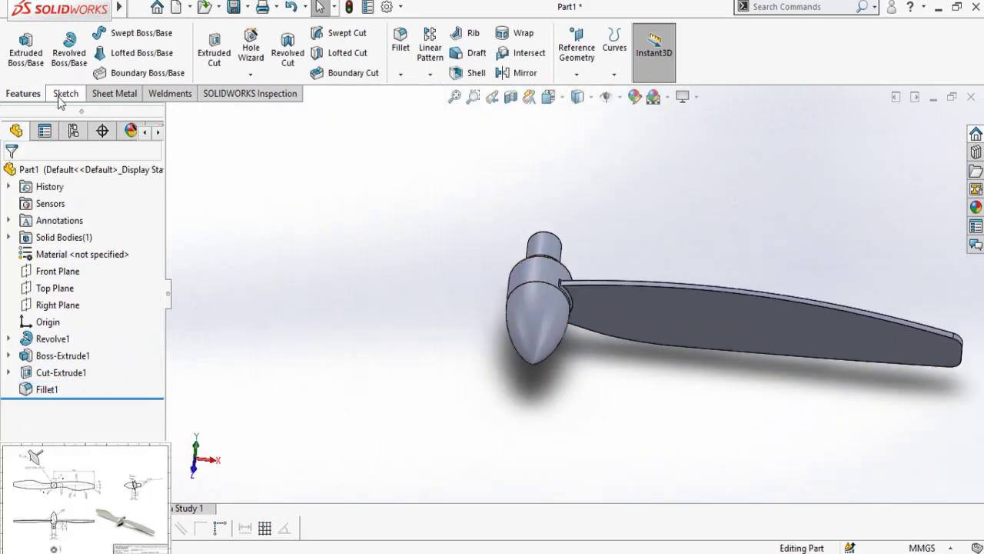
left_click(430, 73)
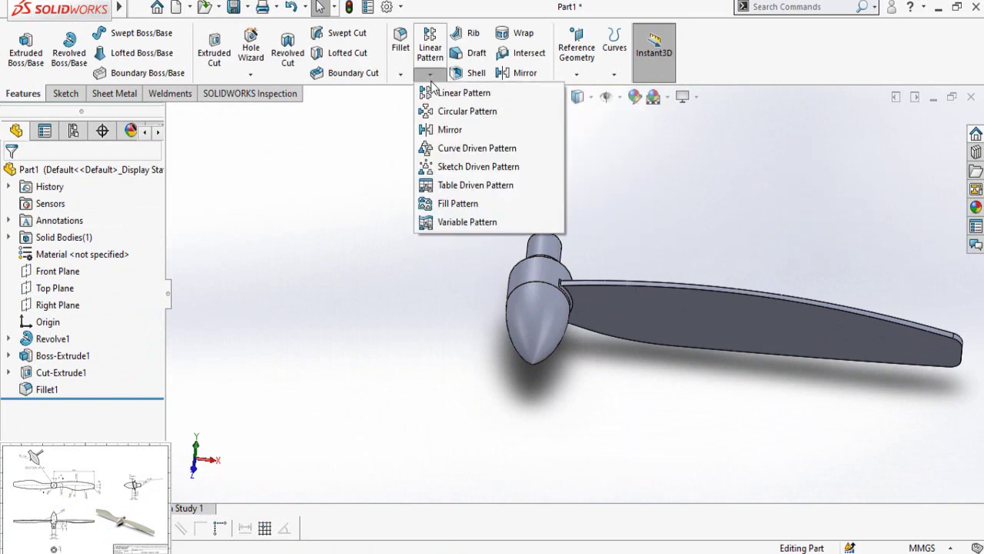
left_click(463, 111)
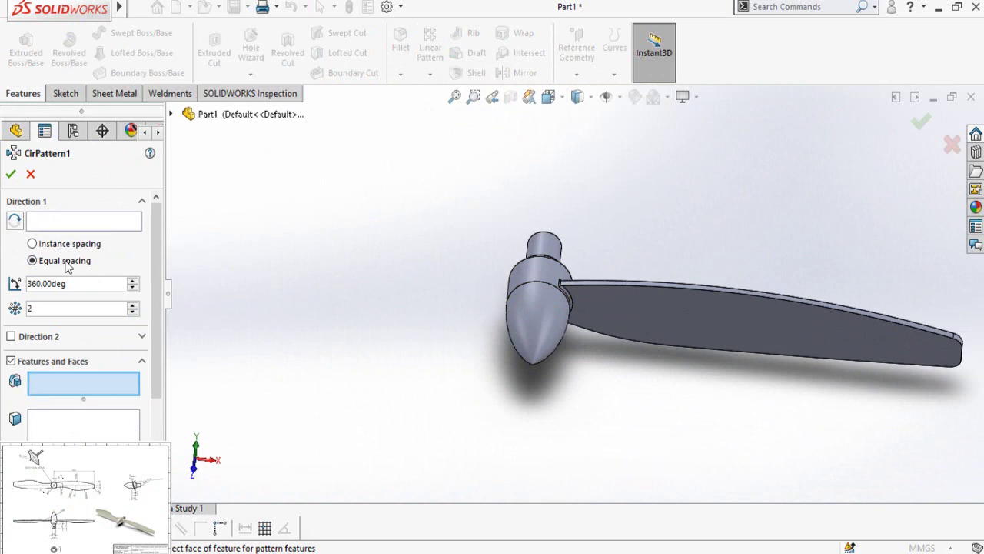
left_click(56, 223)
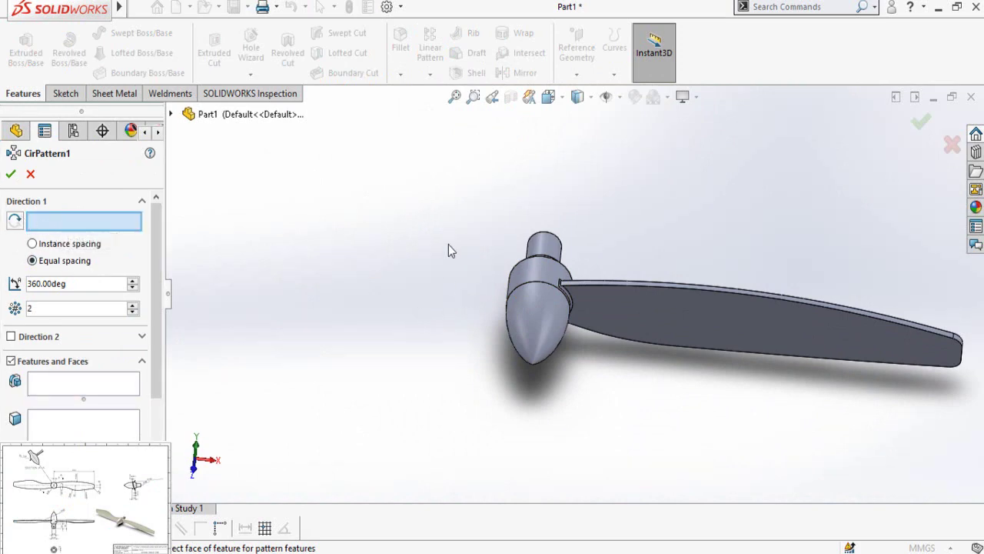
mouse_move(449, 246)
middle_mouse_down()
mouse_move(440, 243)
mouse_move(462, 257)
middle_mouse_up()
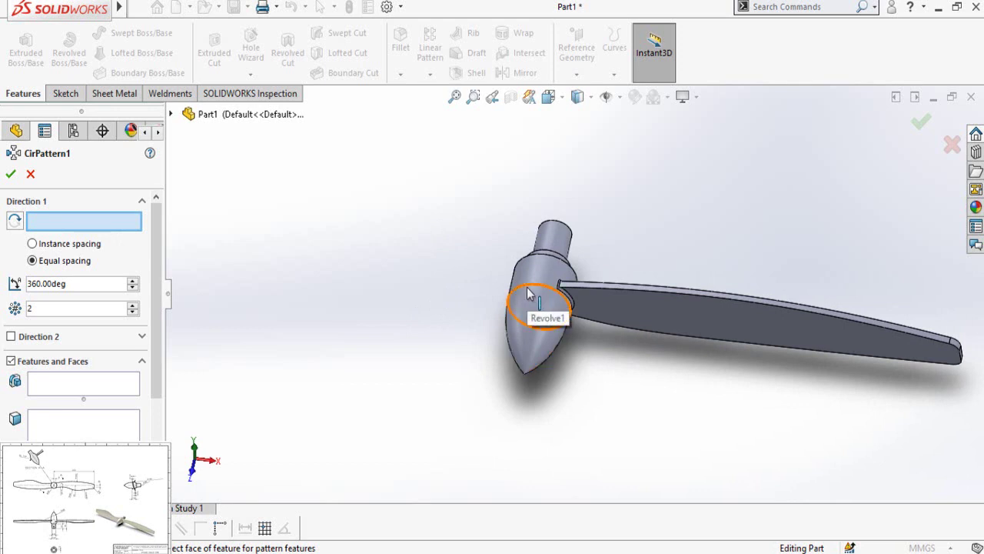
left_click(528, 293)
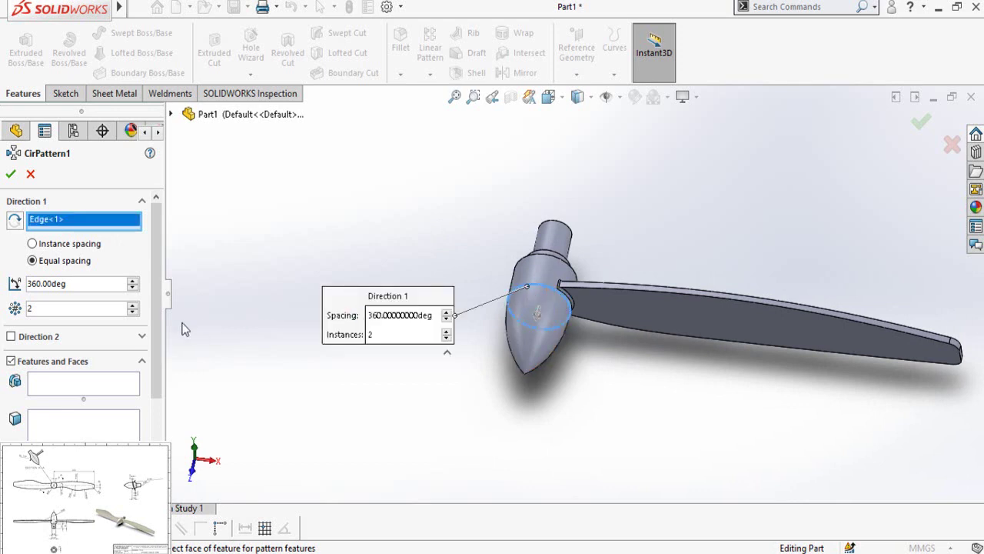
Pattern the blade features Boss-Extrude1, Cut-Extrude1 and Fillet1 to create the opposite blade
left_click(66, 387)
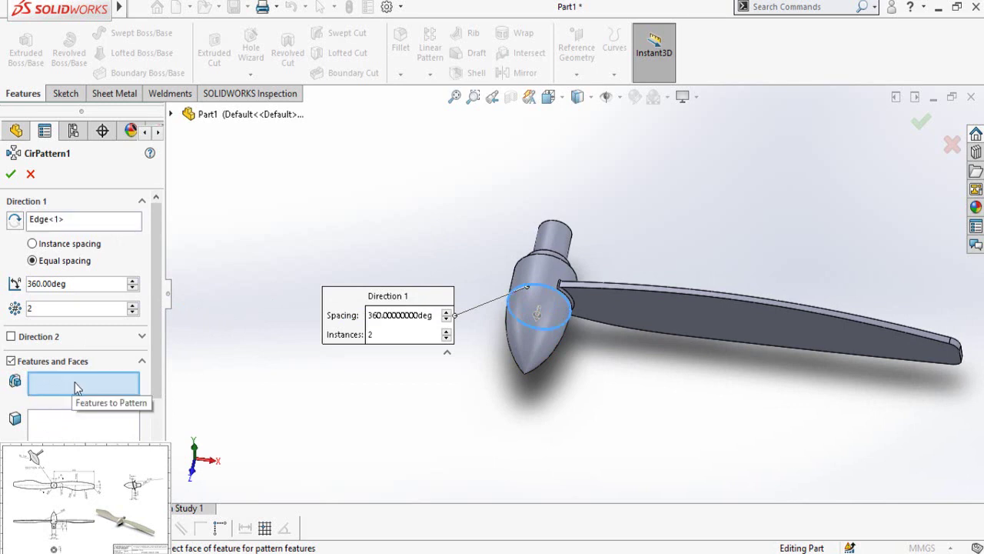
left_click(172, 117)
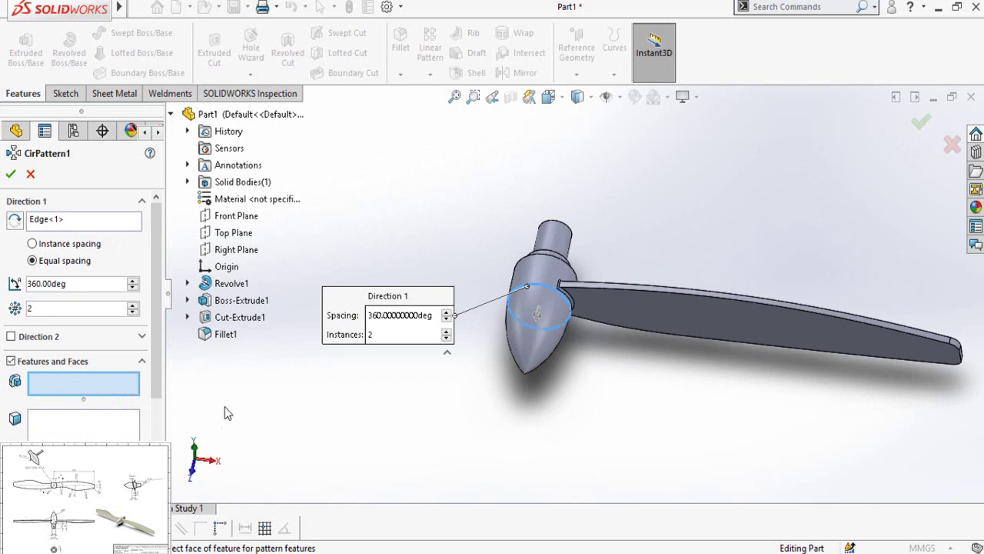
left_click(241, 301)
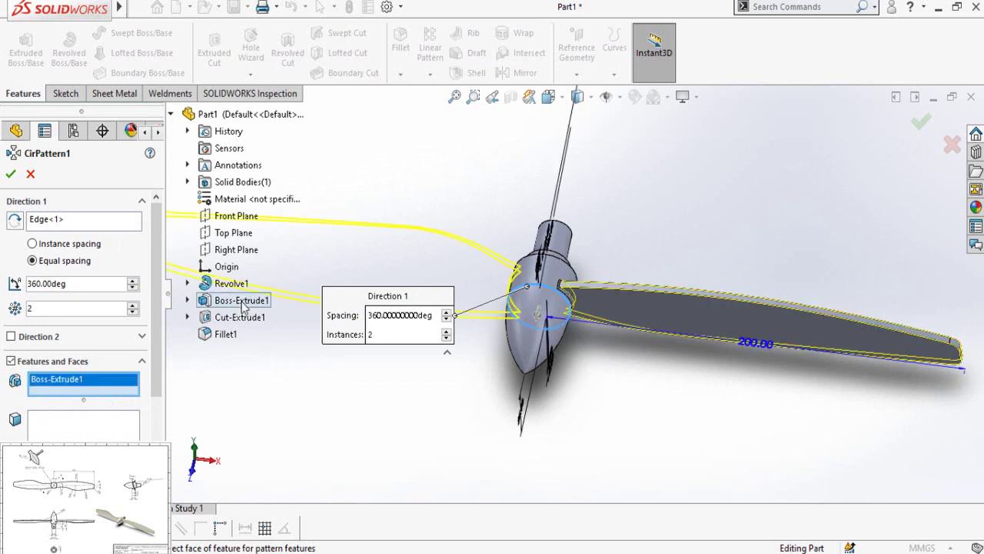
left_click(248, 319)
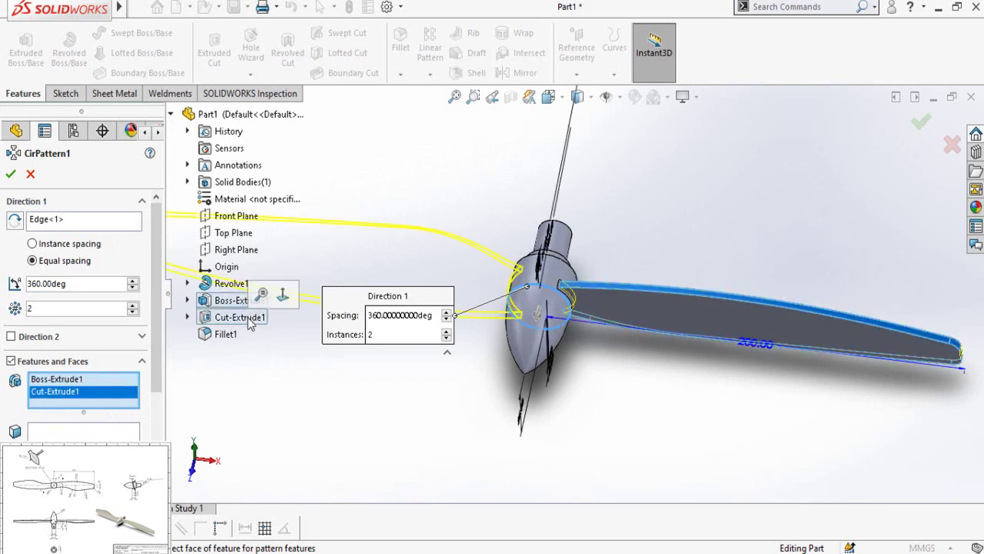
left_click(227, 339)
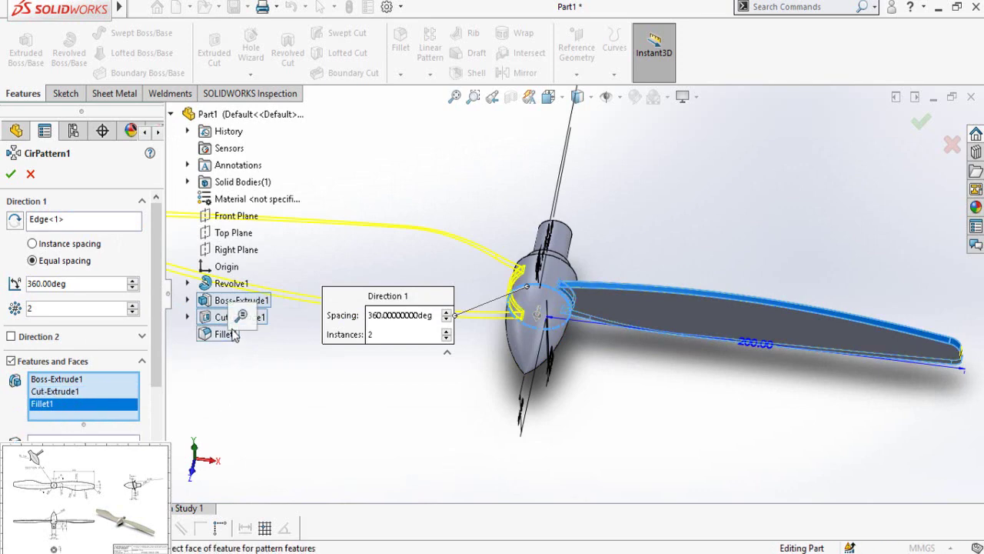
left_click(11, 175)
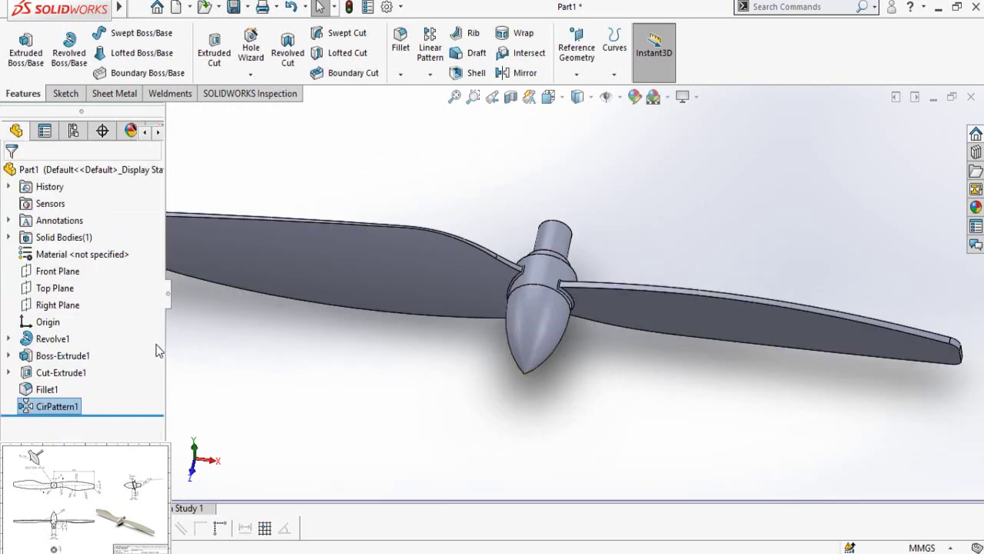
left_click(432, 381)
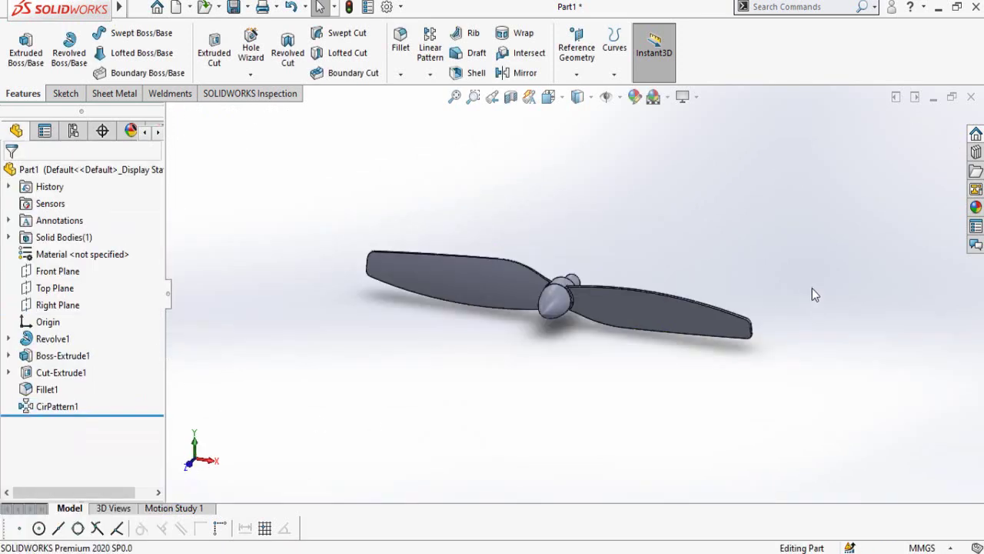
Apply the organic wood appearance polished rosewood 2d to the propeller and replace it with polished teak 2d
scroll(812, 288, "down", 1)
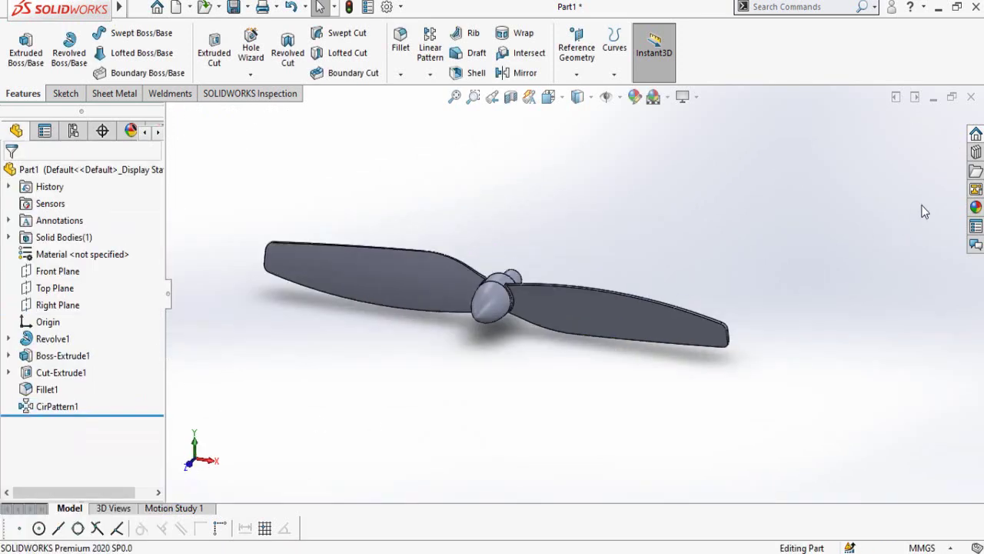
left_click(975, 208)
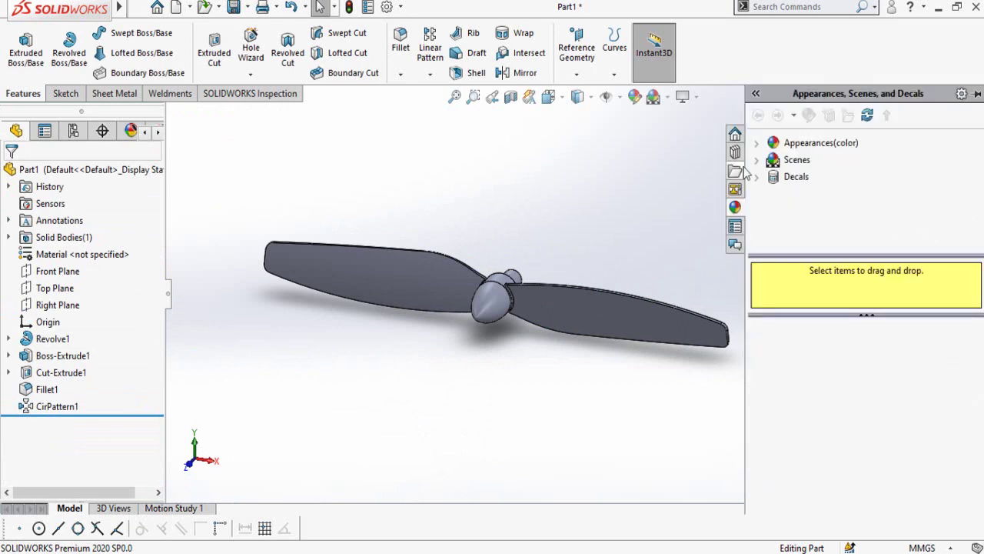
left_click(756, 143)
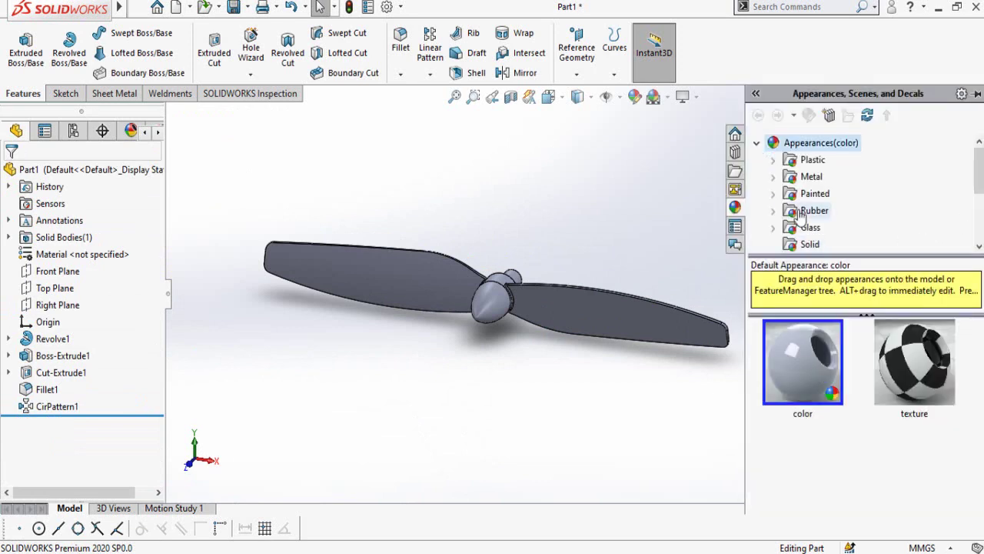
scroll(854, 220, "down", 3)
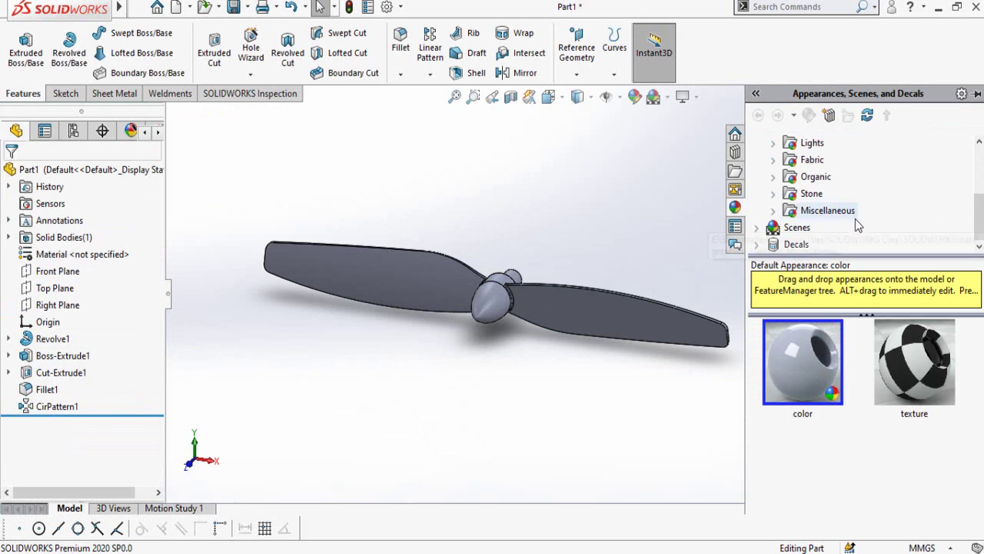
scroll(861, 228, "up", 1)
scroll(866, 227, "down", 1)
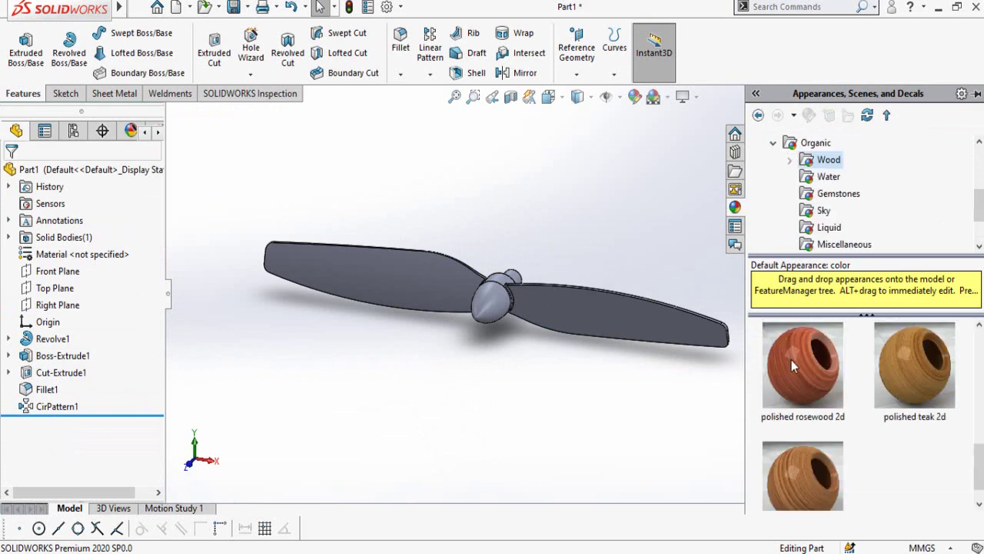
double_click(791, 360)
double_click(896, 365)
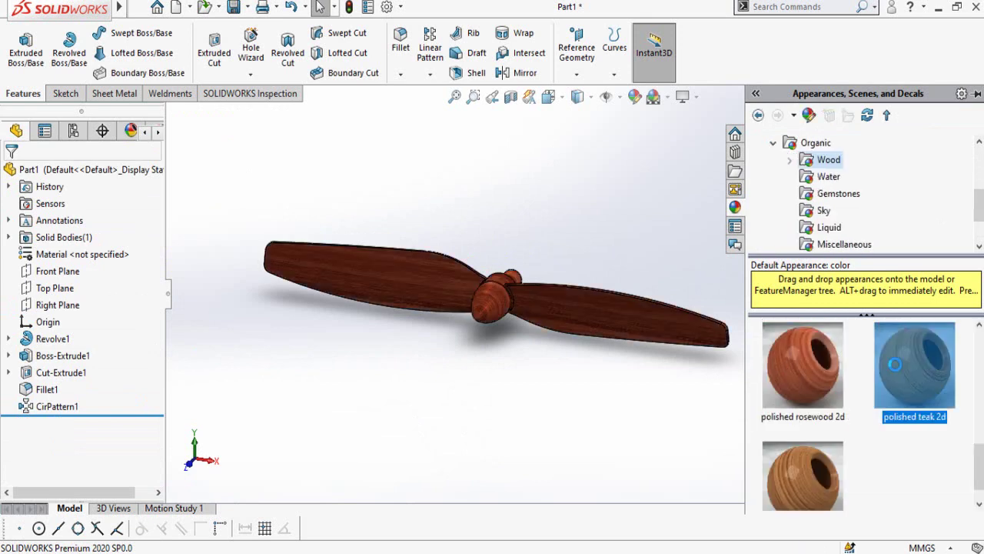